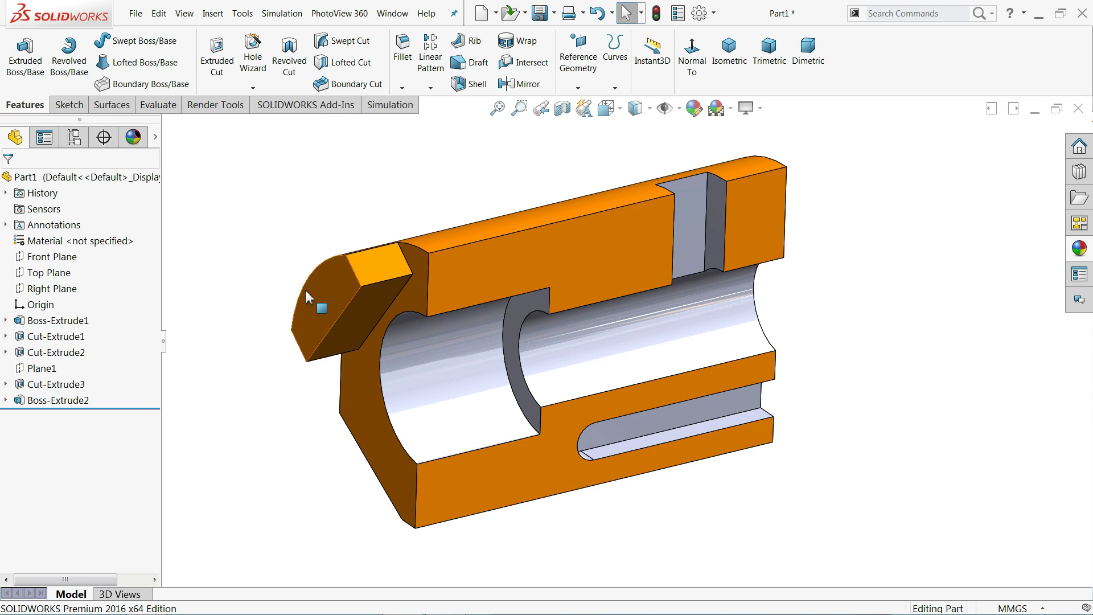
# Step: Orbit the finished bored block slightly, then switch to the Exercise 100 reference drawing
pyautogui.moveTo(419, 367)
pyautogui.mouseDown(button='middle')
pyautogui.moveTo(429, 357)
pyautogui.moveTo(439, 372)
pyautogui.mouseUp(button='middle')
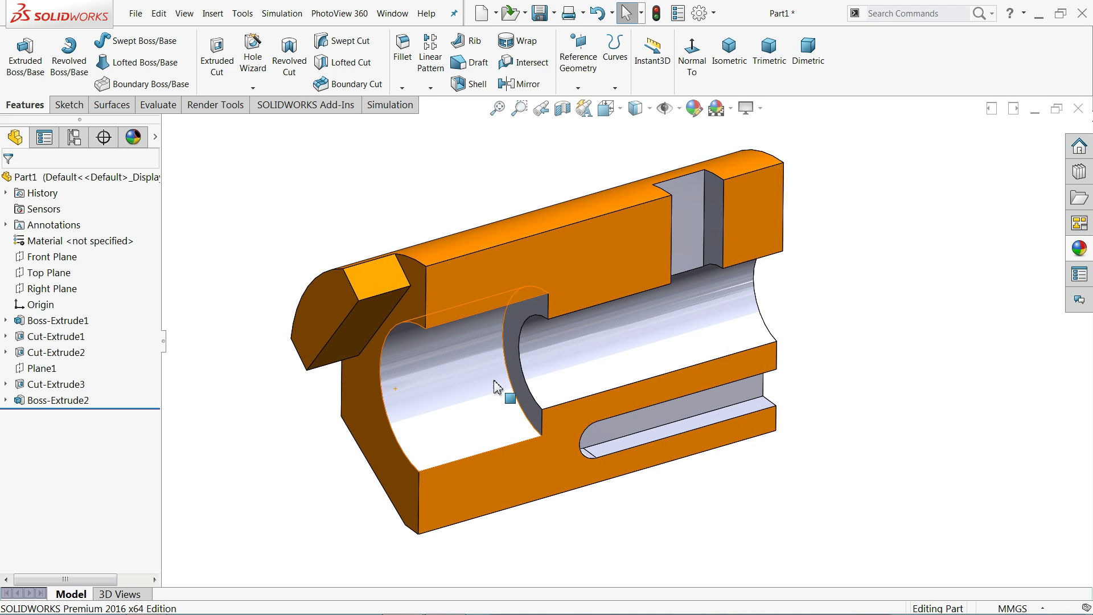
pyautogui.hotkey('alt', 'Tab')
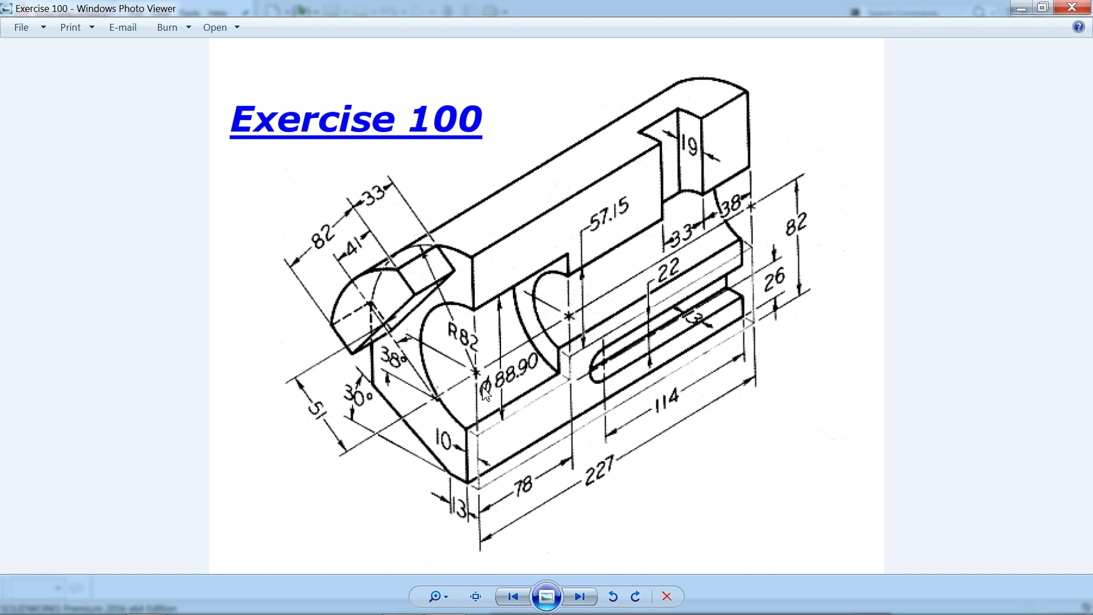
# Step: Zoom and pan the Exercise 100 drawing to read the 227 length, 114 slot and Ø88.90 bore
pyautogui.scroll(1, 476, 351)
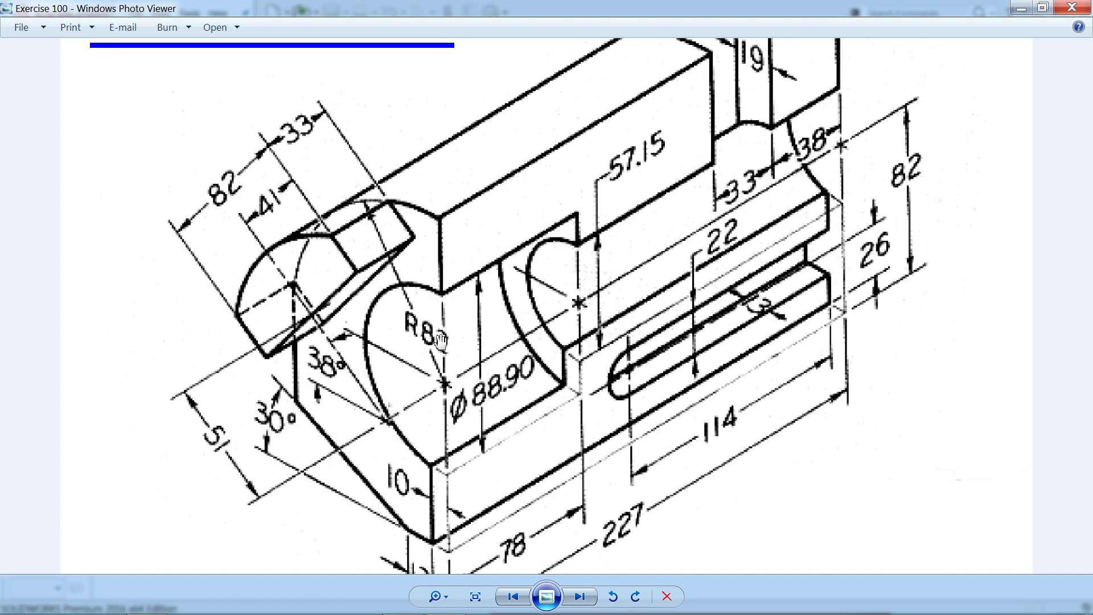
pyautogui.scroll(-1, 441, 340)
pyautogui.scroll(2, 450, 364)
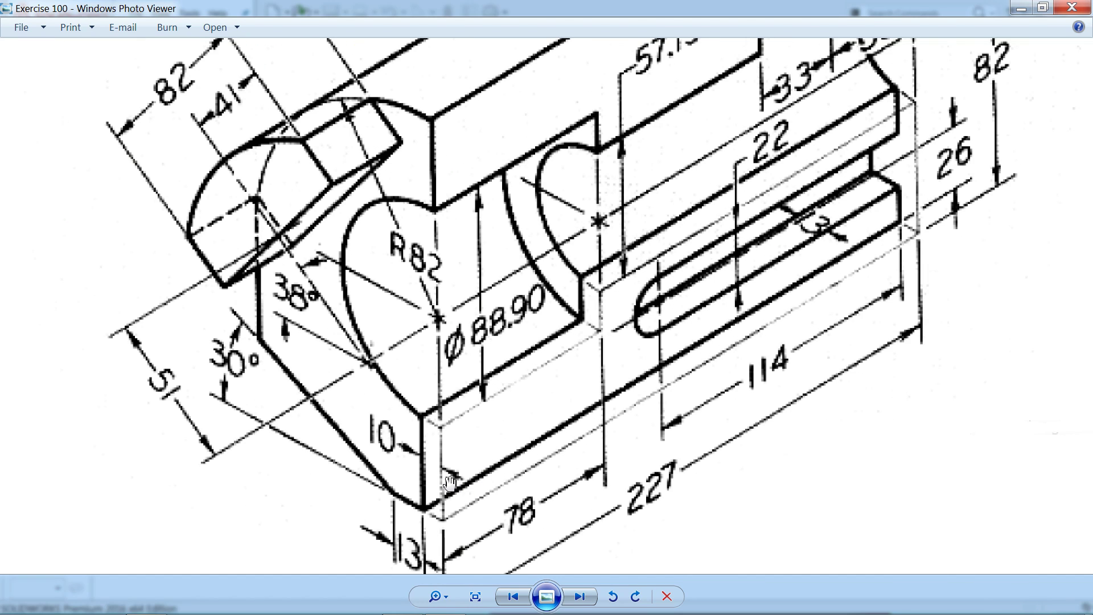
pyautogui.moveTo(449, 483); pyautogui.dragTo(466, 396)
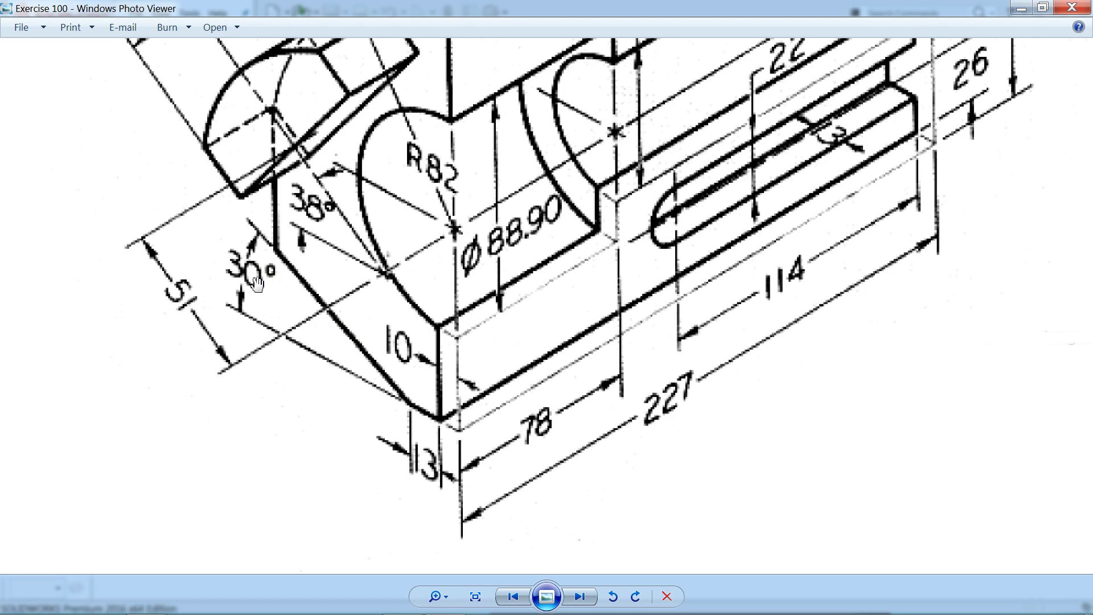
pyautogui.scroll(-2, 283, 272)
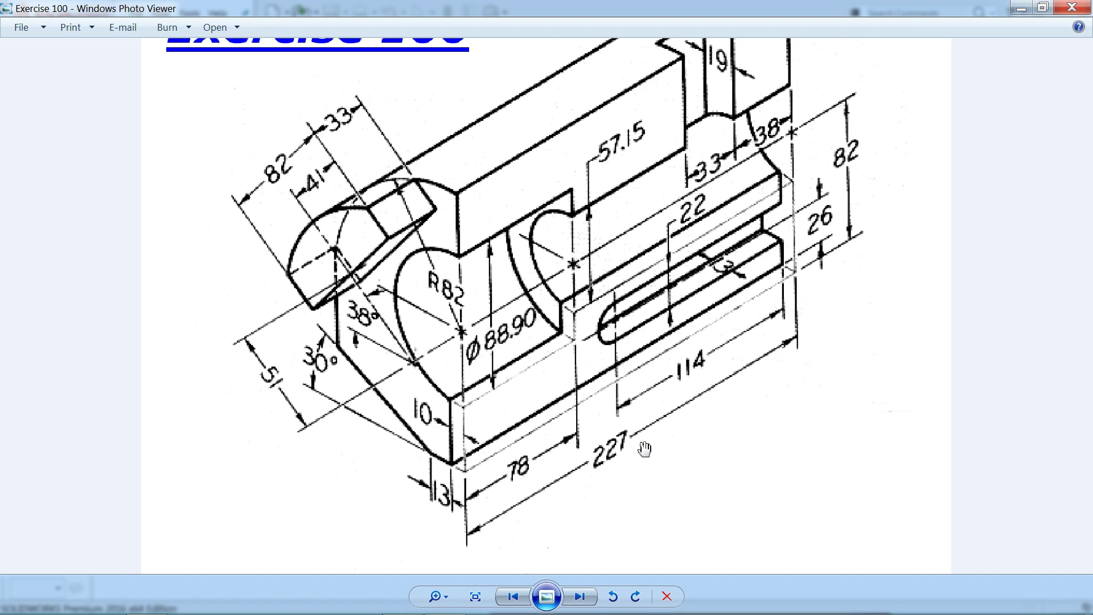
pyautogui.scroll(2, 490, 367)
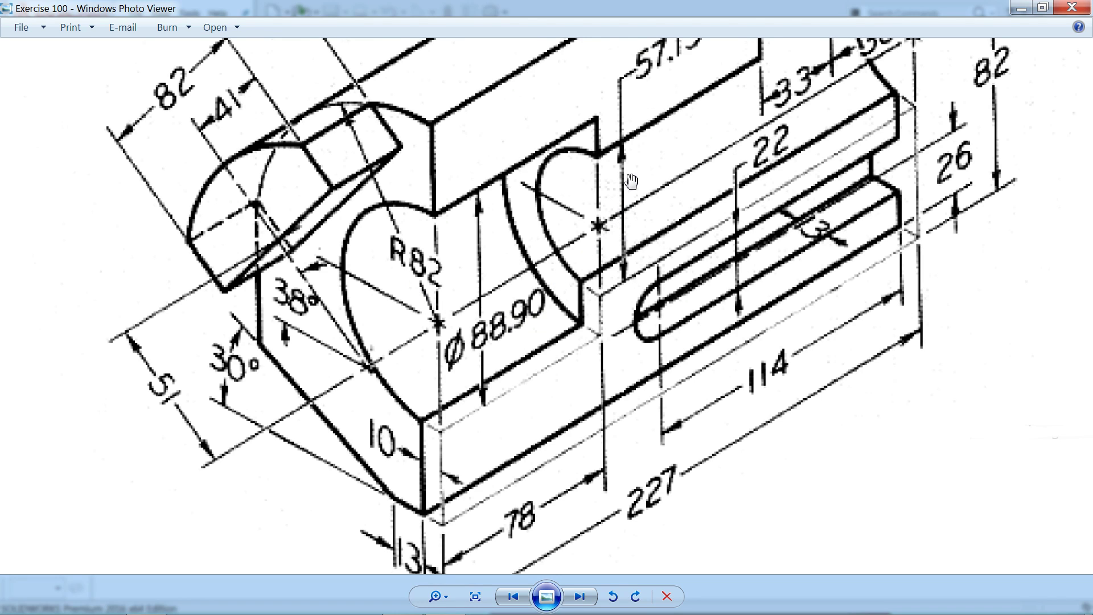
pyautogui.scroll(-2, 631, 181)
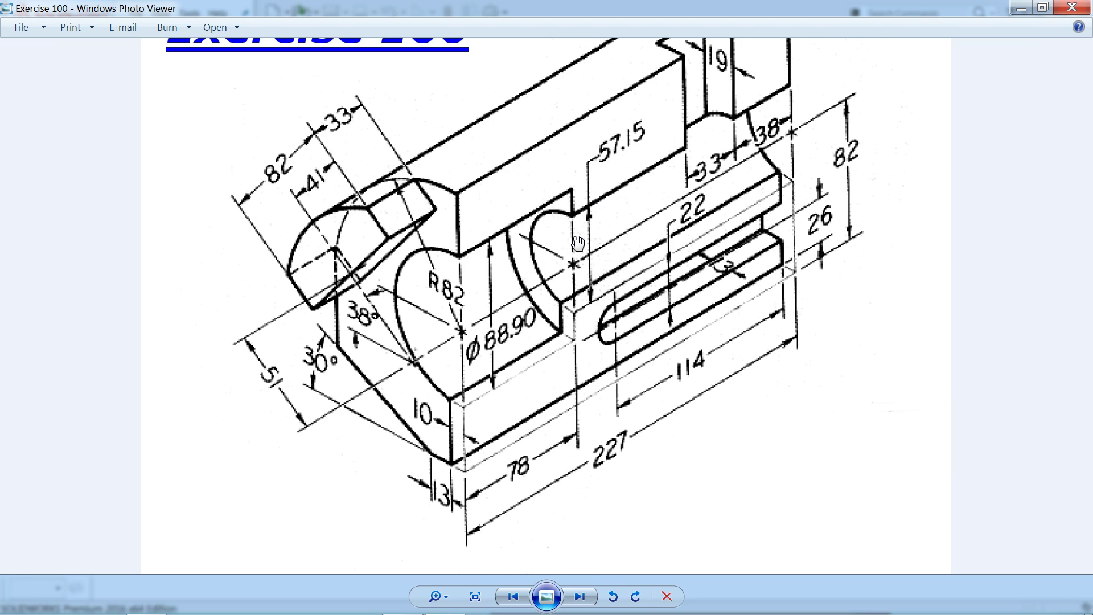
pyautogui.scroll(1, 478, 366)
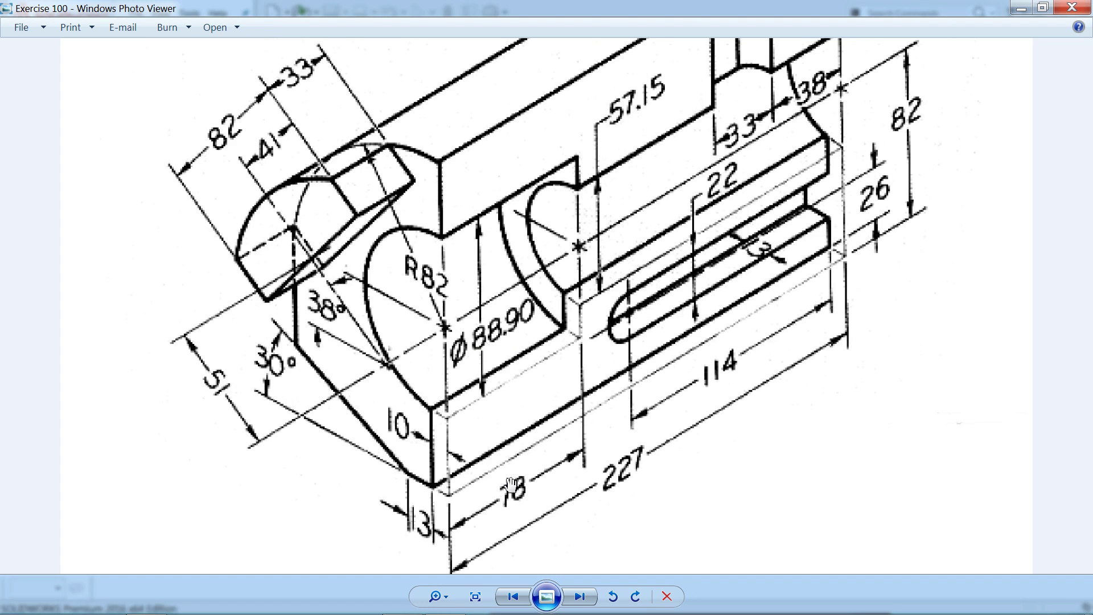
pyautogui.scroll(-1, 520, 429)
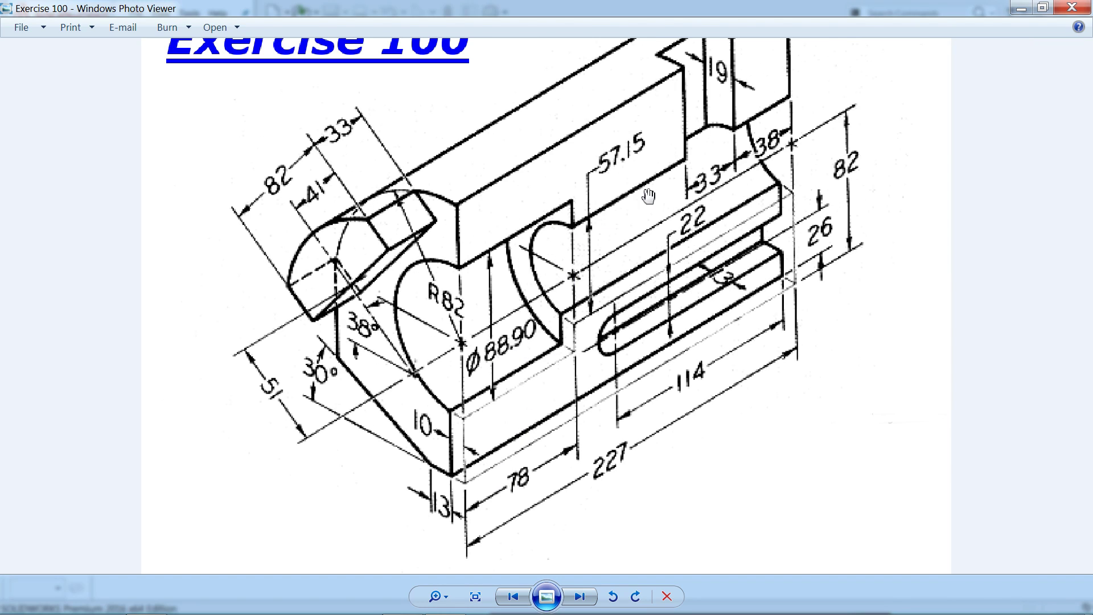
# Step: Minimize the drawing viewer and create a new SOLIDWORKS part
pyautogui.click(1021, 8)
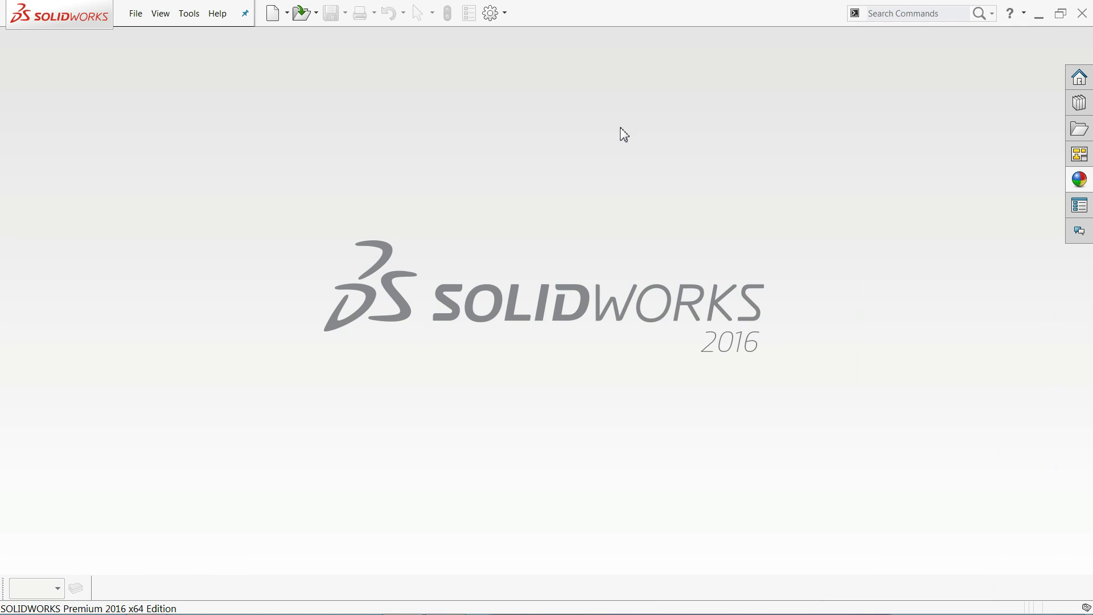
pyautogui.click(137, 13)
pyautogui.click(154, 35)
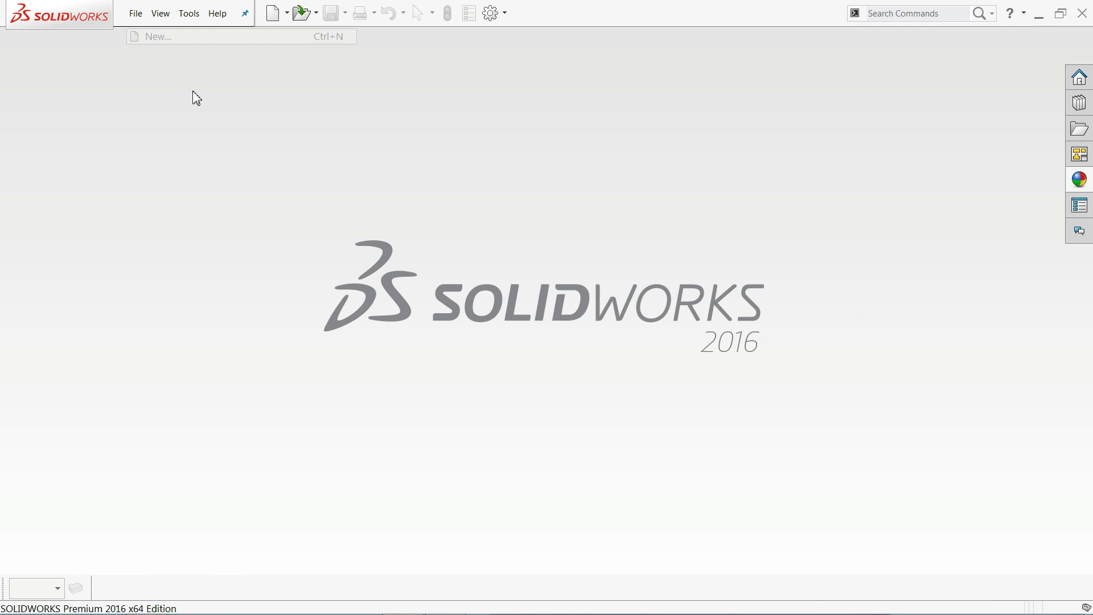
pyautogui.click(453, 458)
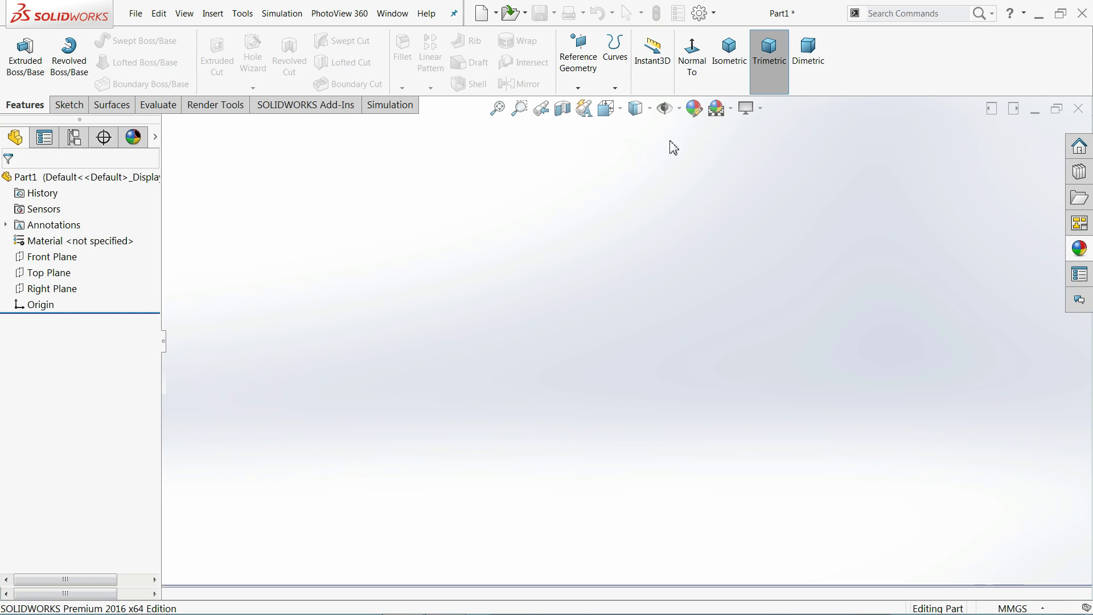
# Step: Apply the Plain White scene and keep MMGS units for the part
pyautogui.click(730, 108)
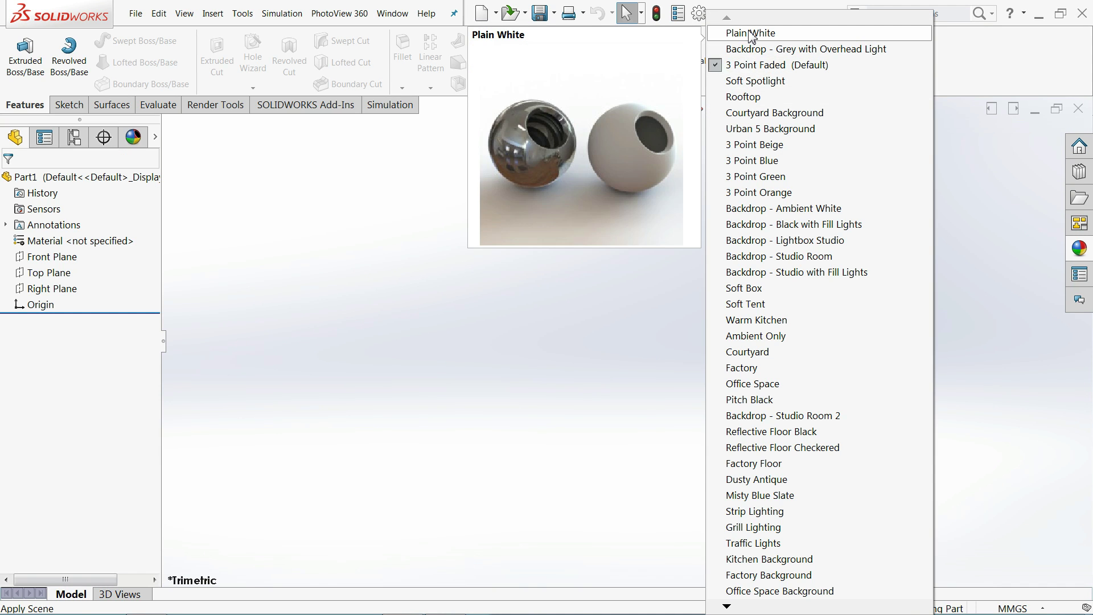
pyautogui.click(752, 34)
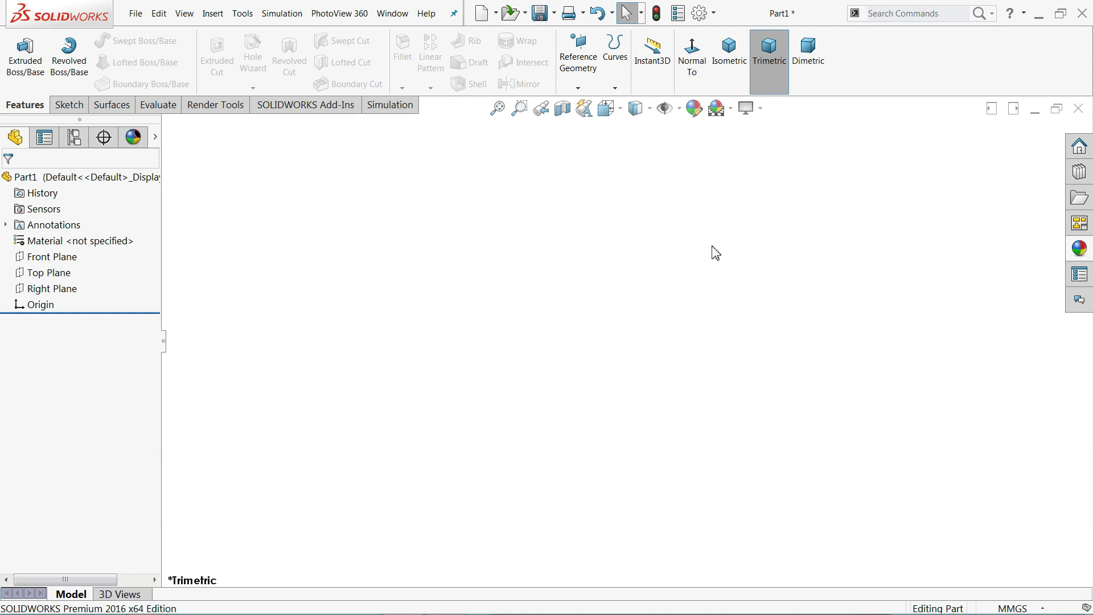
pyautogui.click(990, 608)
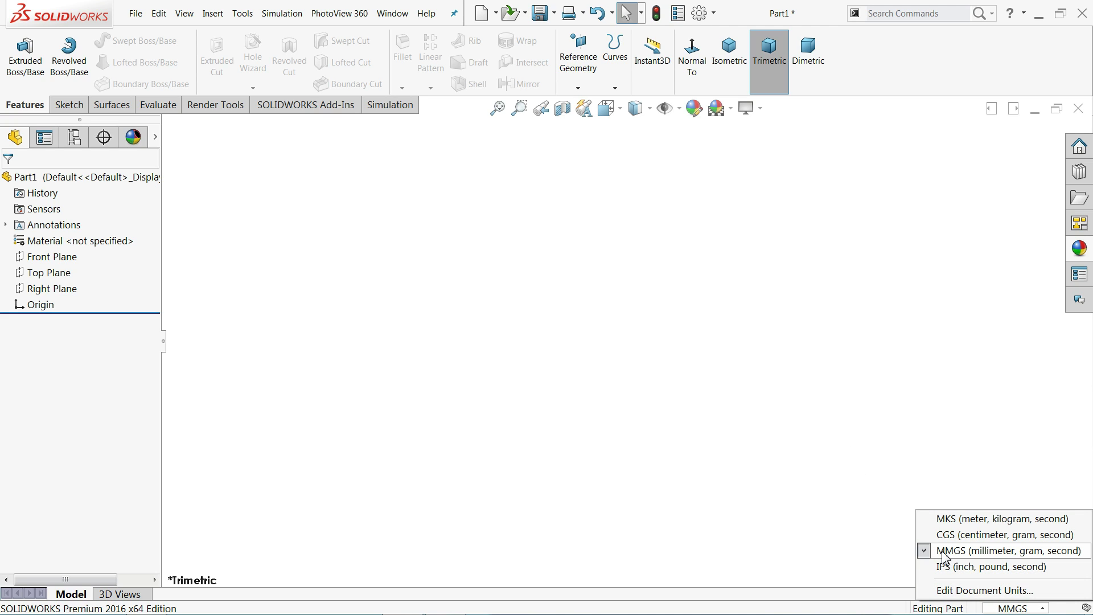
pyautogui.click(772, 445)
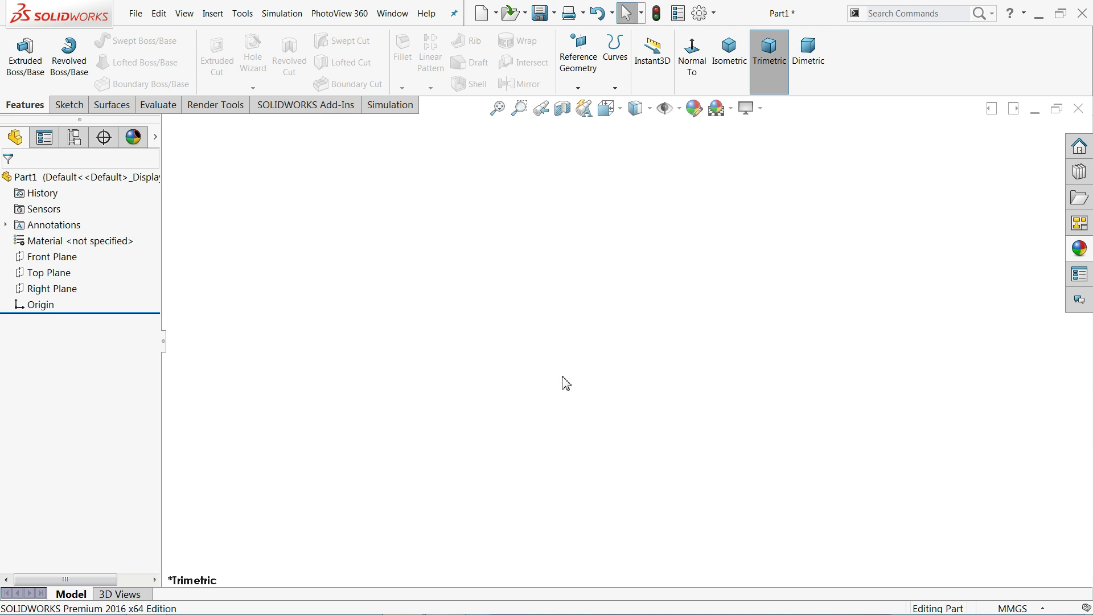
# Step: Start a sketch on the Front Plane and draw a vertical line through the origin
pyautogui.click(54, 261)
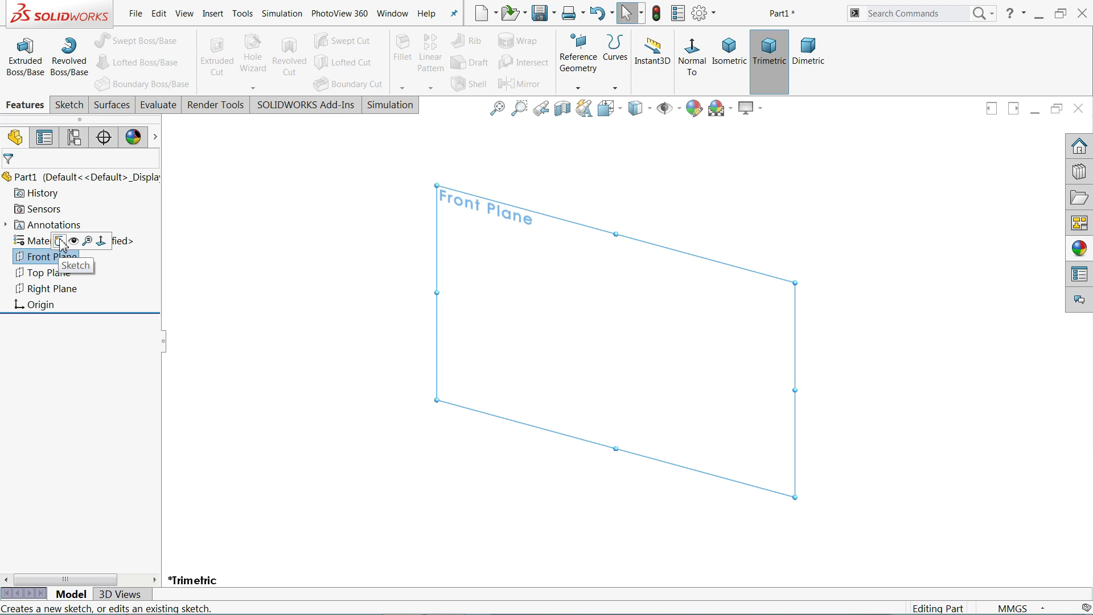
pyautogui.click(62, 243)
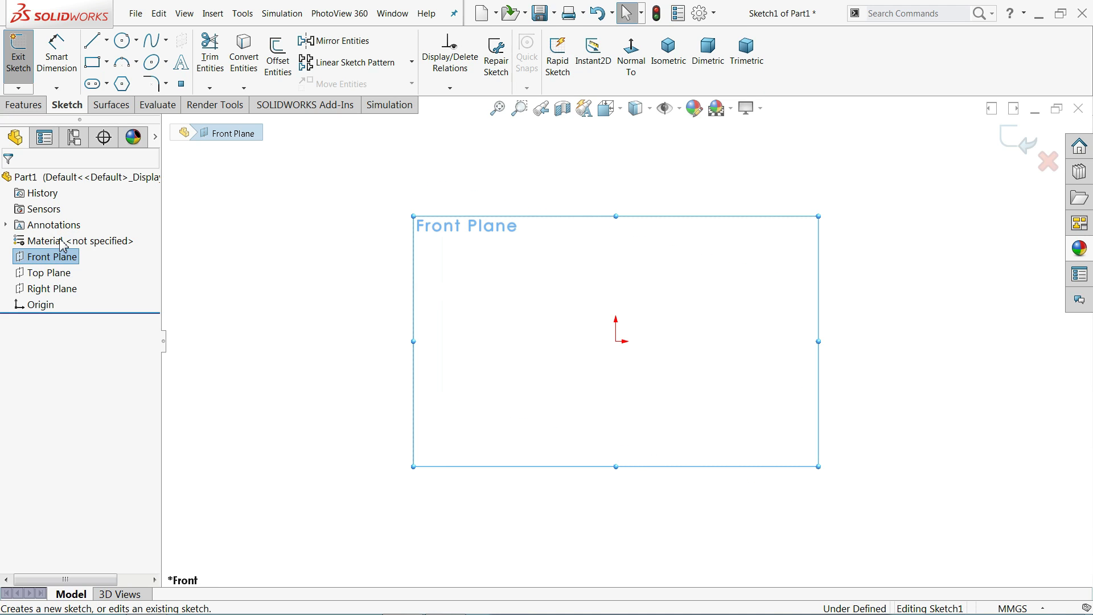
pyautogui.click(94, 43)
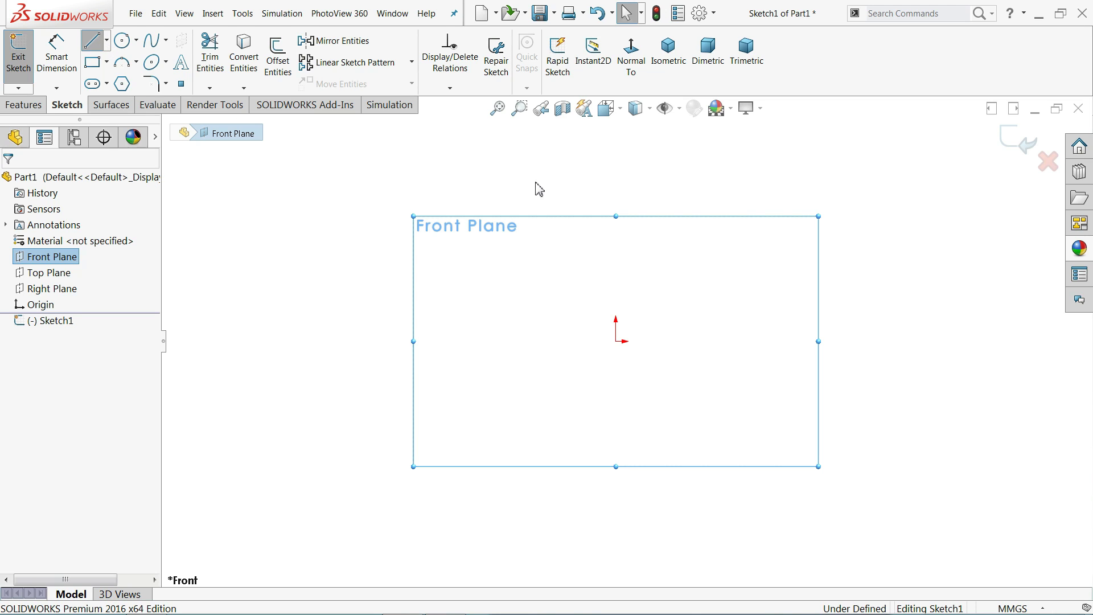
pyautogui.click(616, 172)
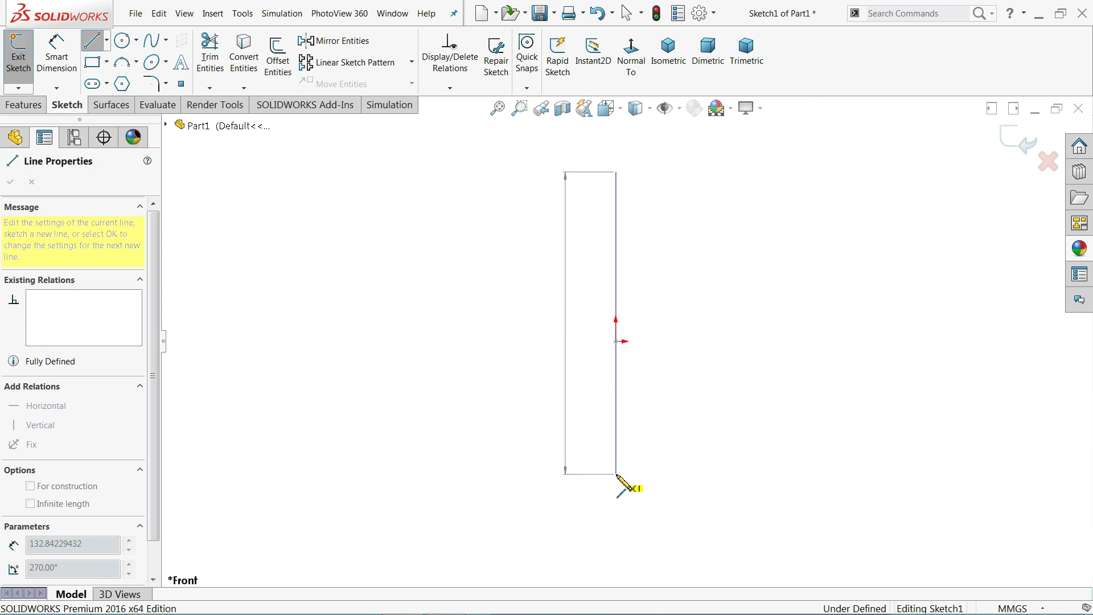
pyautogui.click(616, 474)
pyautogui.rightClick(647, 453)
pyautogui.click(691, 434)
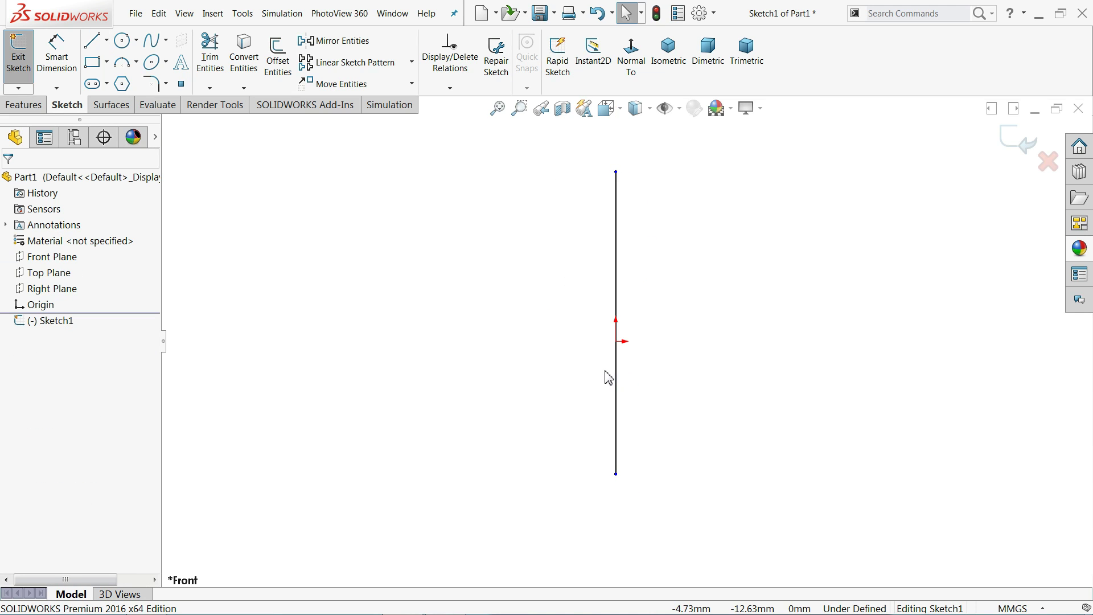
# Step: Convert the vertical line into a construction centreline
pyautogui.click(616, 377)
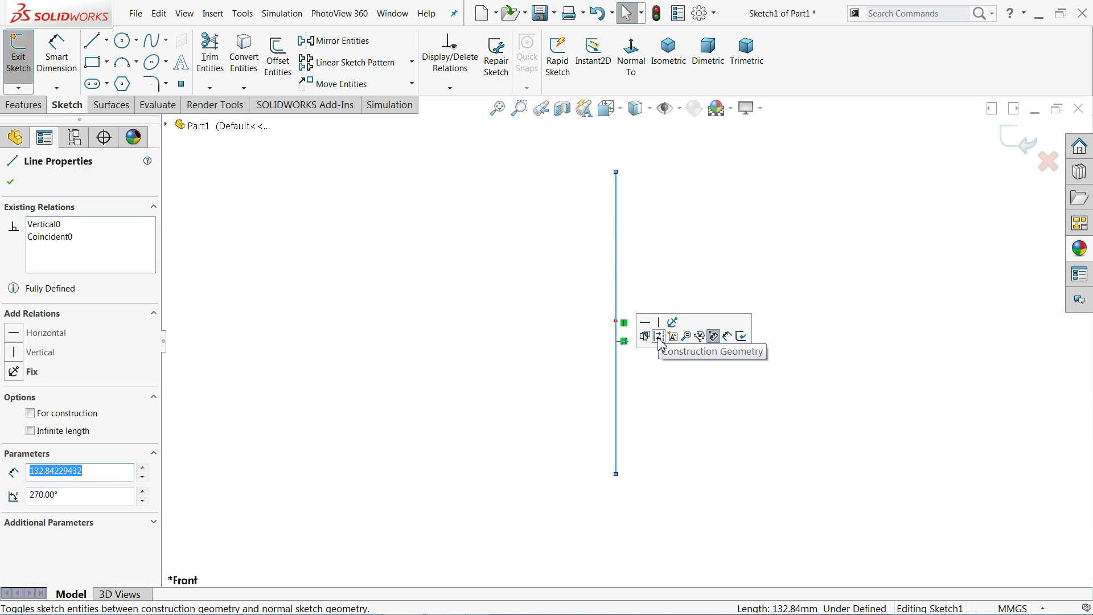
pyautogui.click(62, 415)
pyautogui.click(339, 271)
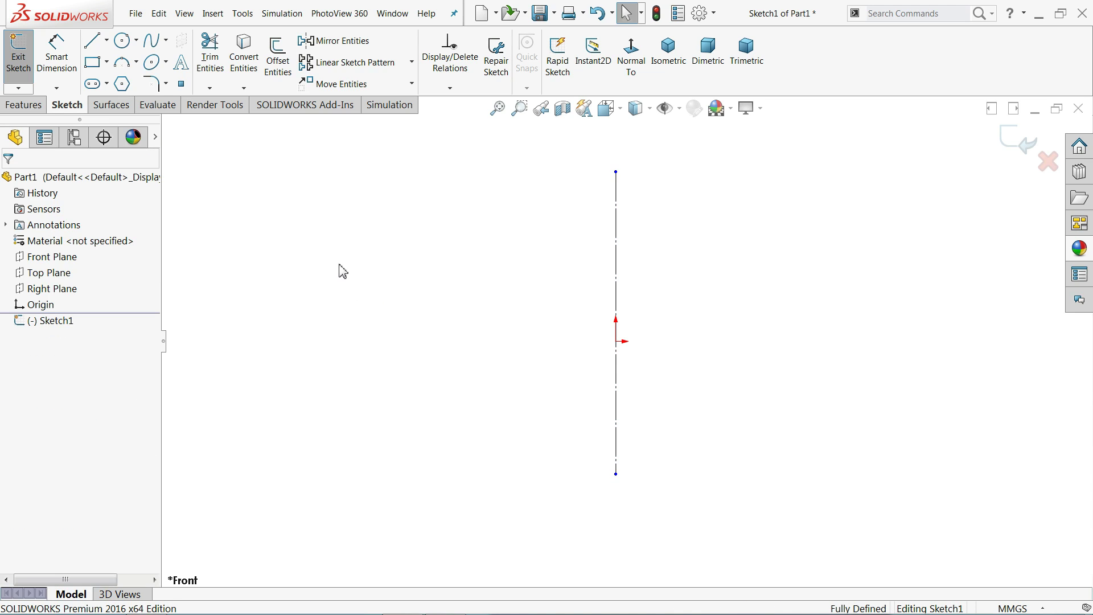
pyautogui.click(93, 40)
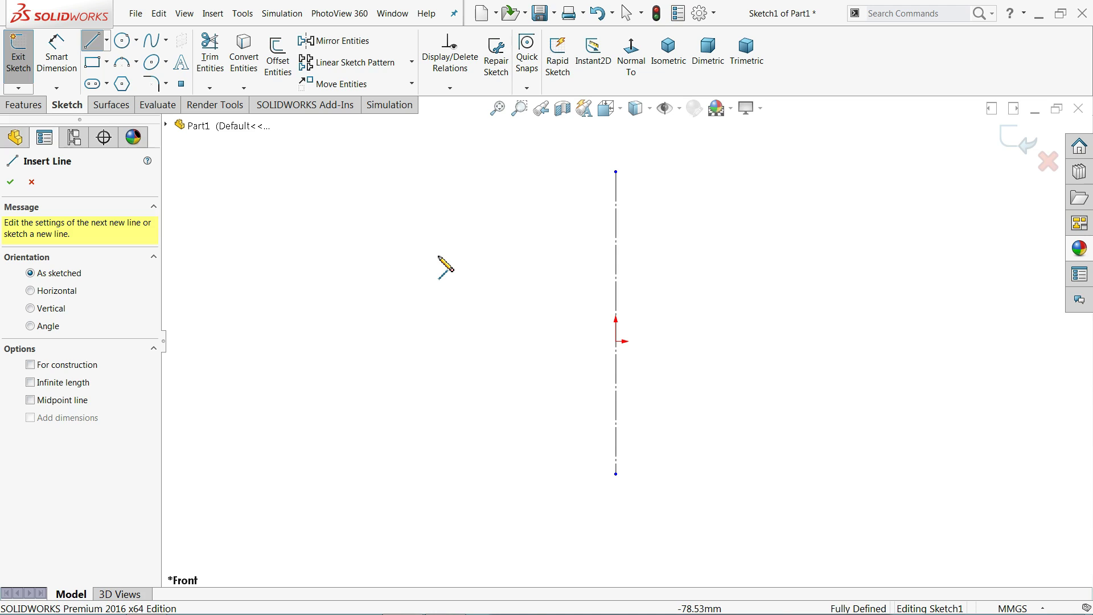
# Step: Draw a 74.43 mm radius centre-point semicircle left of the centreline, centred on the origin
pyautogui.click(138, 63)
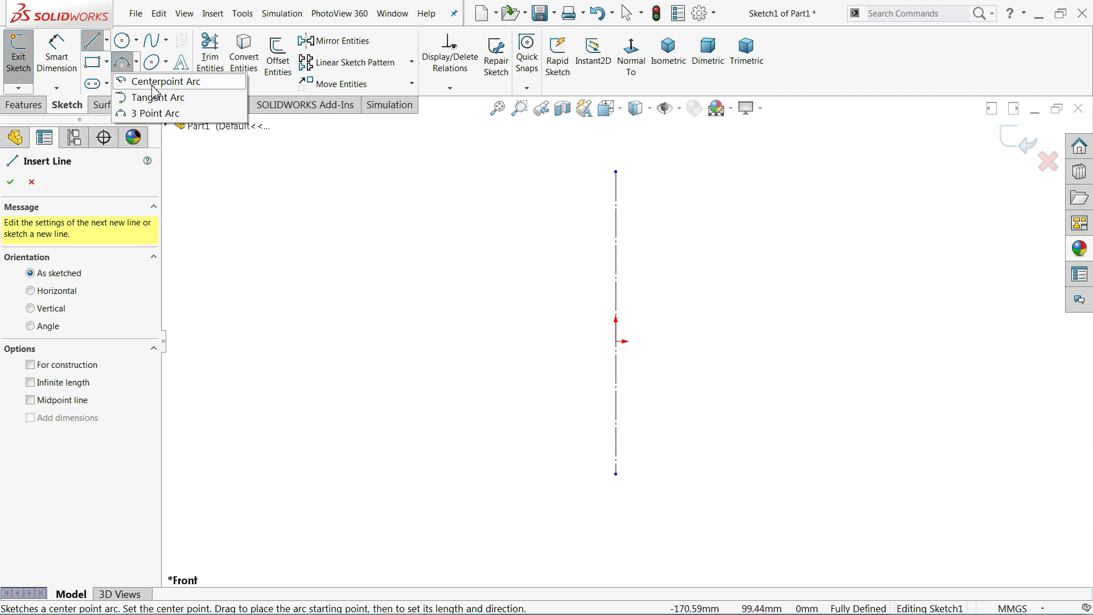
pyautogui.click(153, 86)
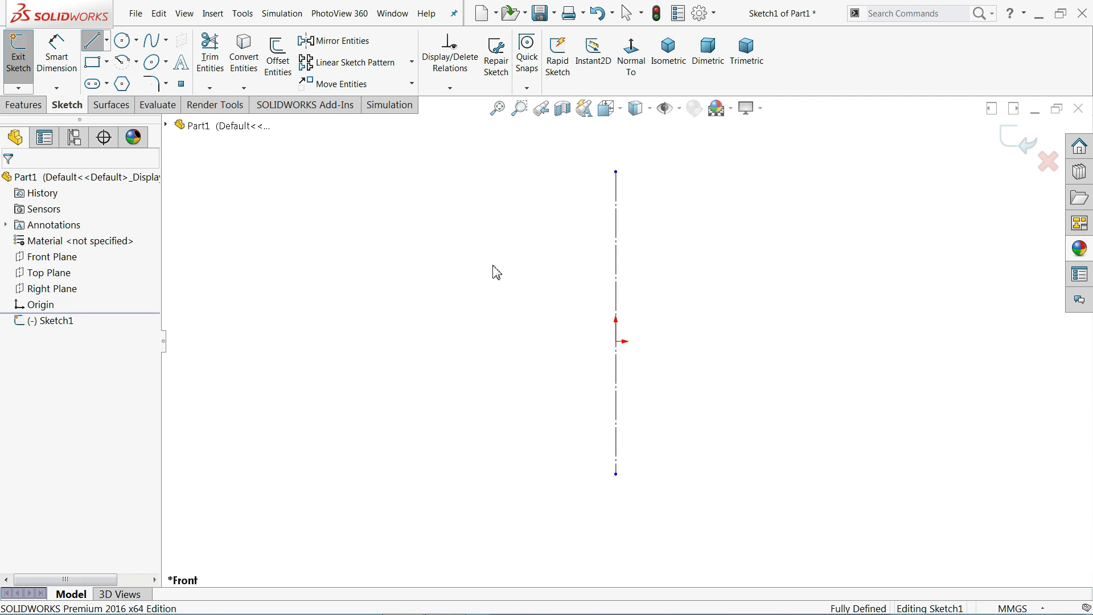
pyautogui.click(615, 342)
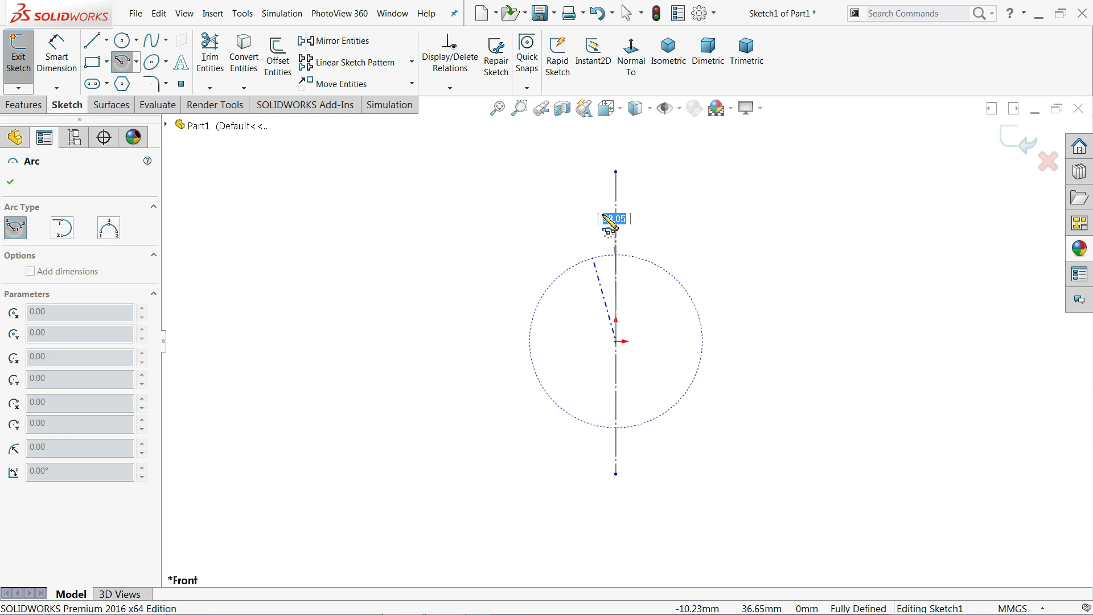
pyautogui.click(616, 172)
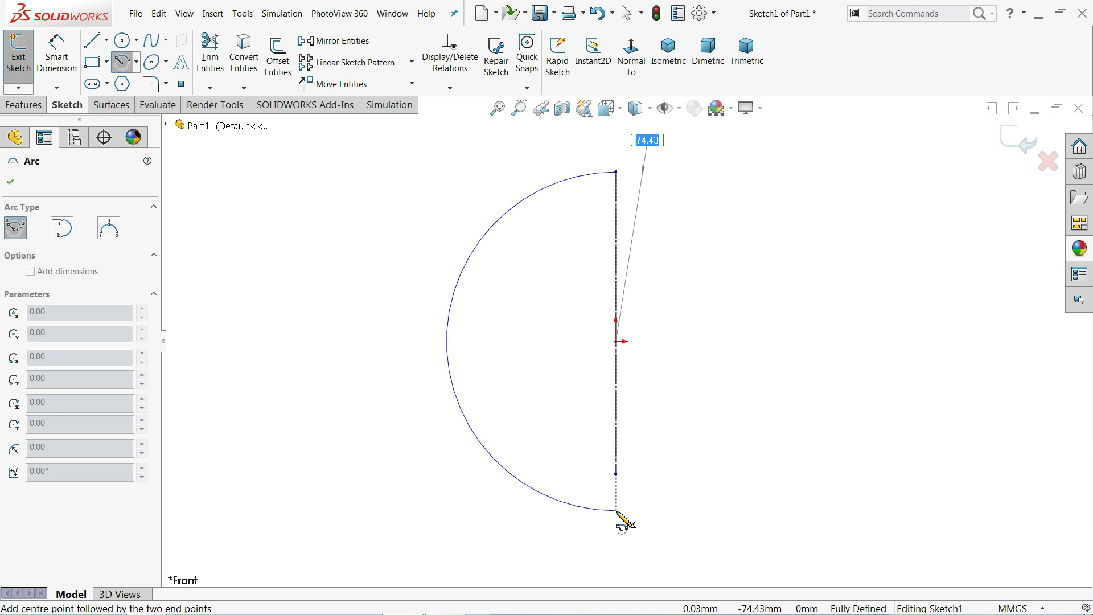
pyautogui.click(616, 510)
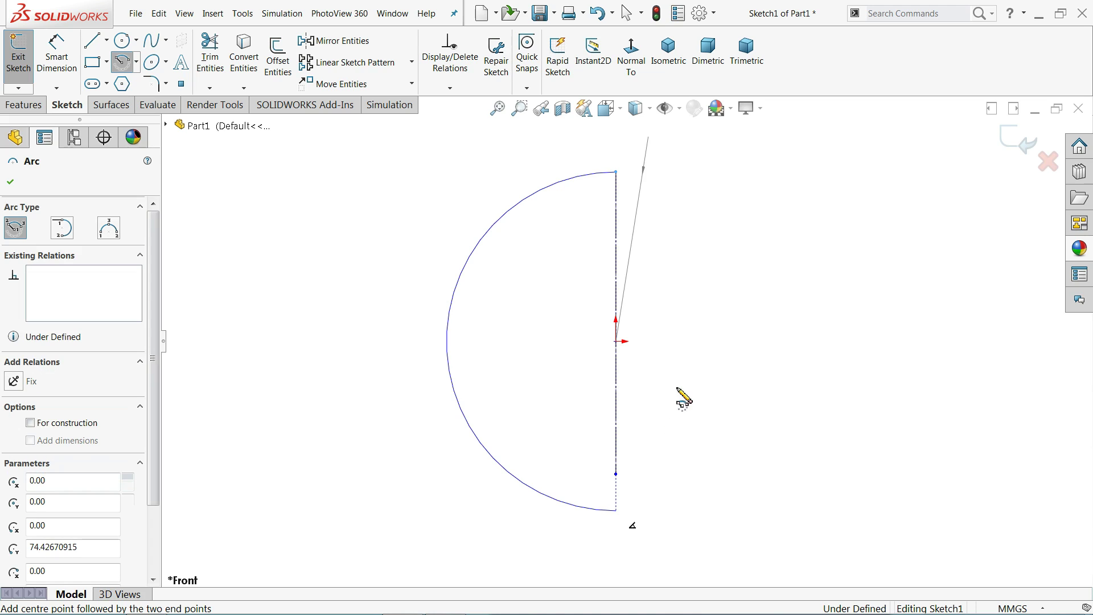
pyautogui.rightClick(686, 373)
pyautogui.click(710, 384)
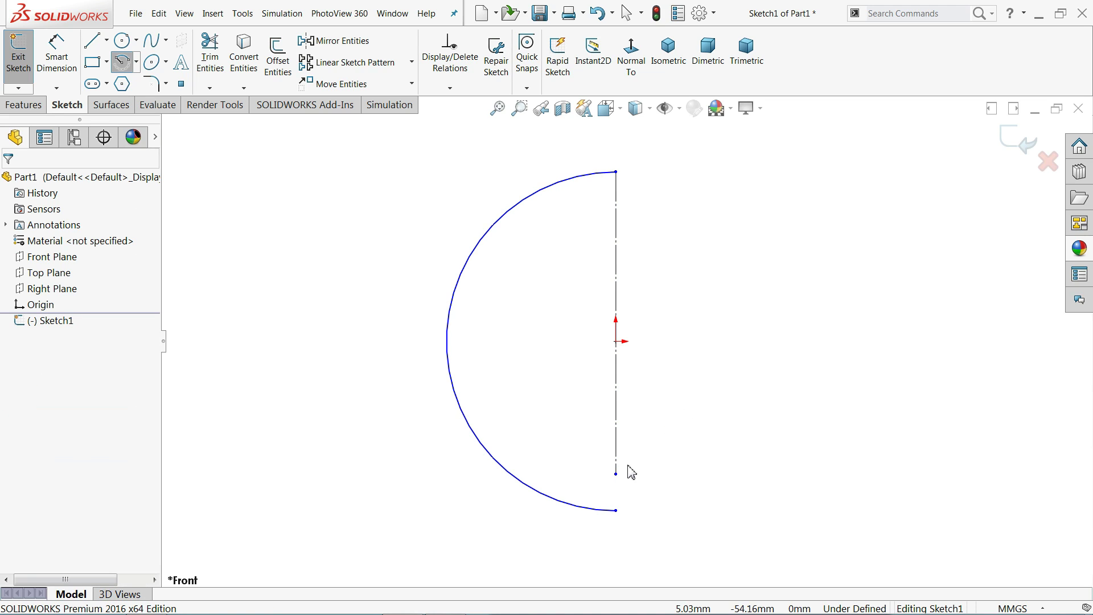
pyautogui.click(618, 503)
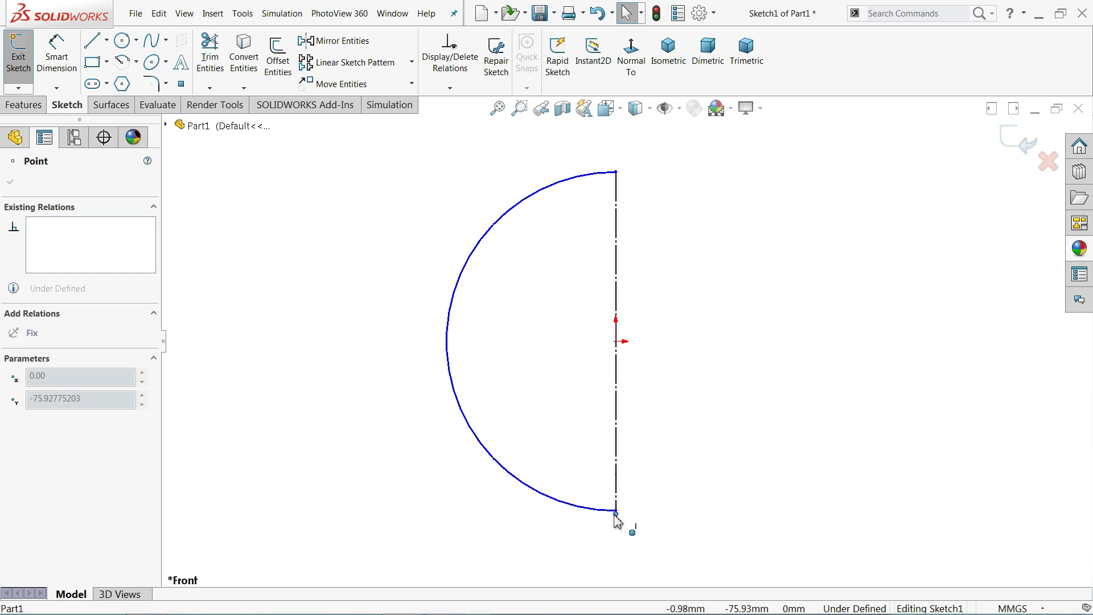
pyautogui.click(660, 454)
pyautogui.scroll(3, 646, 413)
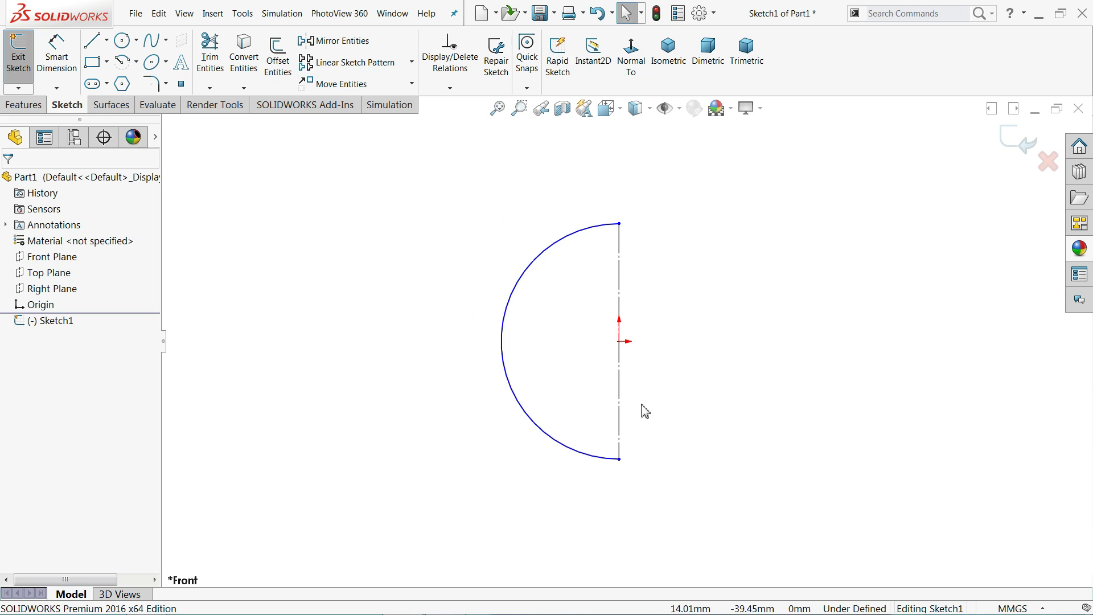
pyautogui.scroll(-3, 602, 375)
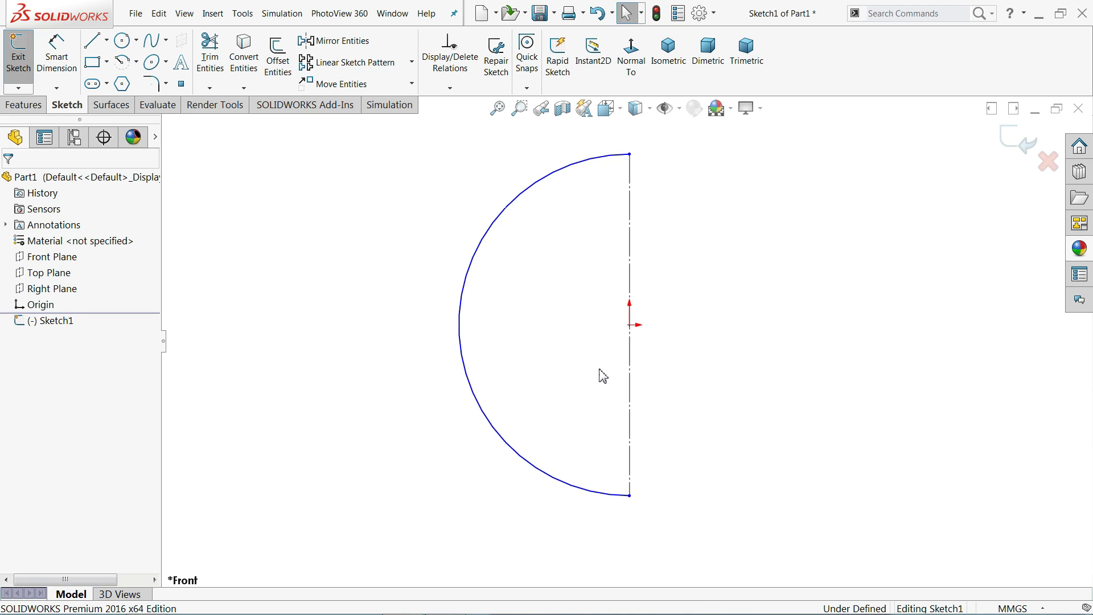
# Step: Draw a 57.15 mm diameter circle centred on the origin
pyautogui.click(92, 40)
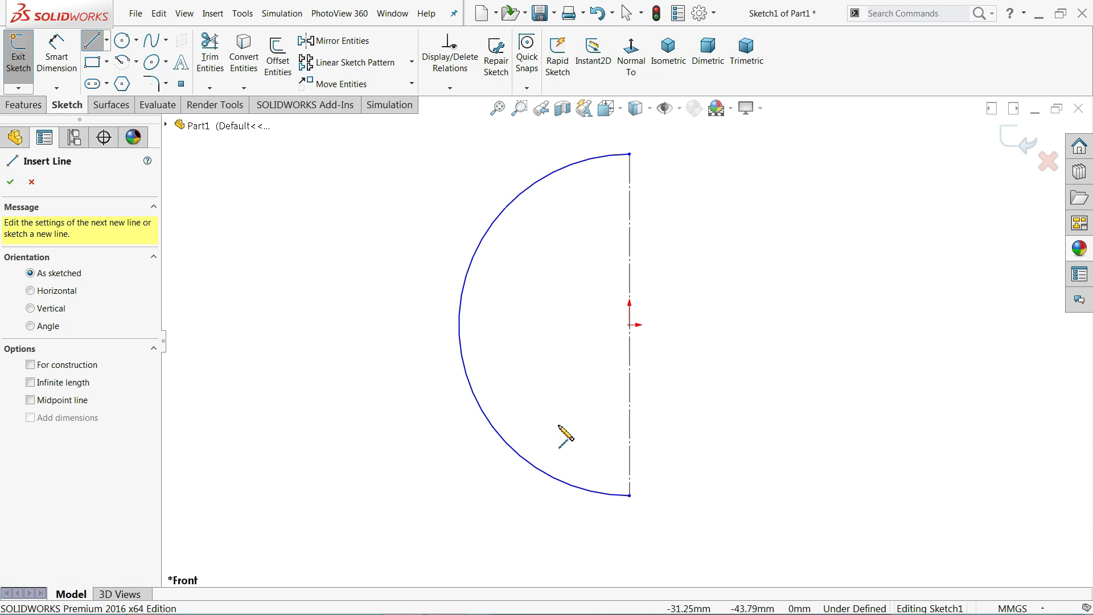
pyautogui.scroll(-2, 598, 449)
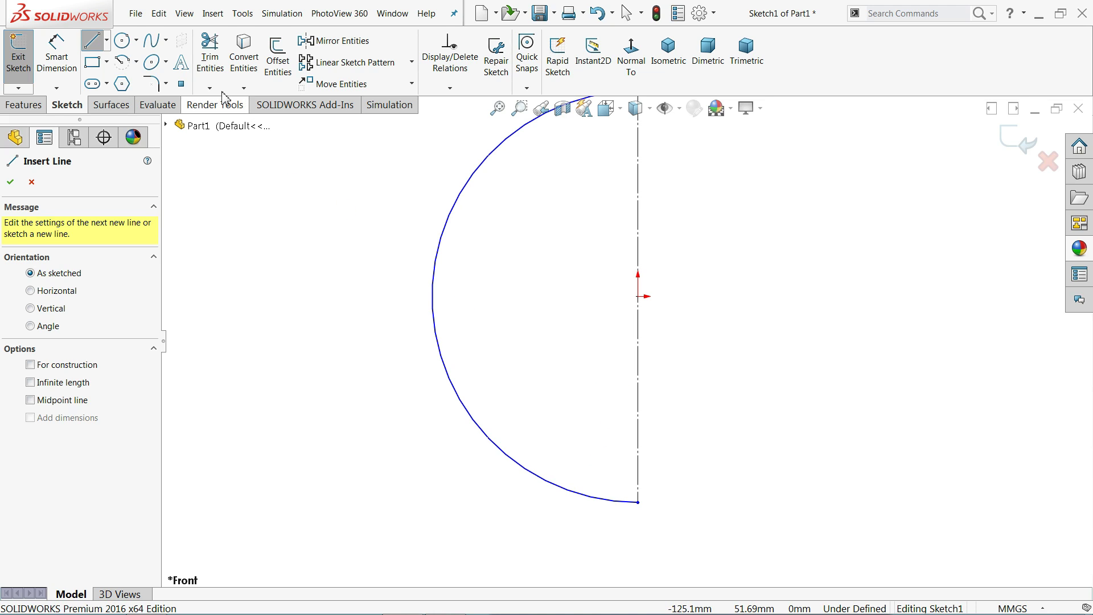
pyautogui.click(137, 62)
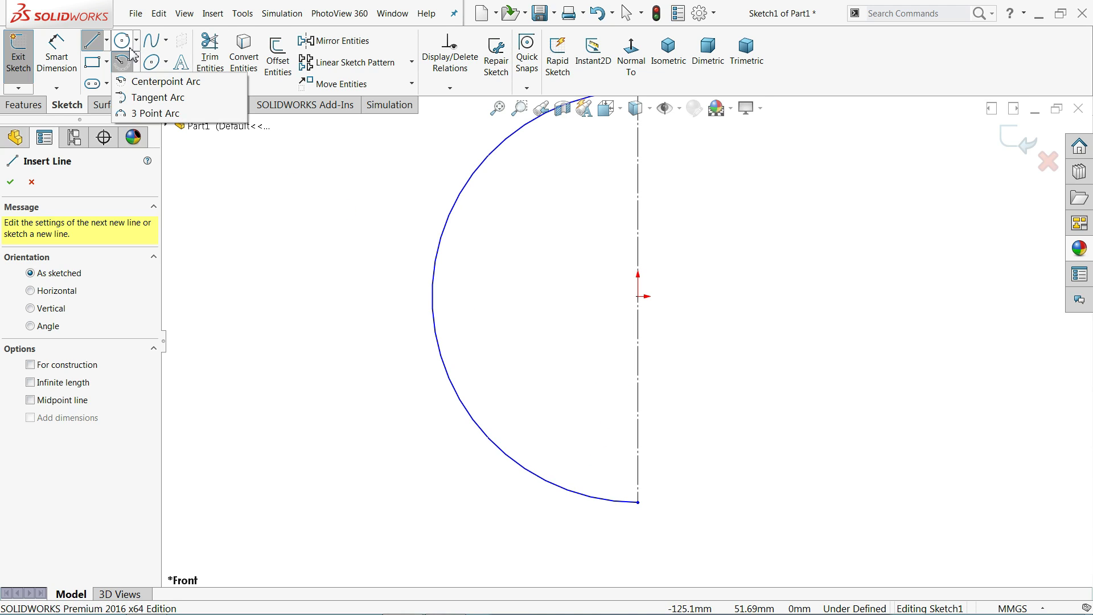
pyautogui.click(122, 40)
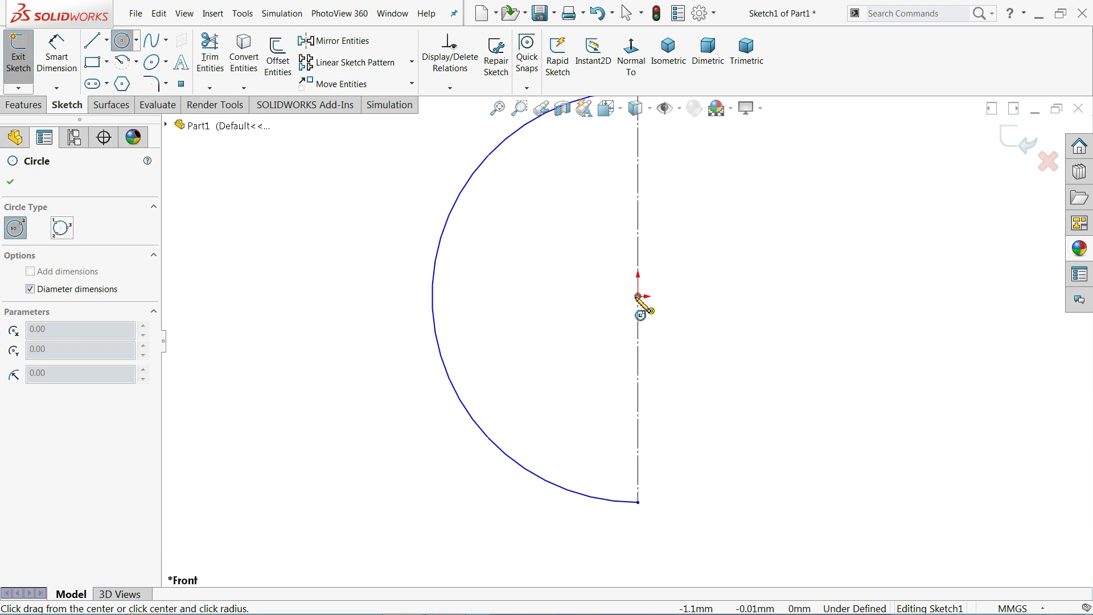
pyautogui.click(638, 296)
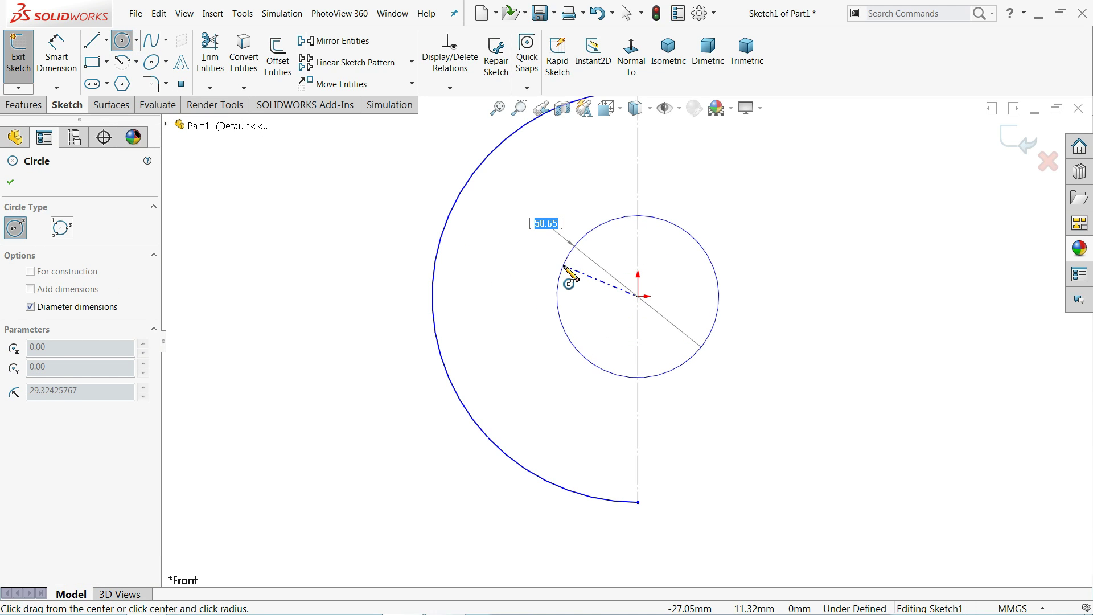
pyautogui.write('57.15')
pyautogui.press('Return')
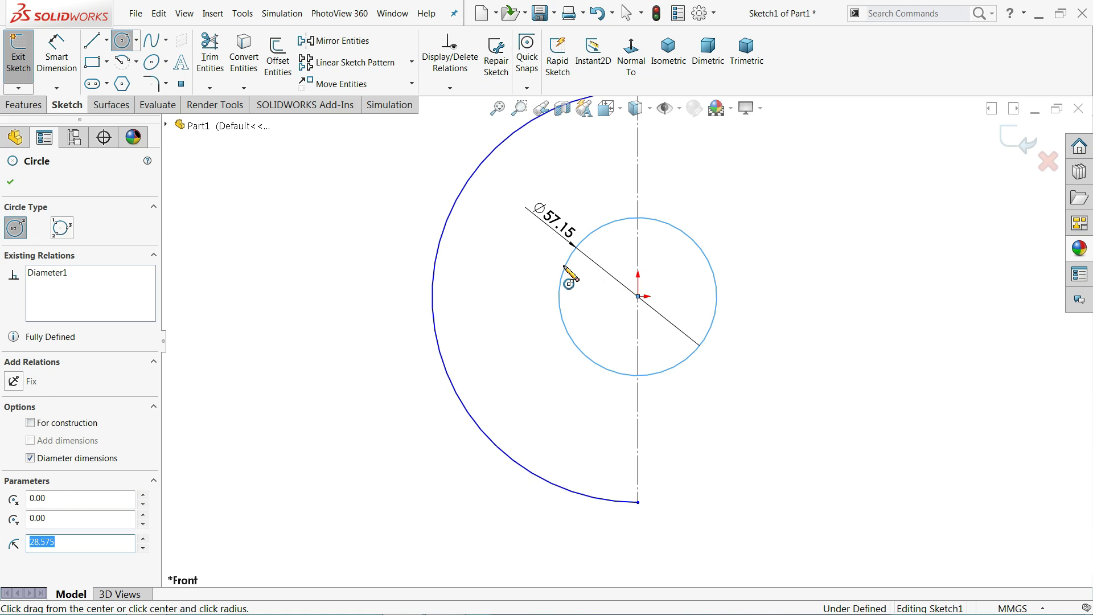
pyautogui.click(11, 182)
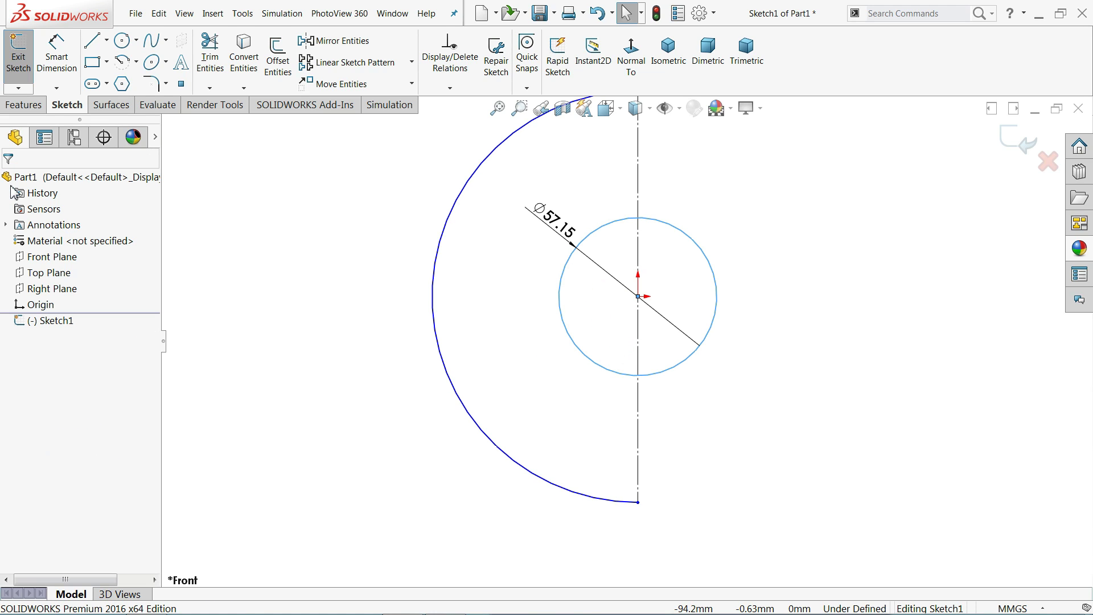
# Step: Draw a vertical line left of the centreline, from inside the circle to below the arc's end
pyautogui.click(93, 46)
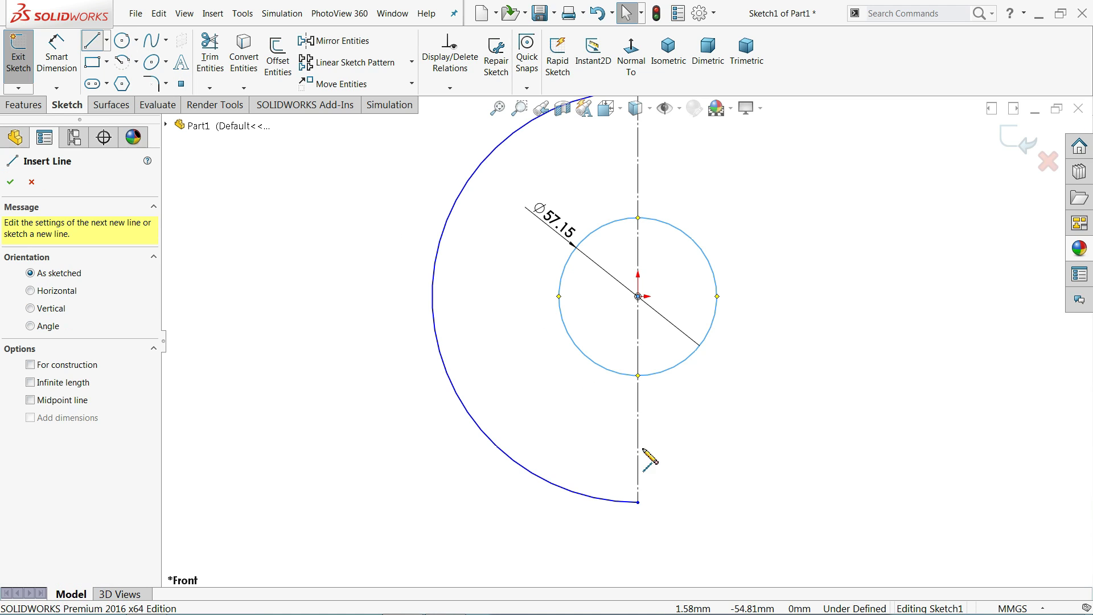
pyautogui.scroll(-1, 637, 490)
pyautogui.scroll(-1, 637, 489)
pyautogui.click(582, 268)
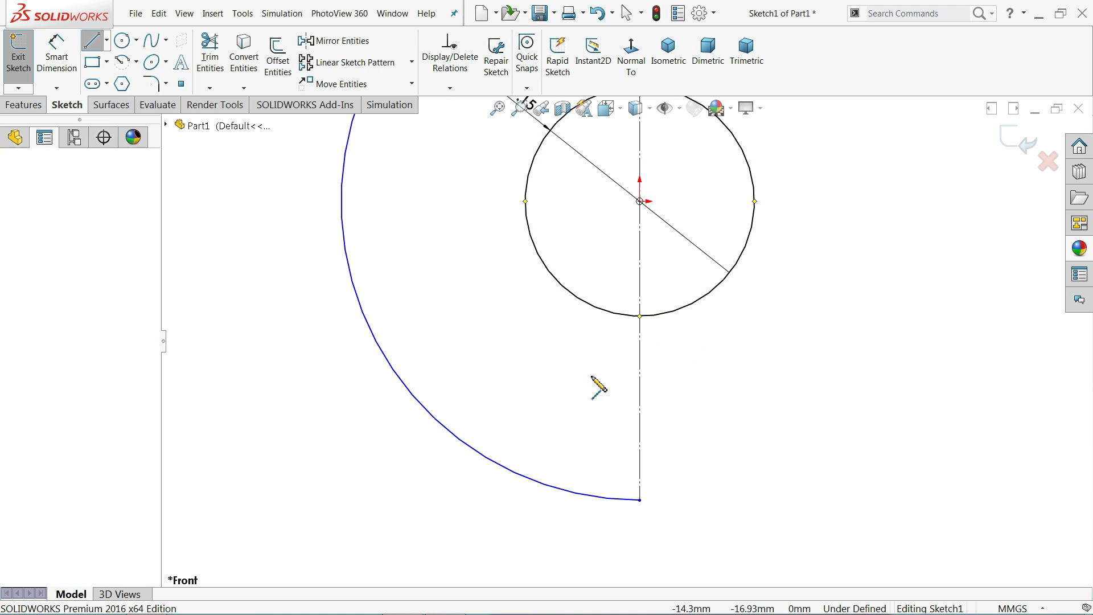
pyautogui.click(582, 526)
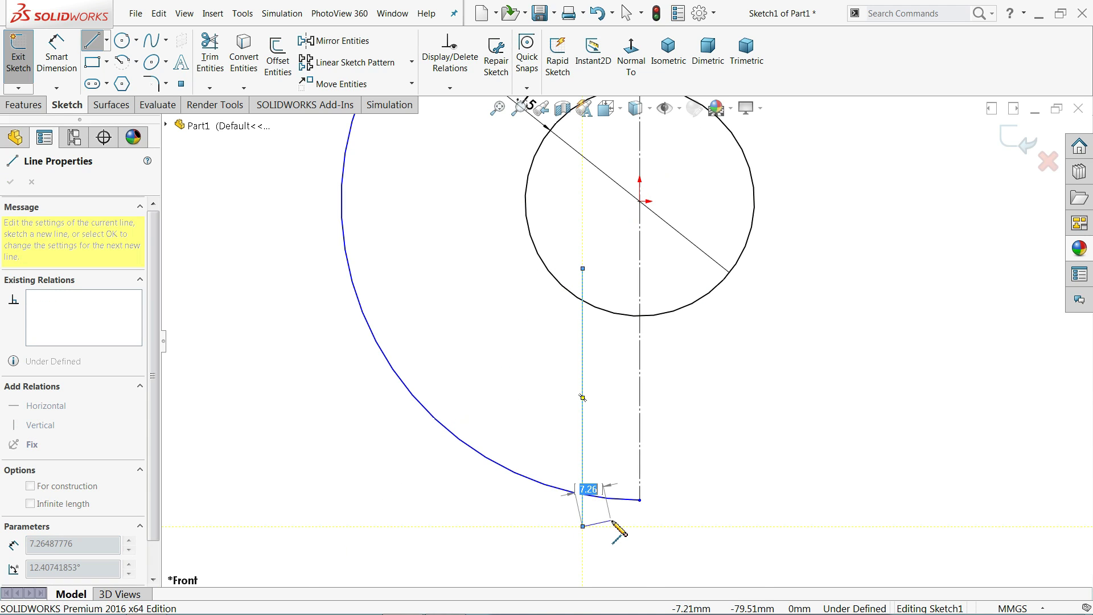
pyautogui.rightClick(612, 519)
pyautogui.click(649, 428)
pyautogui.scroll(1, 658, 392)
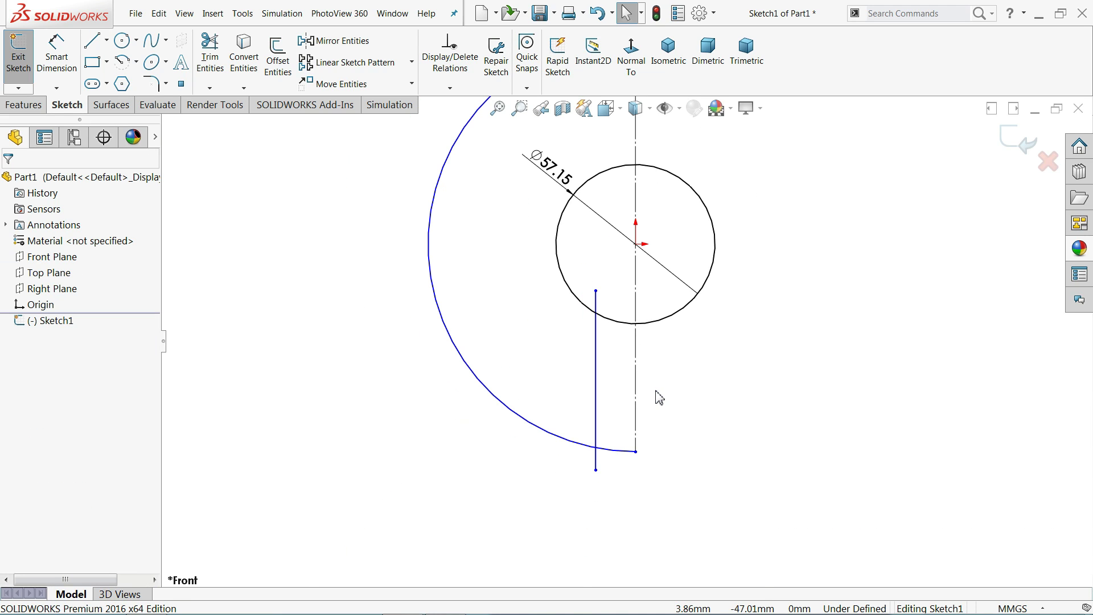
# Step: Power-trim the circle's right half and the lower arc pieces between the vertical line and centreline
pyautogui.click(210, 54)
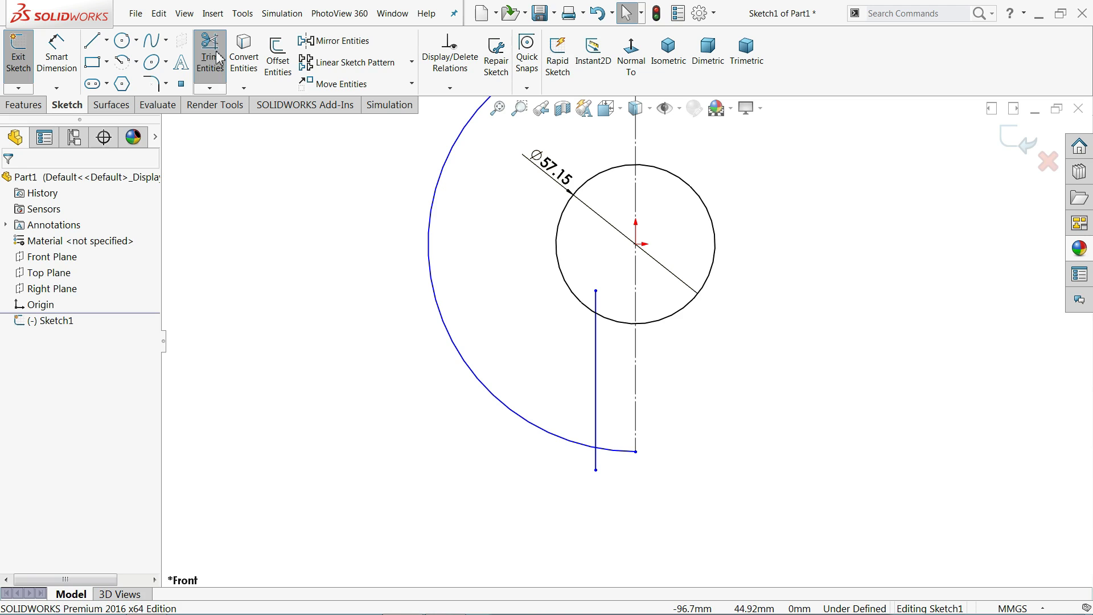
pyautogui.moveTo(741, 173); pyautogui.dragTo(691, 222)
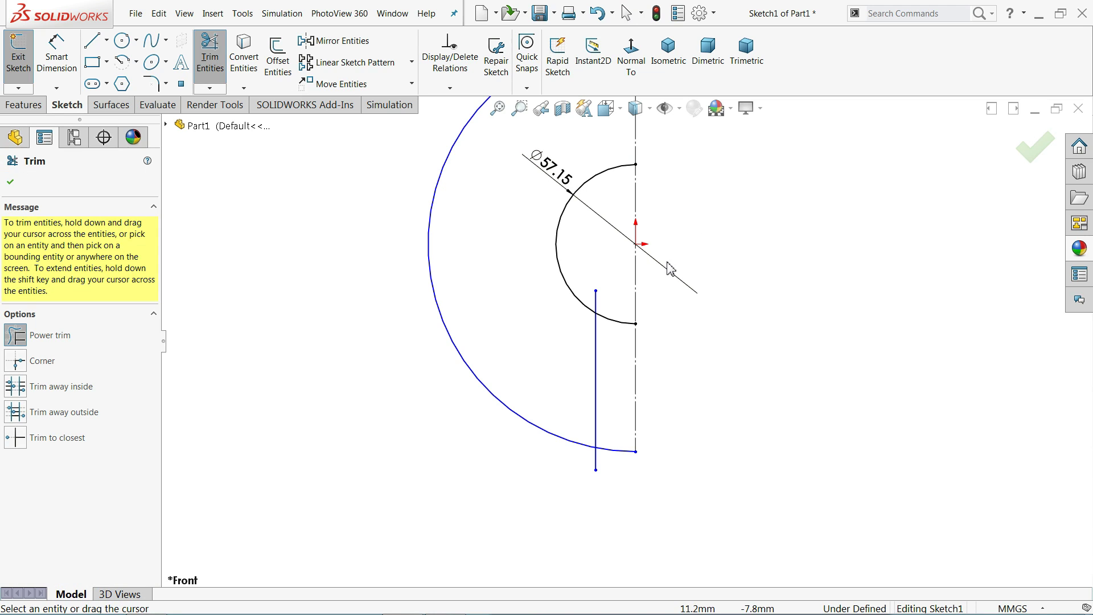
pyautogui.moveTo(631, 329)
pyautogui.mouseDown()
pyautogui.moveTo(614, 350)
pyautogui.moveTo(609, 322)
pyautogui.mouseUp()
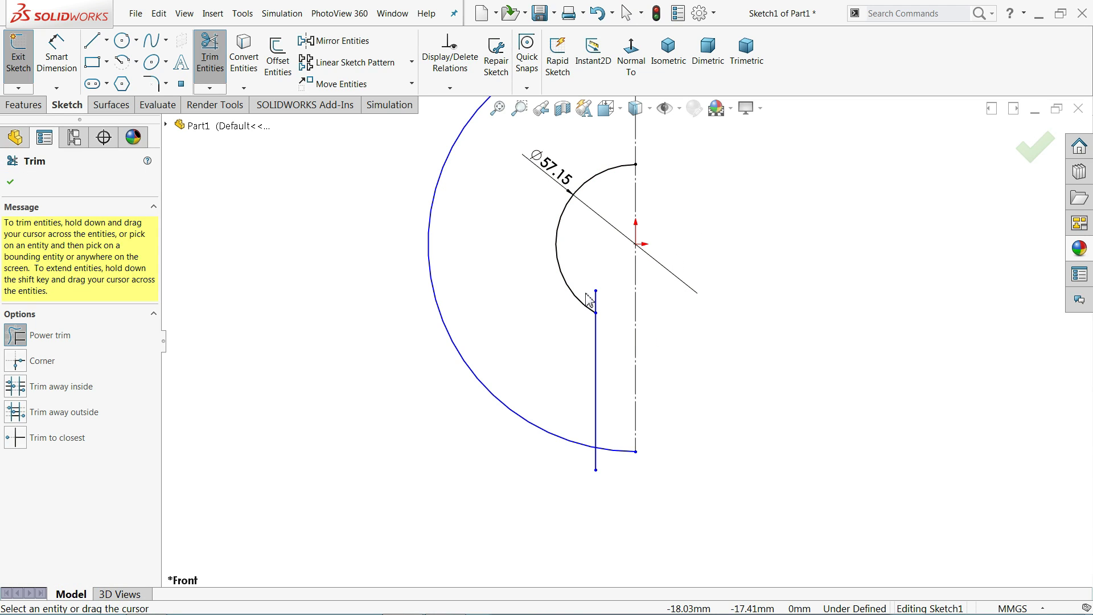
pyautogui.moveTo(621, 427); pyautogui.dragTo(617, 483)
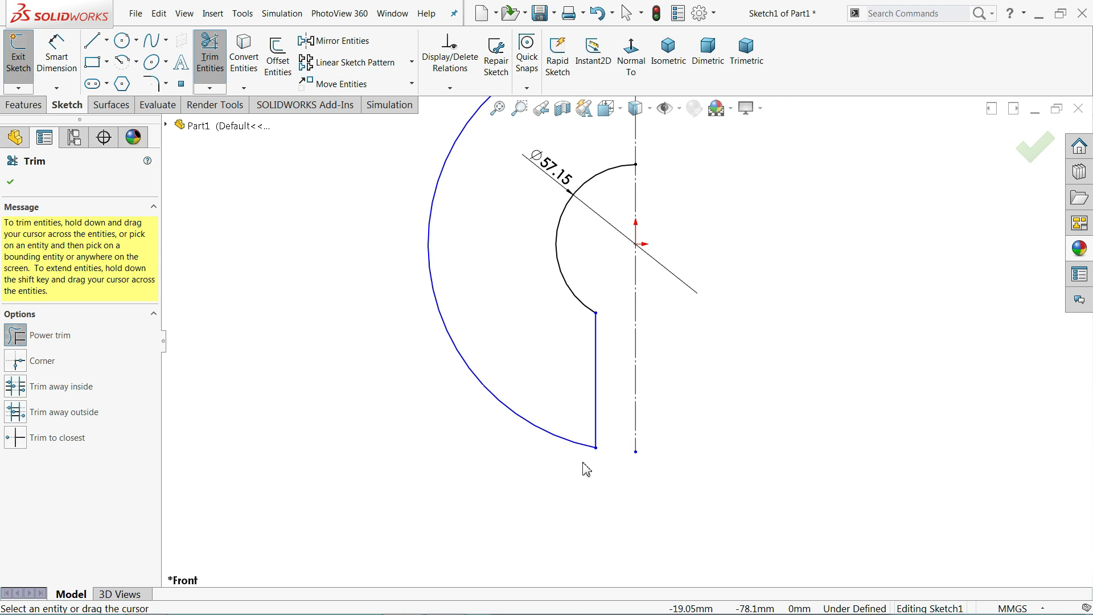
pyautogui.click(11, 188)
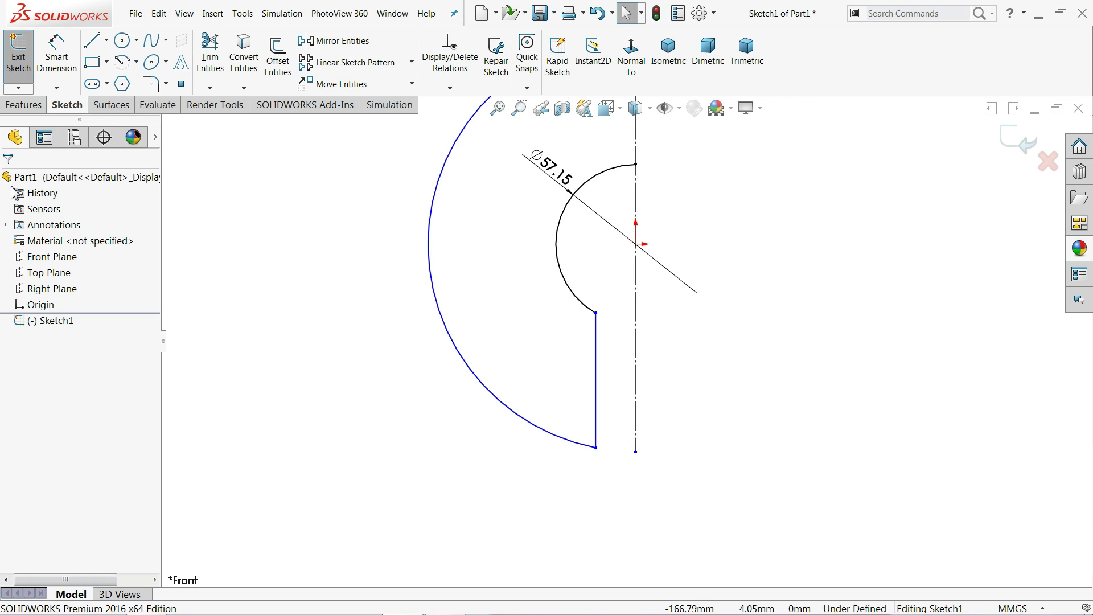
# Step: Draw a short horizontal line left from the vertical line, then an angled line past the outer arc
pyautogui.click(94, 43)
pyautogui.scroll(-2, 513, 376)
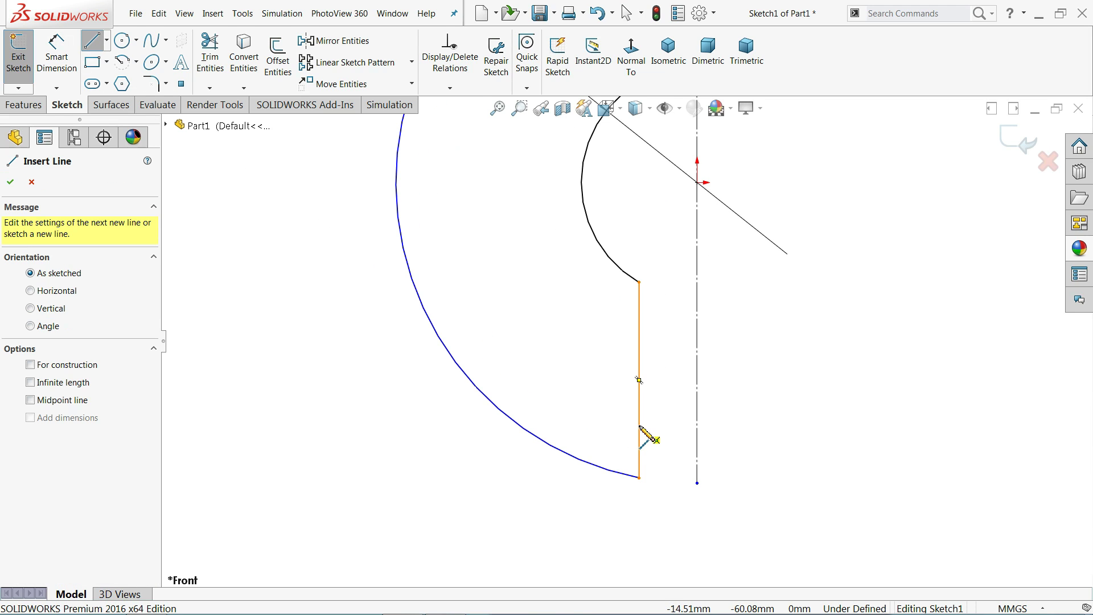
pyautogui.click(639, 425)
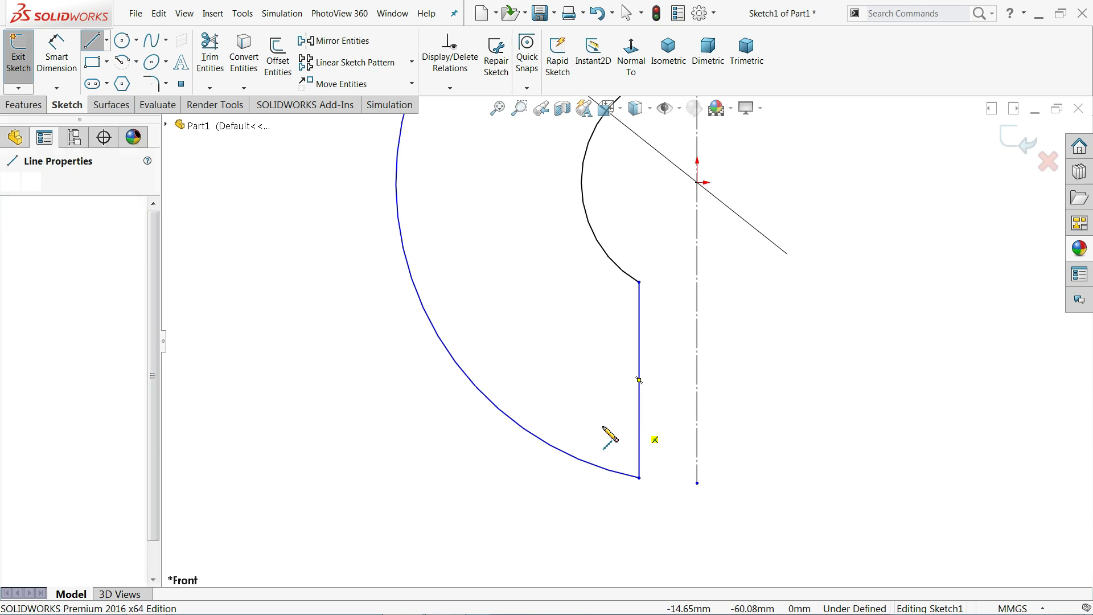
pyautogui.click(579, 425)
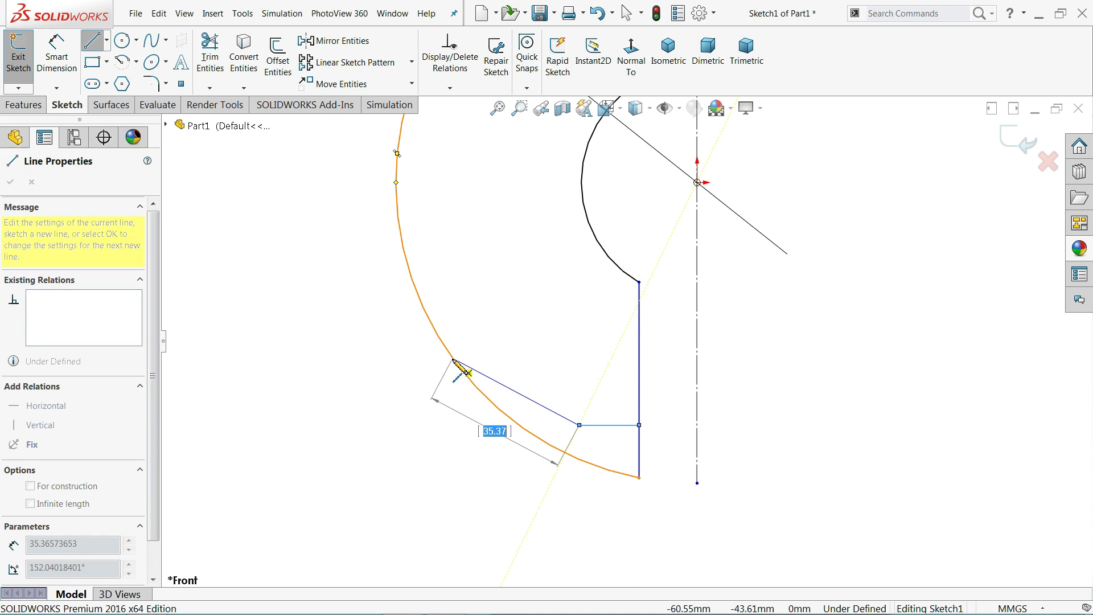
pyautogui.click(329, 333)
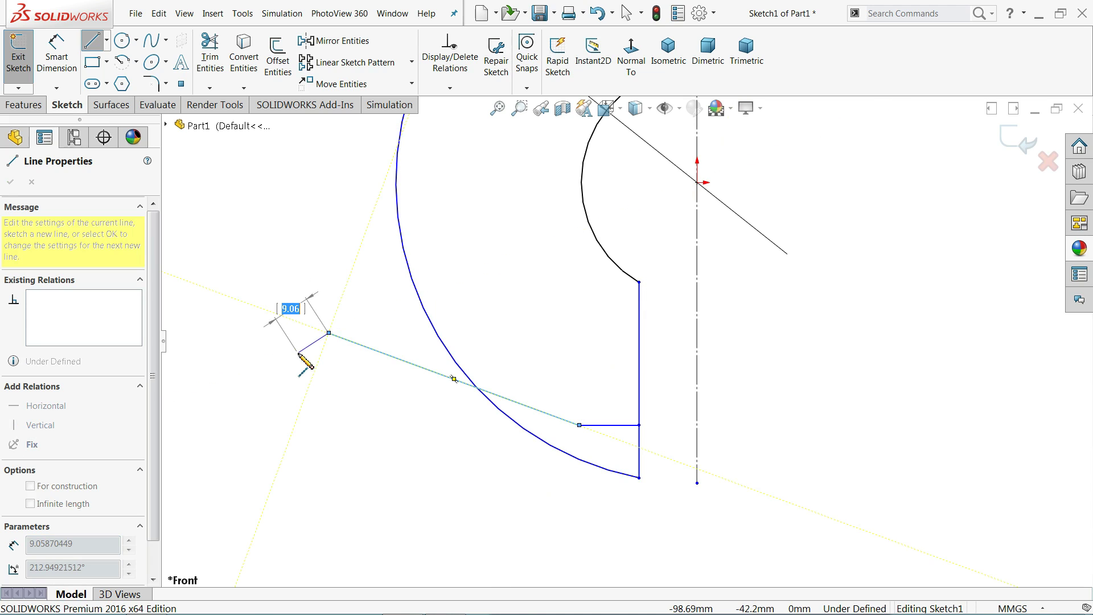
pyautogui.rightClick(298, 353)
pyautogui.click(333, 362)
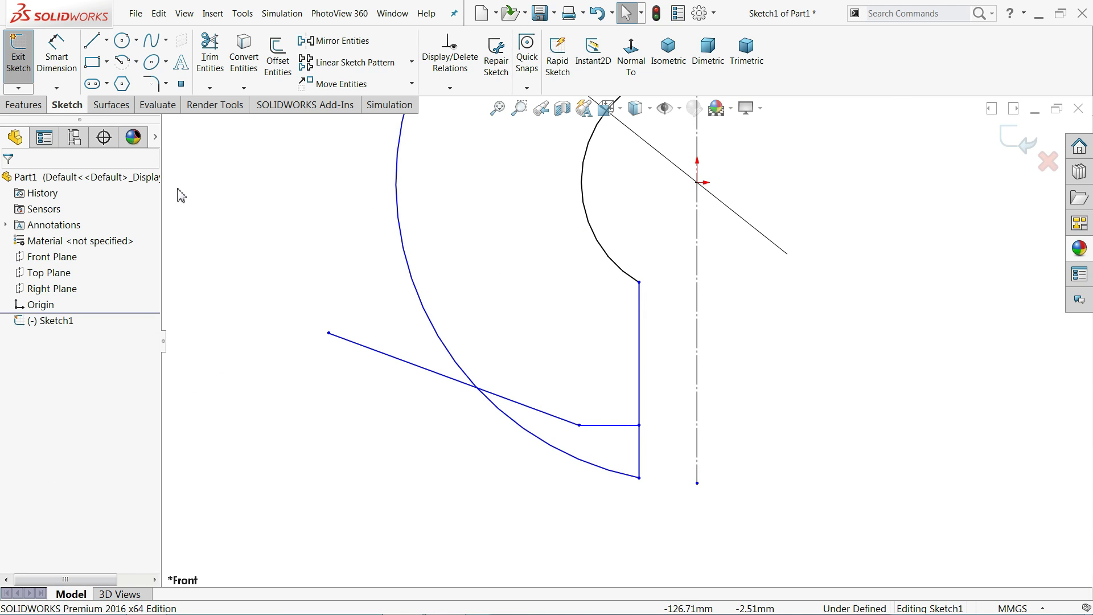
# Step: Trim the arc below the angled line, the vertical stub and the angled line's overhang
pyautogui.click(210, 56)
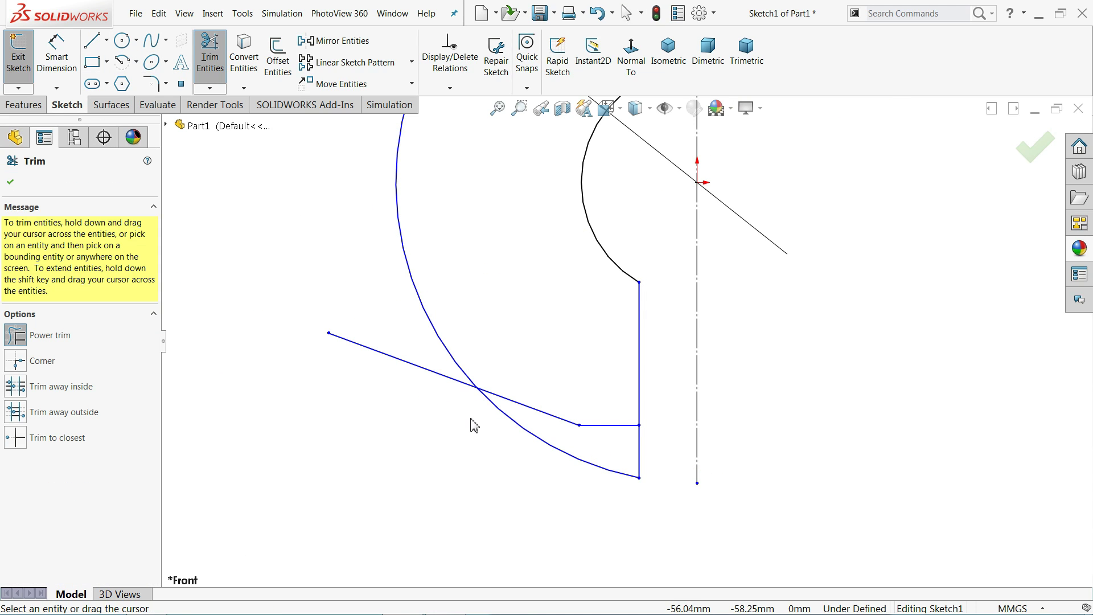
pyautogui.moveTo(509, 438); pyautogui.dragTo(564, 449)
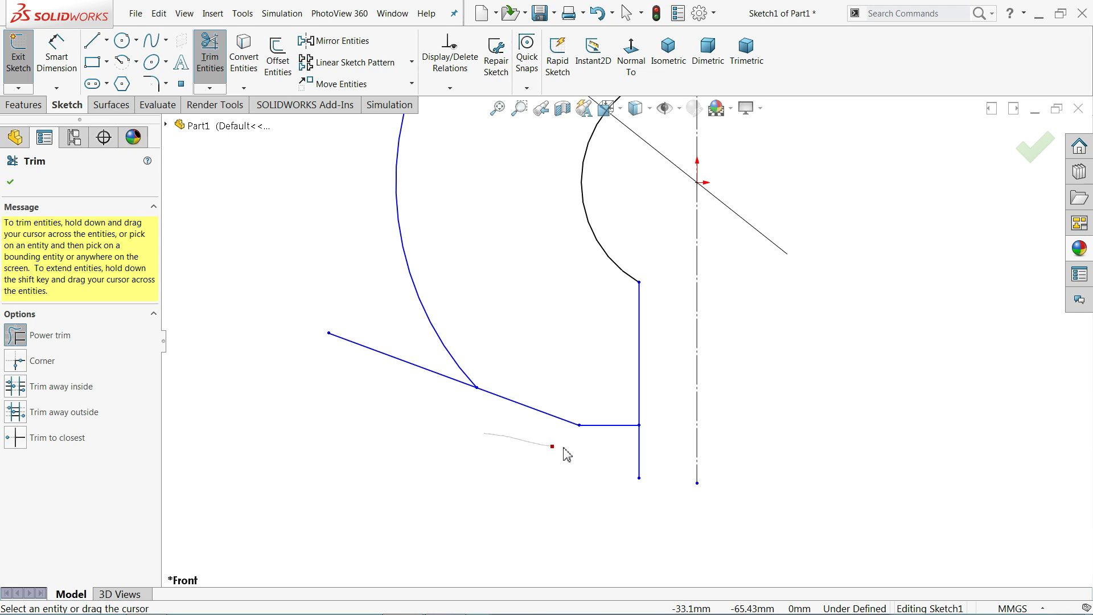
pyautogui.moveTo(634, 453); pyautogui.dragTo(649, 449)
pyautogui.moveTo(410, 405); pyautogui.dragTo(396, 347)
pyautogui.press('f')
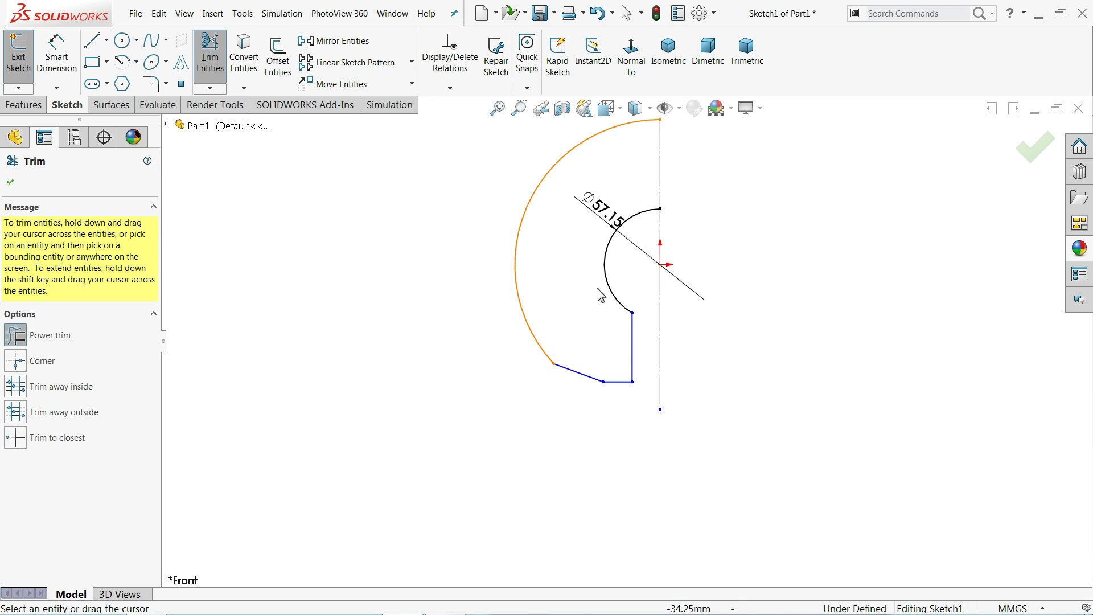
# Step: Draw a 45.85 mm vertical line from the outer arc top to the inner arc, closing the profile
pyautogui.click(14, 179)
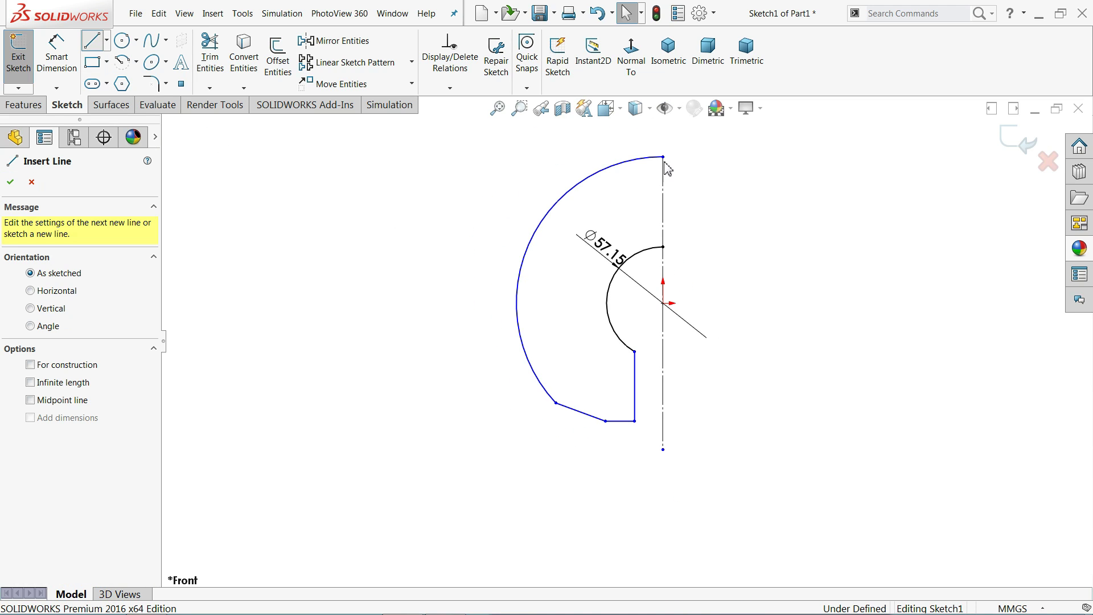
pyautogui.click(664, 248)
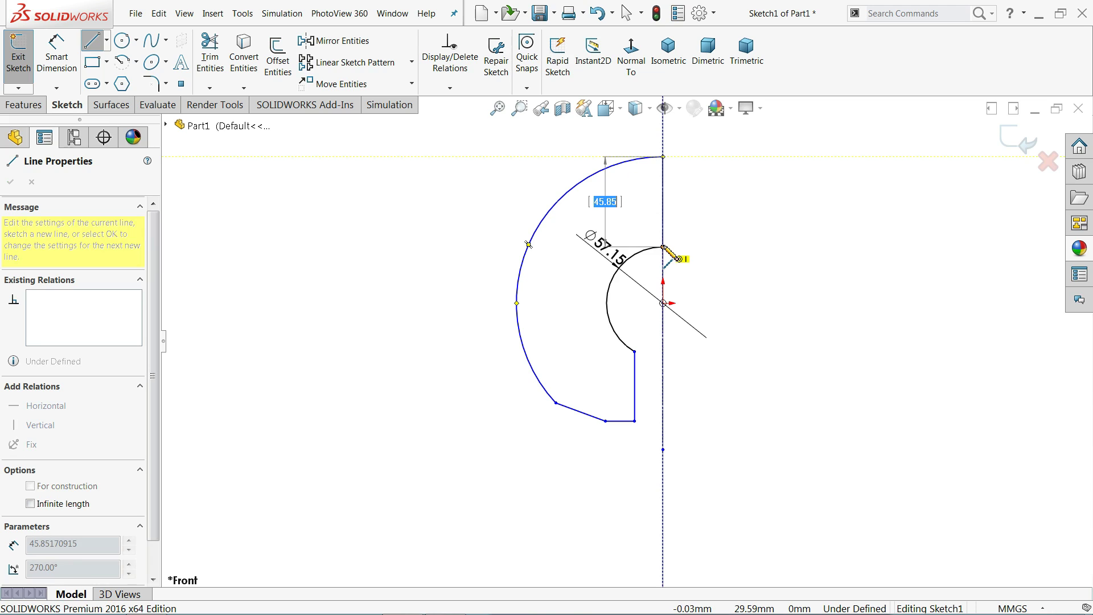
pyautogui.rightClick(728, 263)
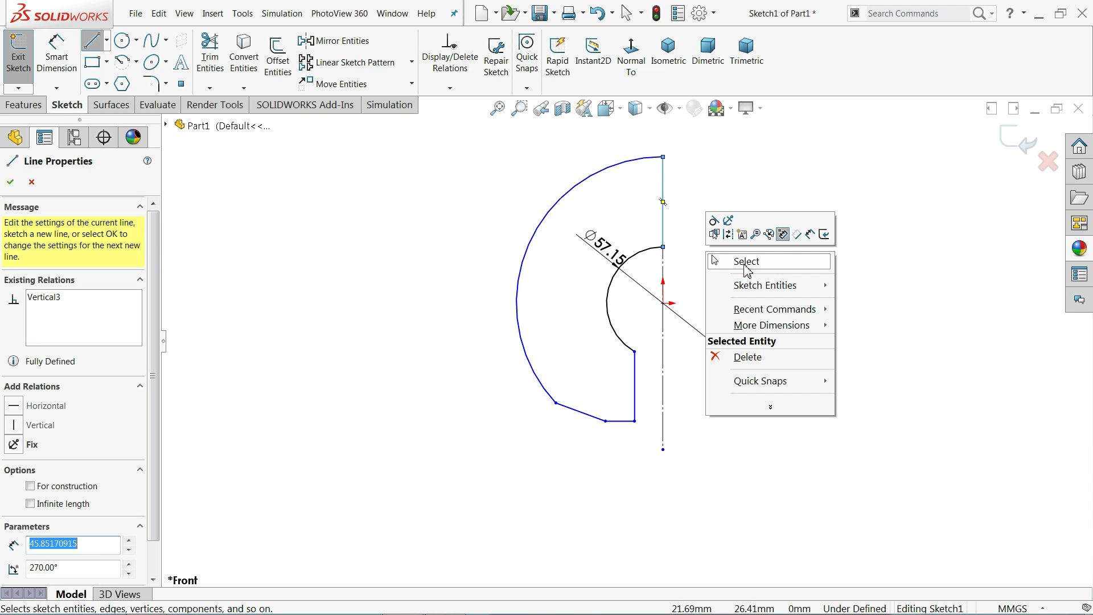
pyautogui.click(719, 213)
# Step: Dimension the outer arc's radius to R82
pyautogui.click(56, 57)
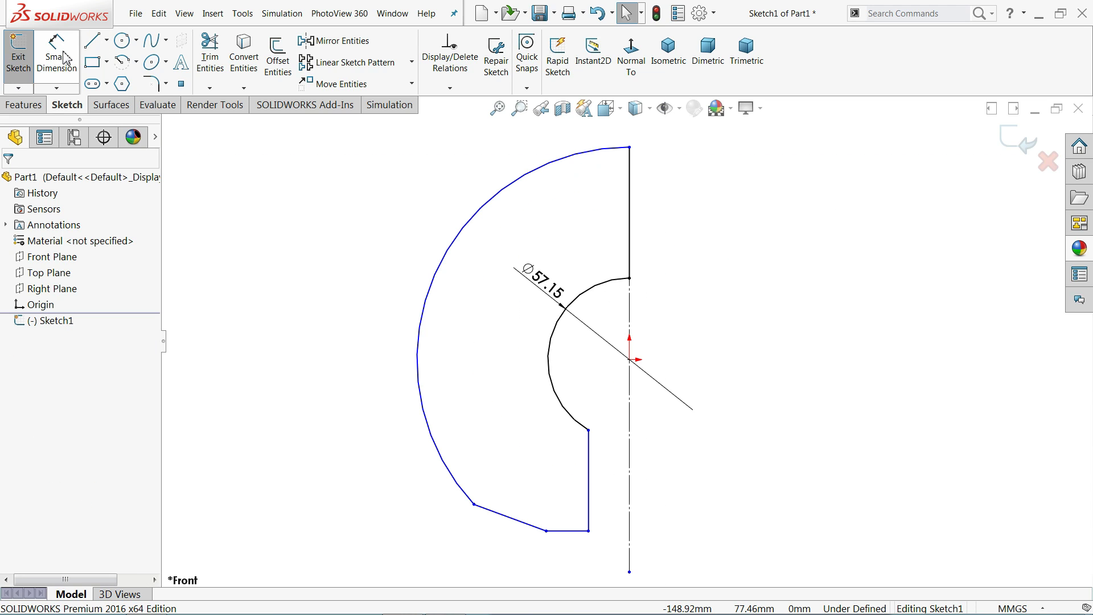
pyautogui.click(443, 263)
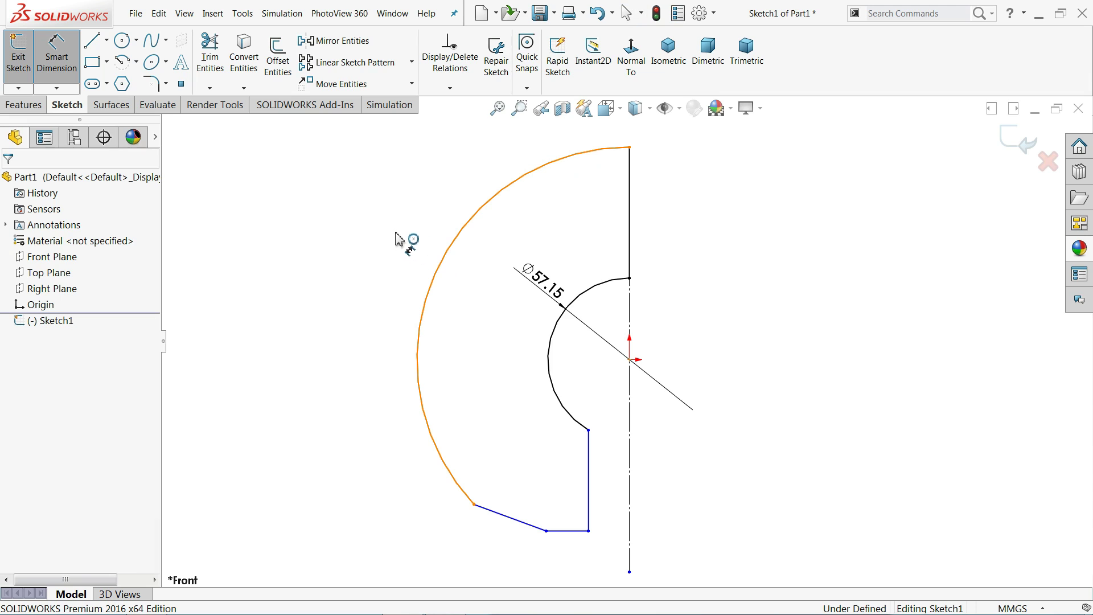
pyautogui.click(384, 230)
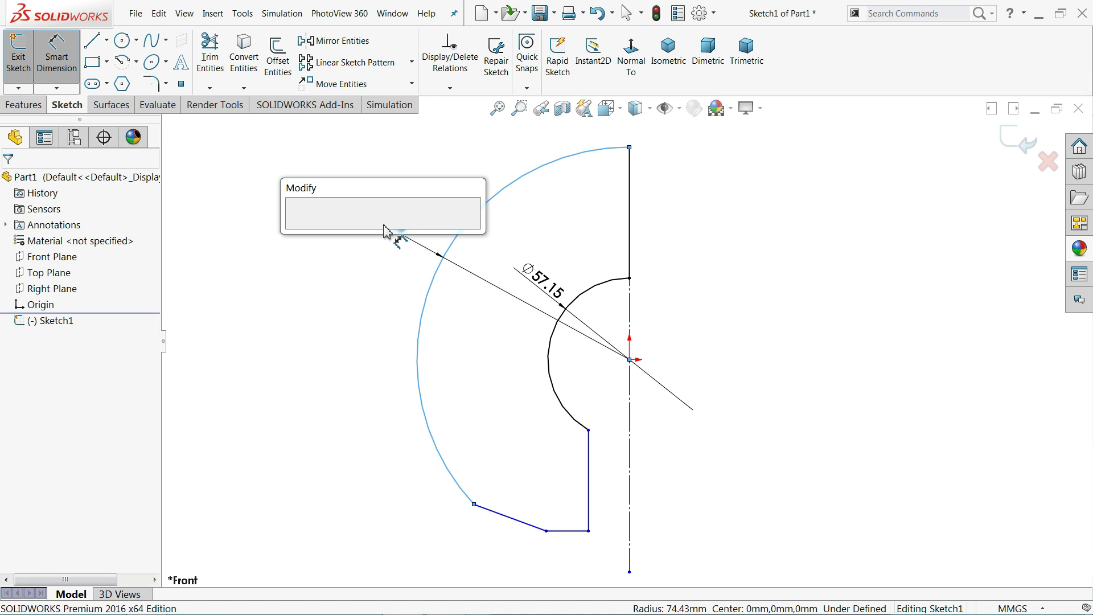
pyautogui.write('82')
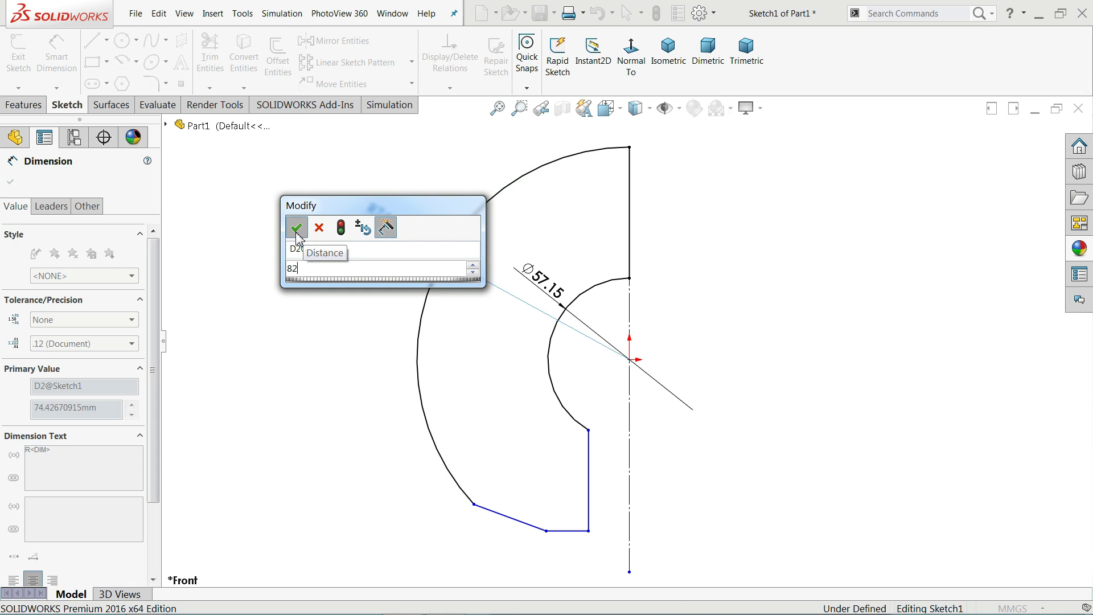
pyautogui.click(296, 227)
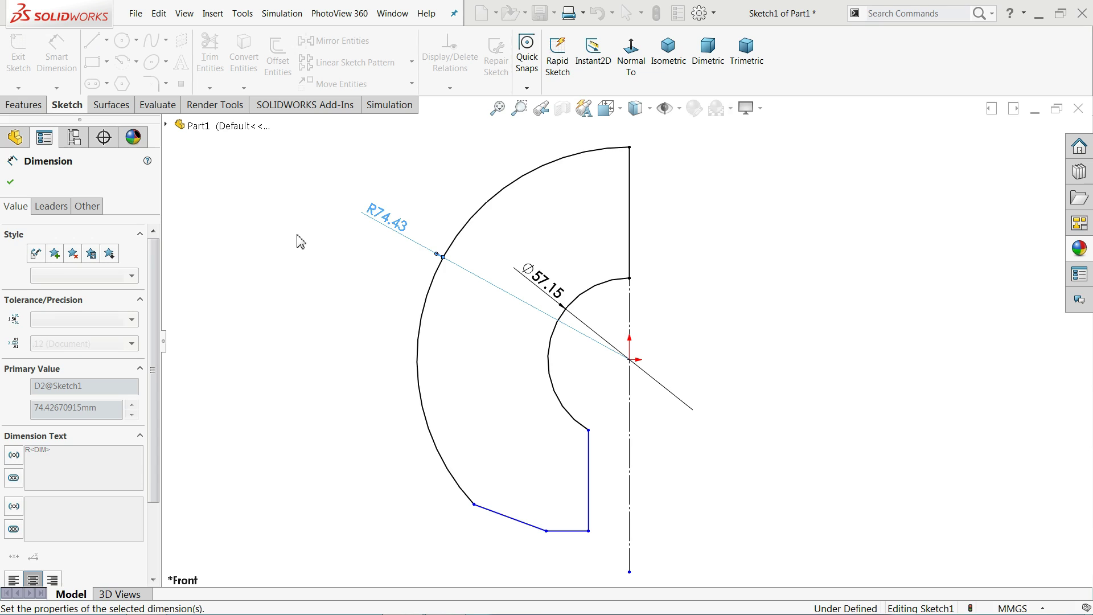
# Step: Set the short vertical edge 10 from the centre line
pyautogui.click(590, 464)
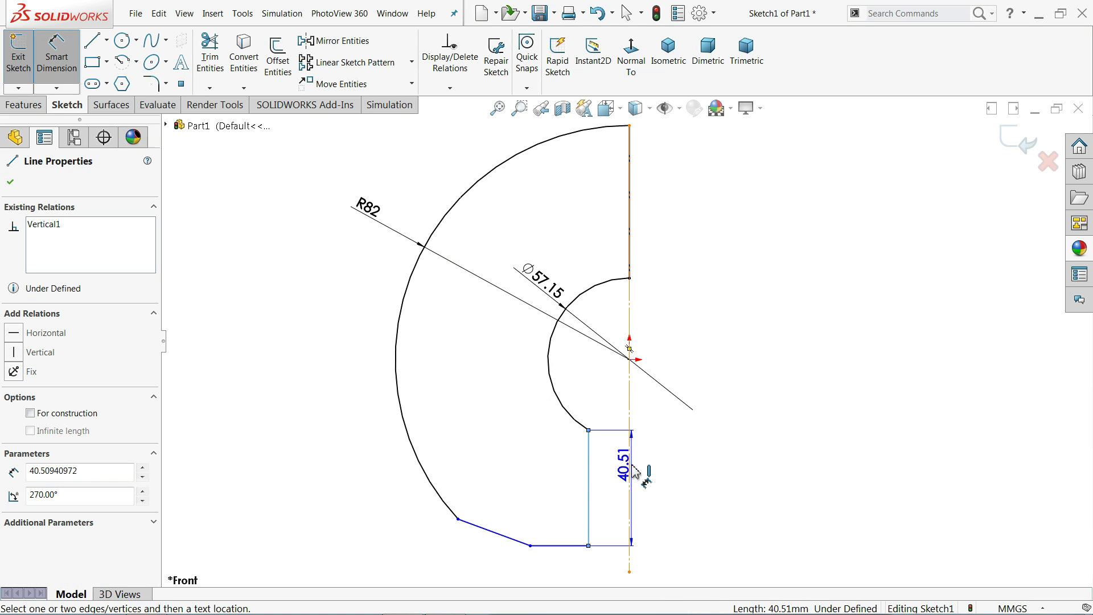
pyautogui.click(630, 471)
pyautogui.click(655, 464)
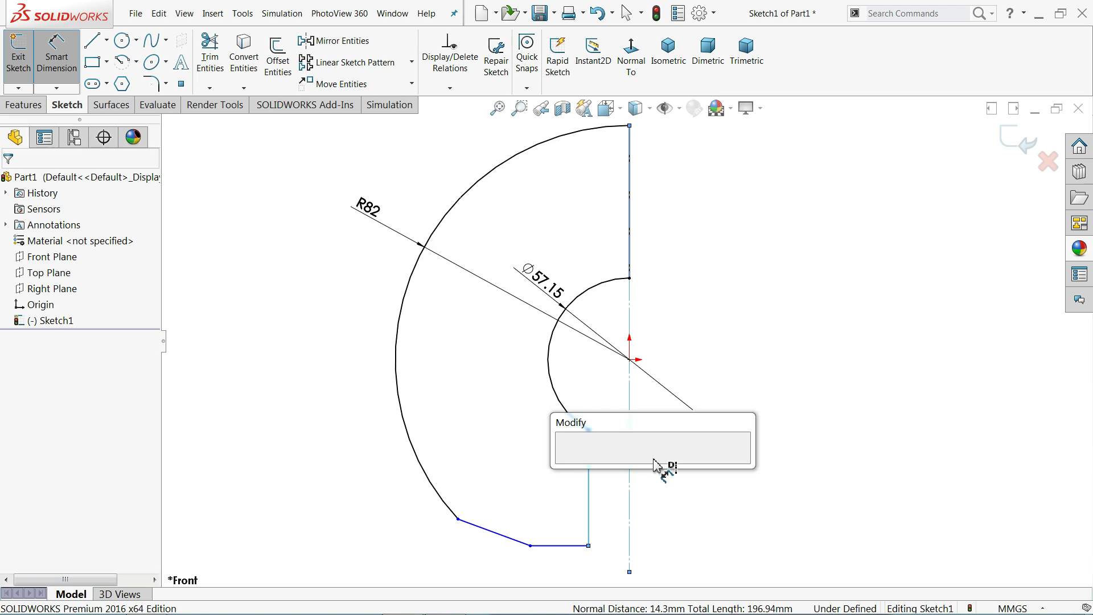
pyautogui.write('10')
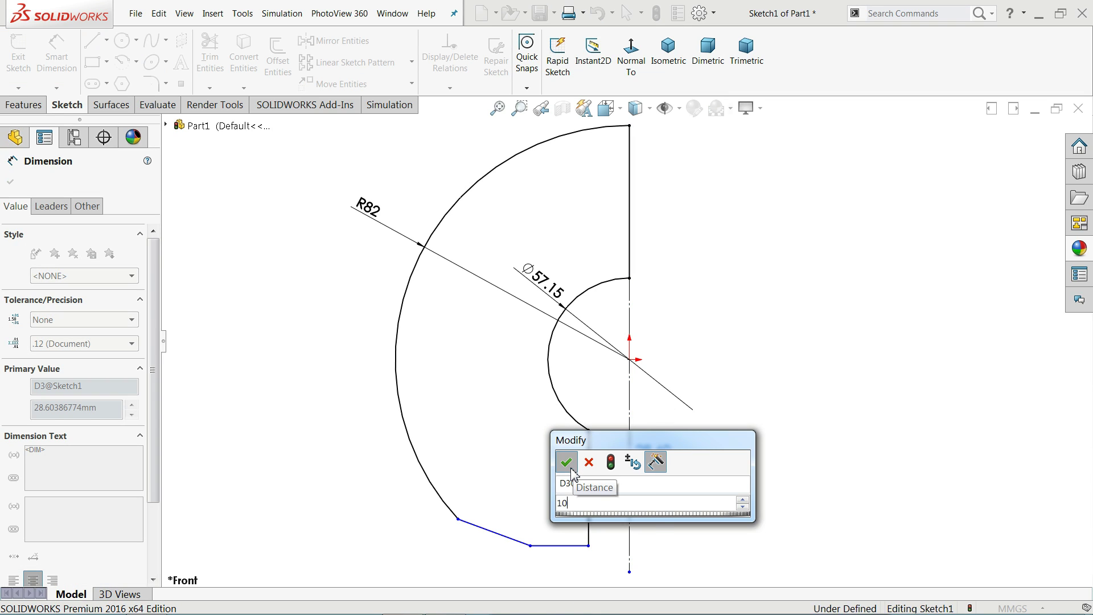
pyautogui.click(567, 462)
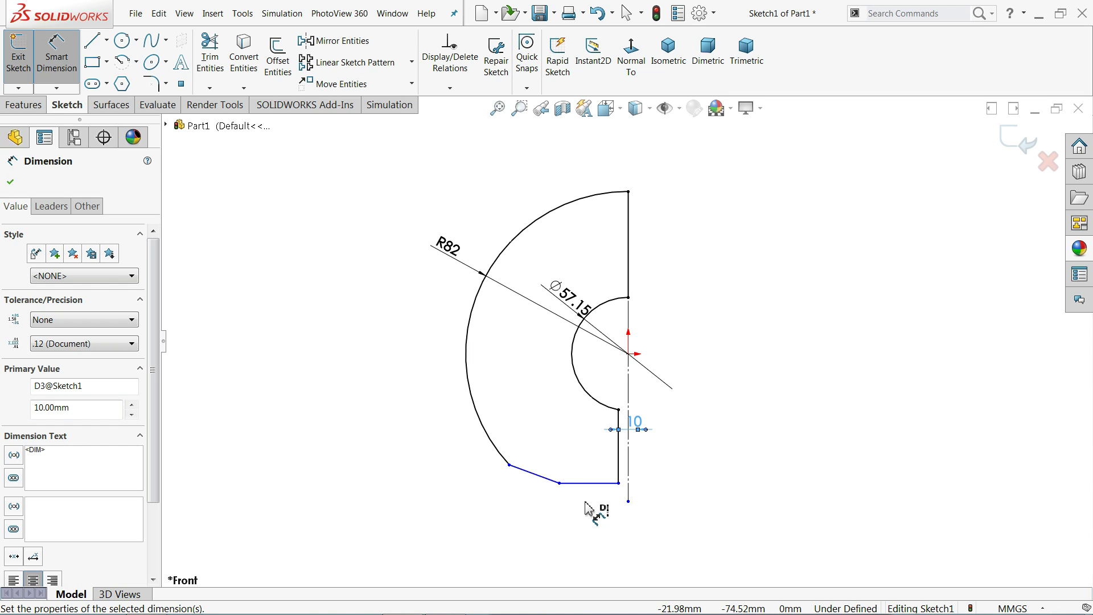
# Step: Dimension the bottom edge to 13, then cancel the slanted-edge dimension
pyautogui.scroll(3, 590, 508)
pyautogui.click(615, 427)
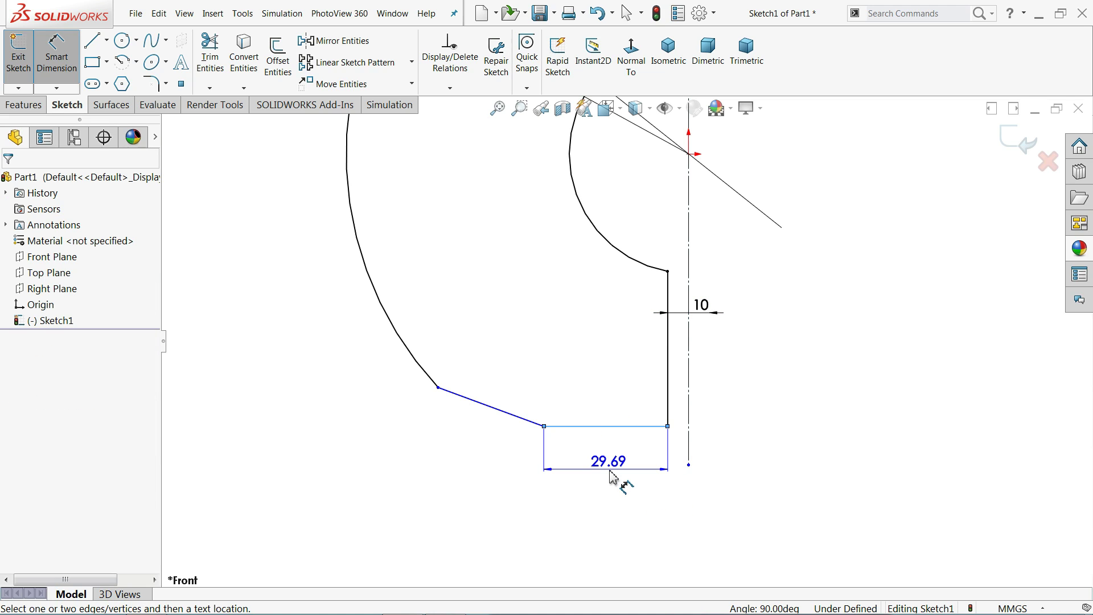
pyautogui.click(613, 477)
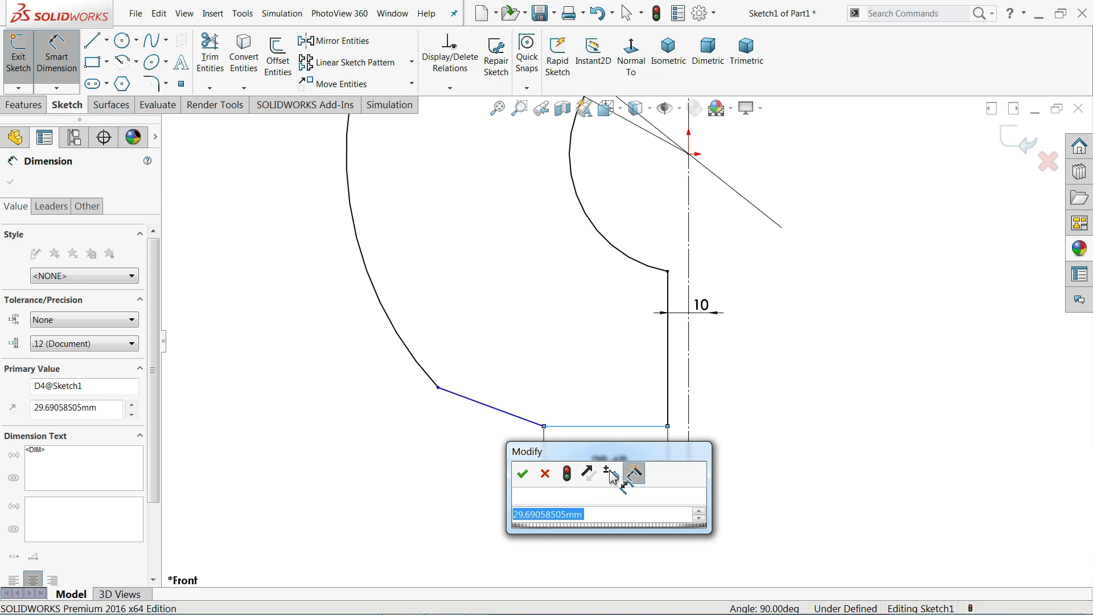
pyautogui.write('13')
pyautogui.click(522, 474)
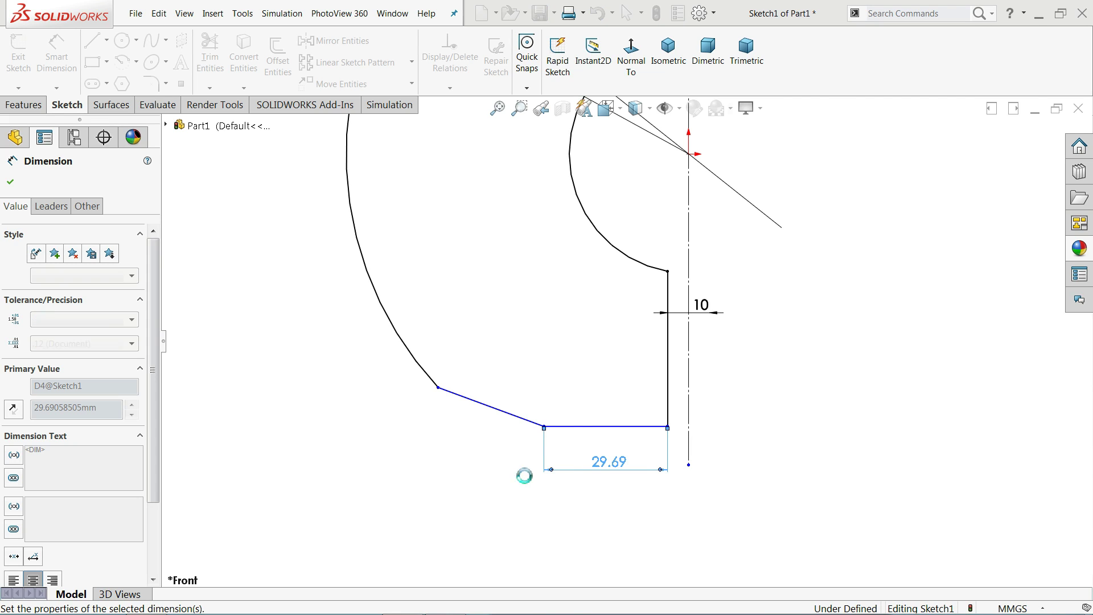
pyautogui.scroll(-3, 566, 393)
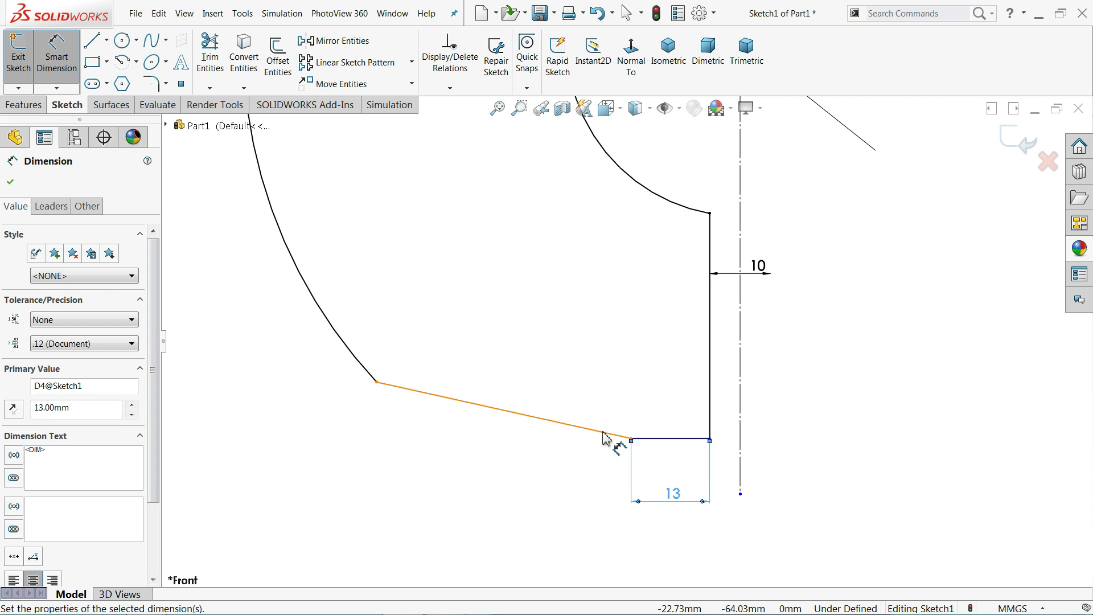
pyautogui.click(646, 436)
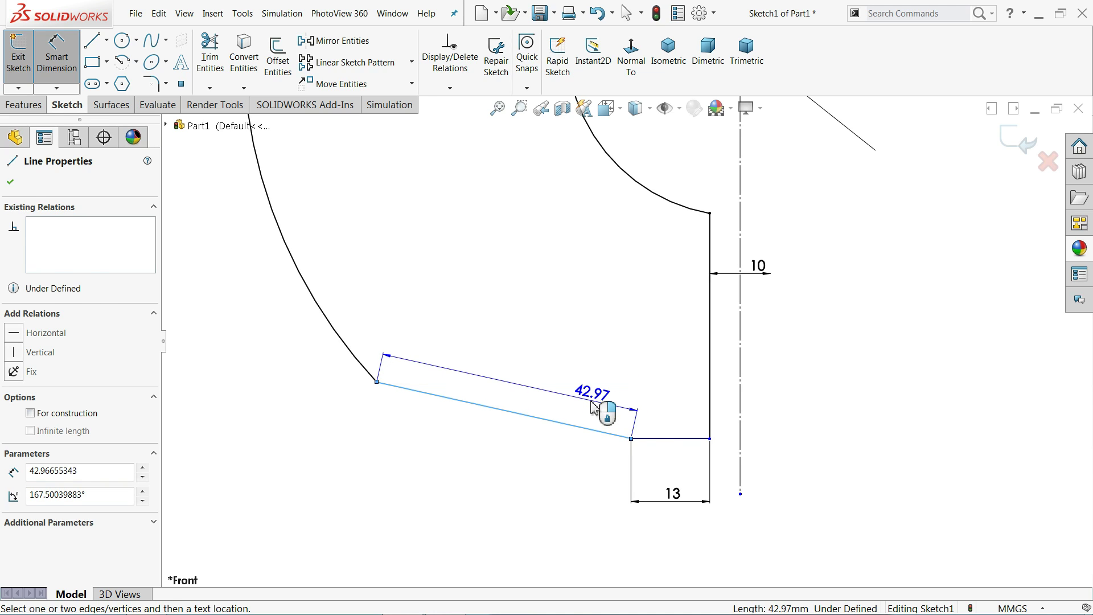
pyautogui.press('Escape')
pyautogui.scroll(5, 438, 353)
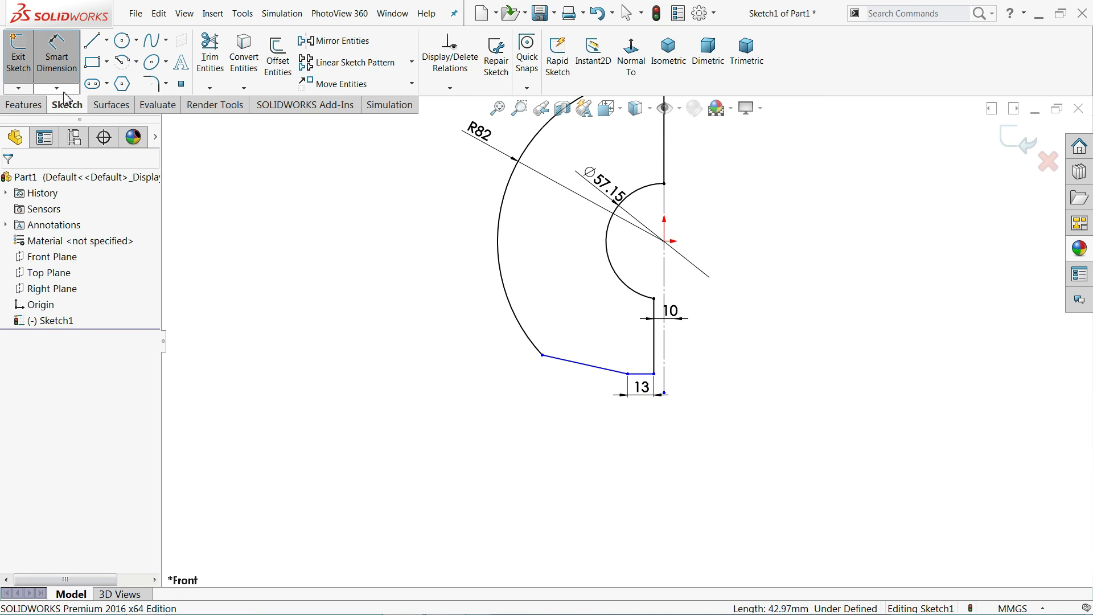
# Step: Draw a roughly 61.43 mm vertical line down from the outer arc's leftmost point
pyautogui.press('l')
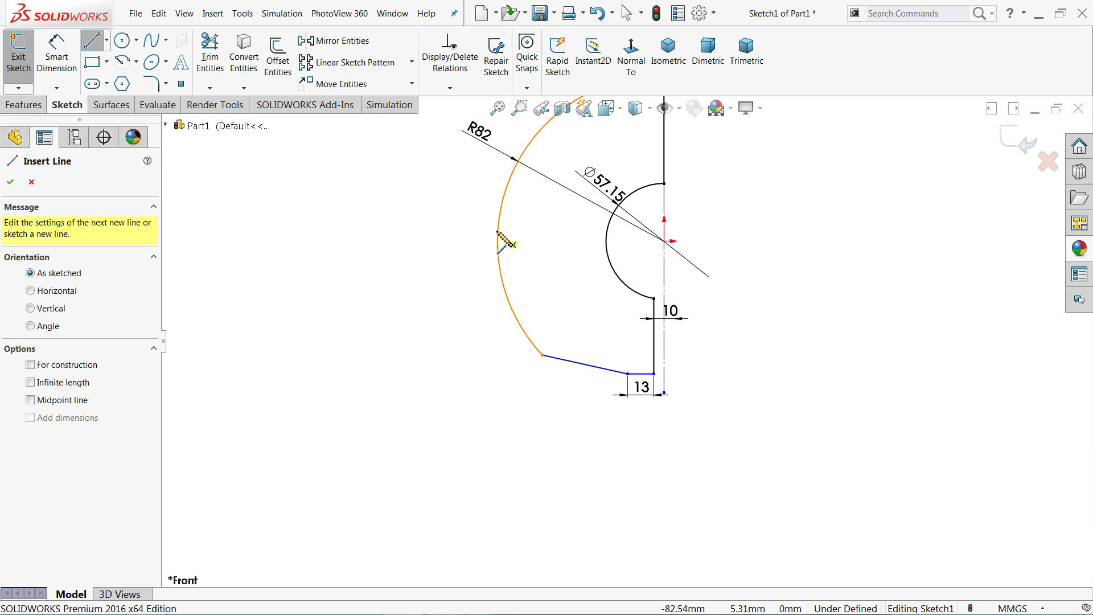
pyautogui.click(497, 242)
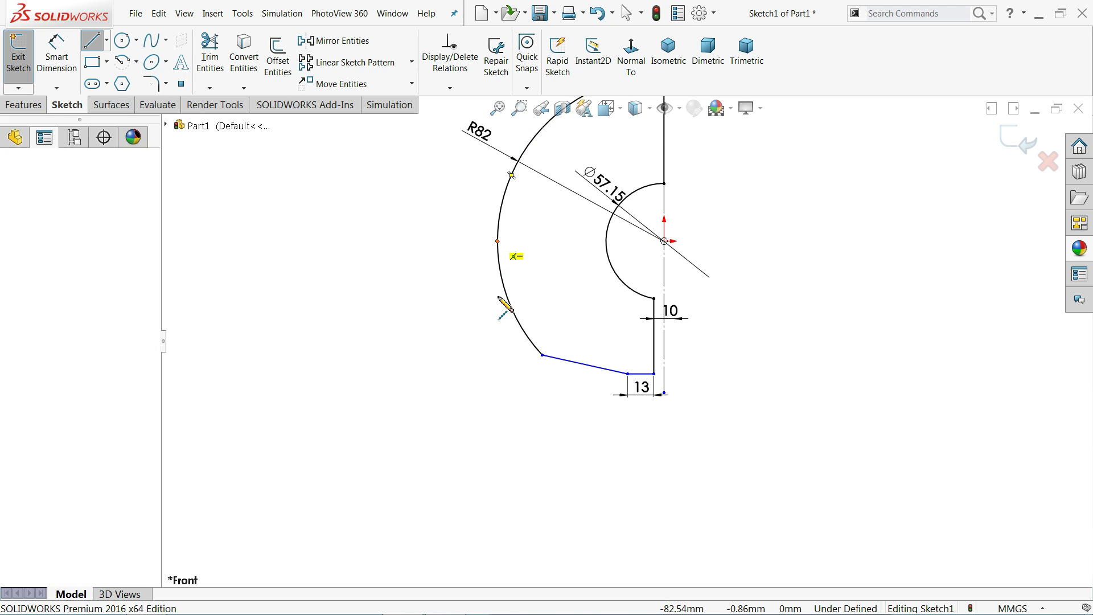
pyautogui.click(497, 366)
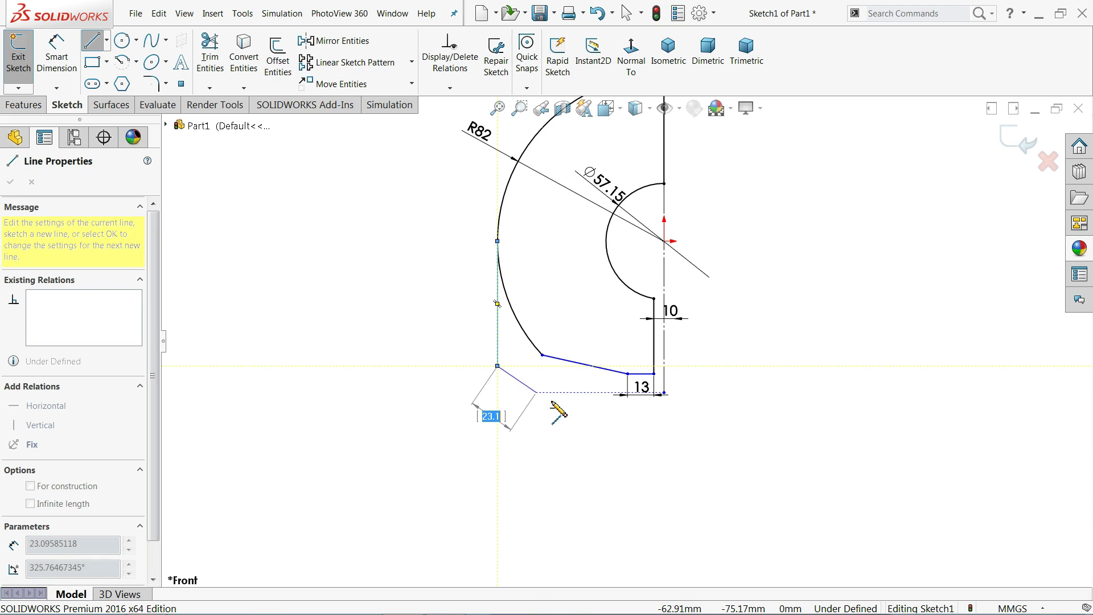
pyautogui.rightClick(536, 393)
pyautogui.click(575, 404)
pyautogui.scroll(-3, 541, 268)
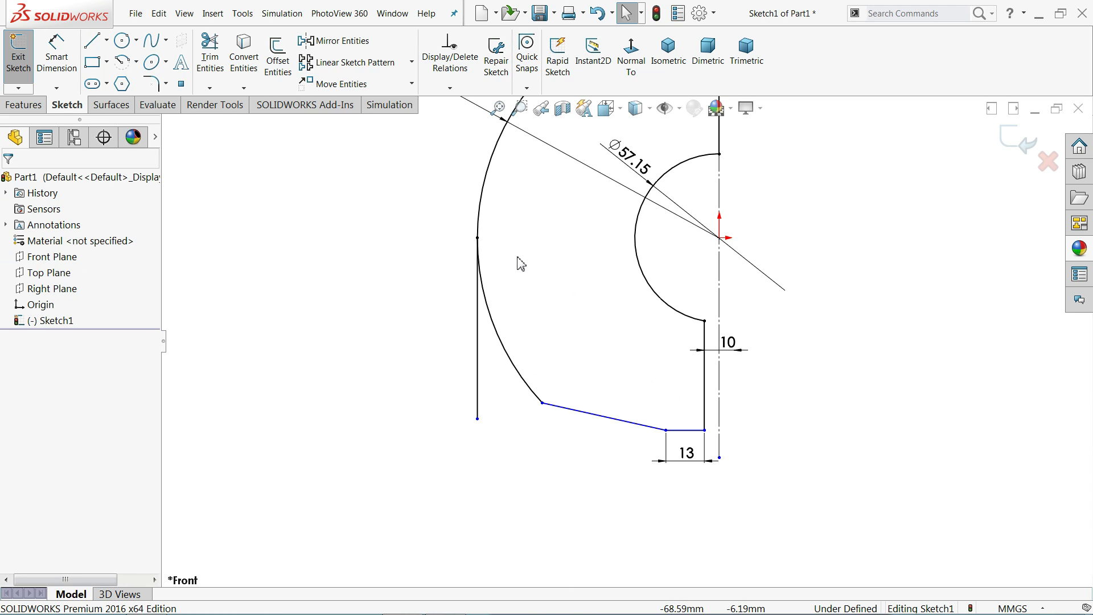
# Step: Use Extend Entities to stretch the sloped bottom line left to the vertical line
pyautogui.click(209, 87)
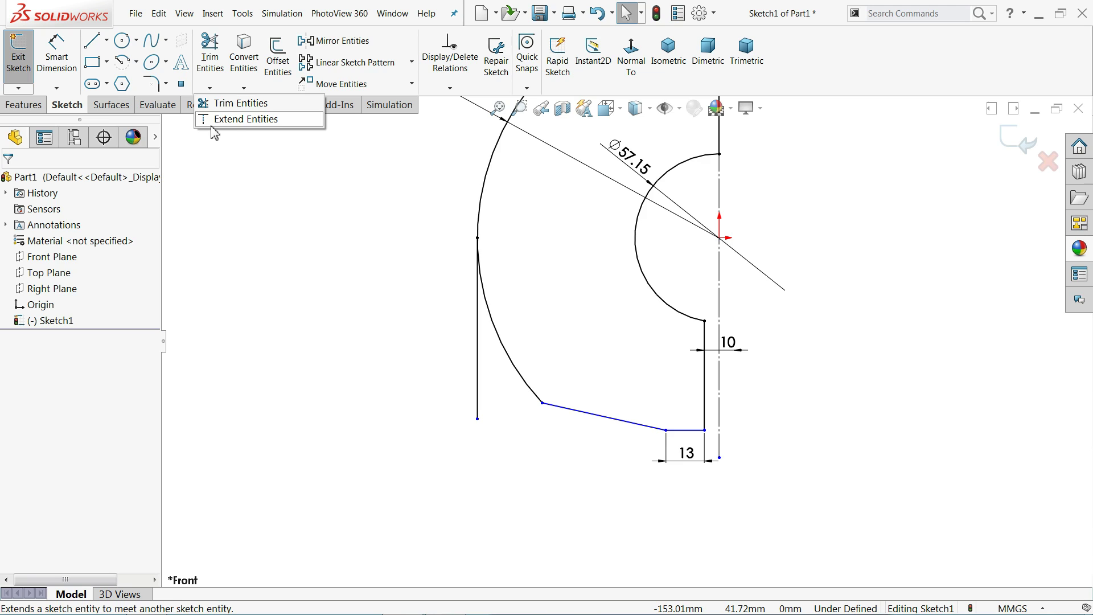
pyautogui.click(248, 121)
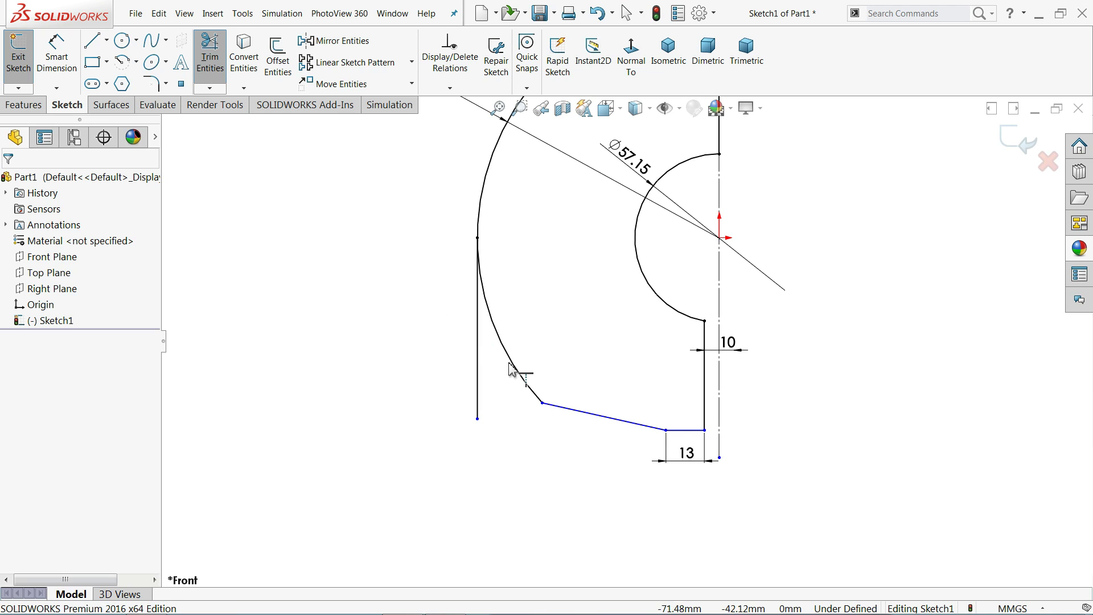
pyautogui.click(562, 413)
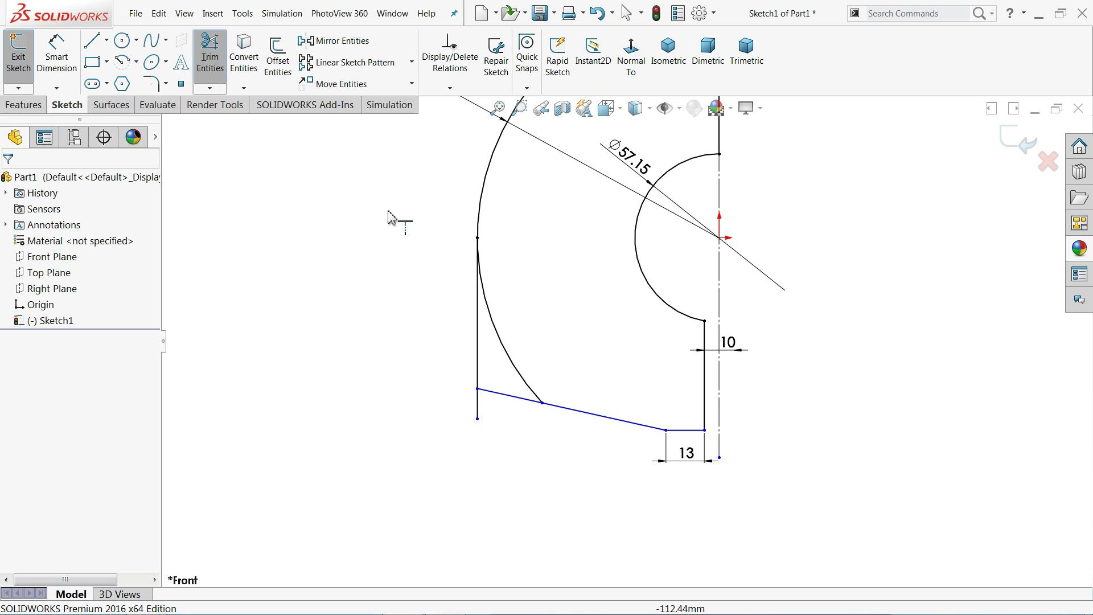
# Step: Power-trim away the outer arc's lower section and the short leftover stub
pyautogui.click(211, 90)
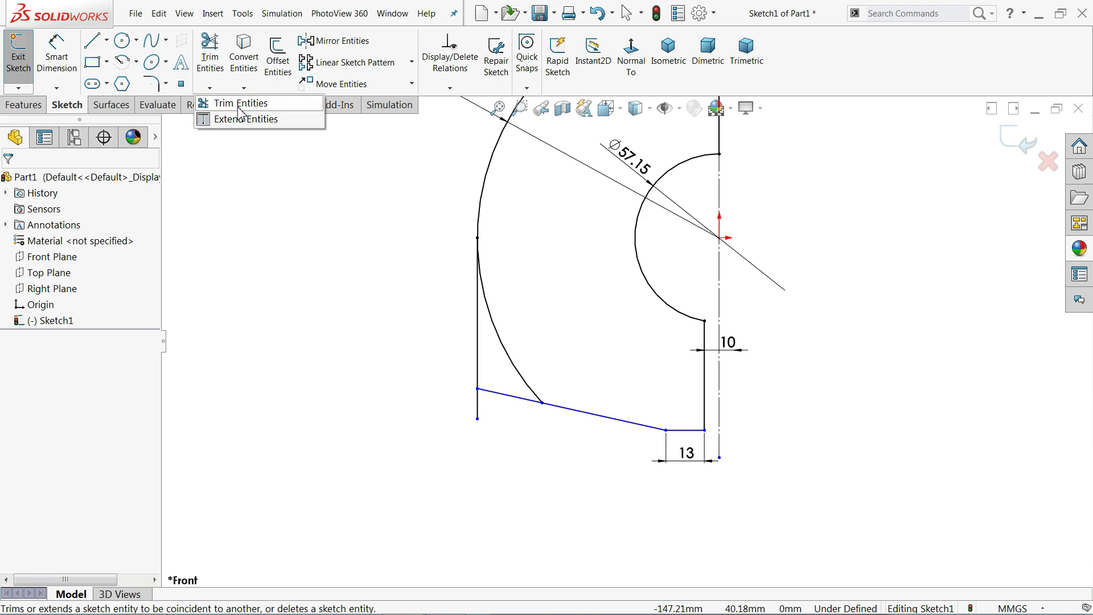
pyautogui.click(239, 101)
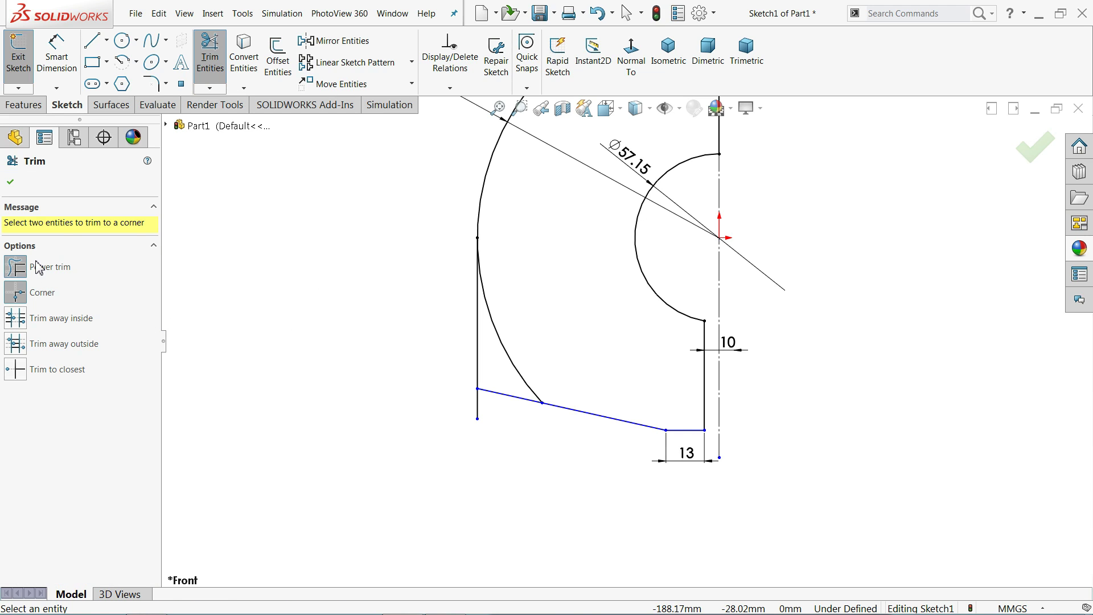
pyautogui.click(38, 266)
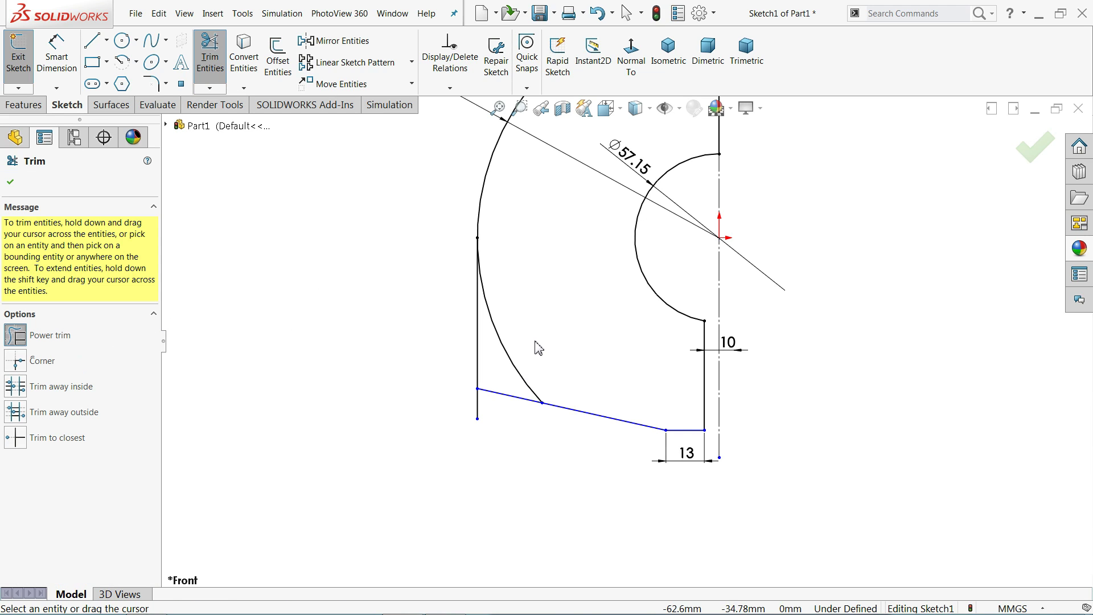
pyautogui.moveTo(524, 359); pyautogui.dragTo(507, 361)
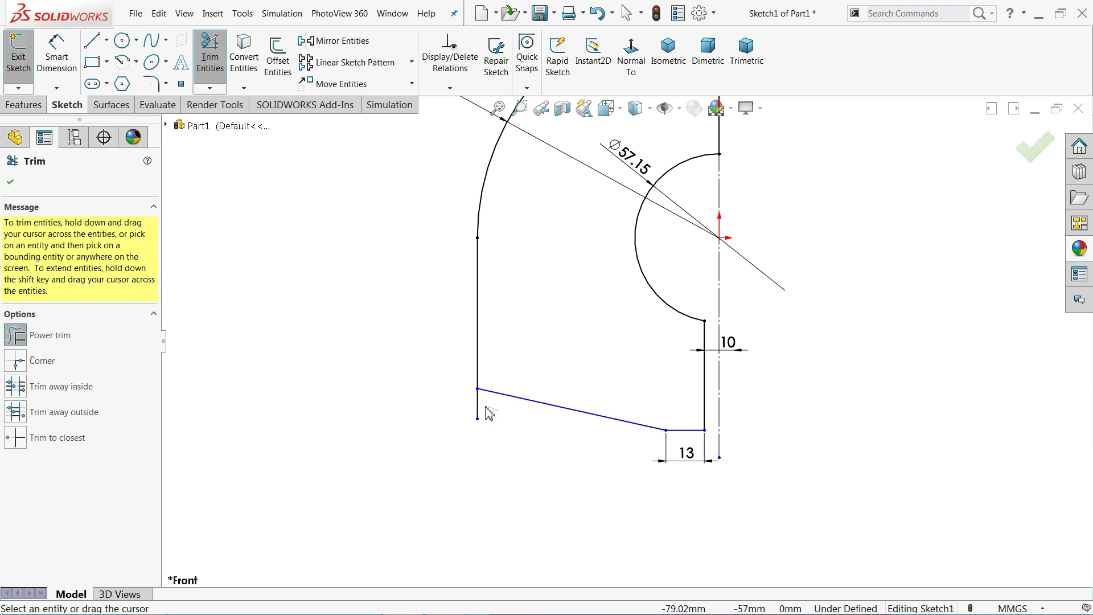
pyautogui.click(11, 186)
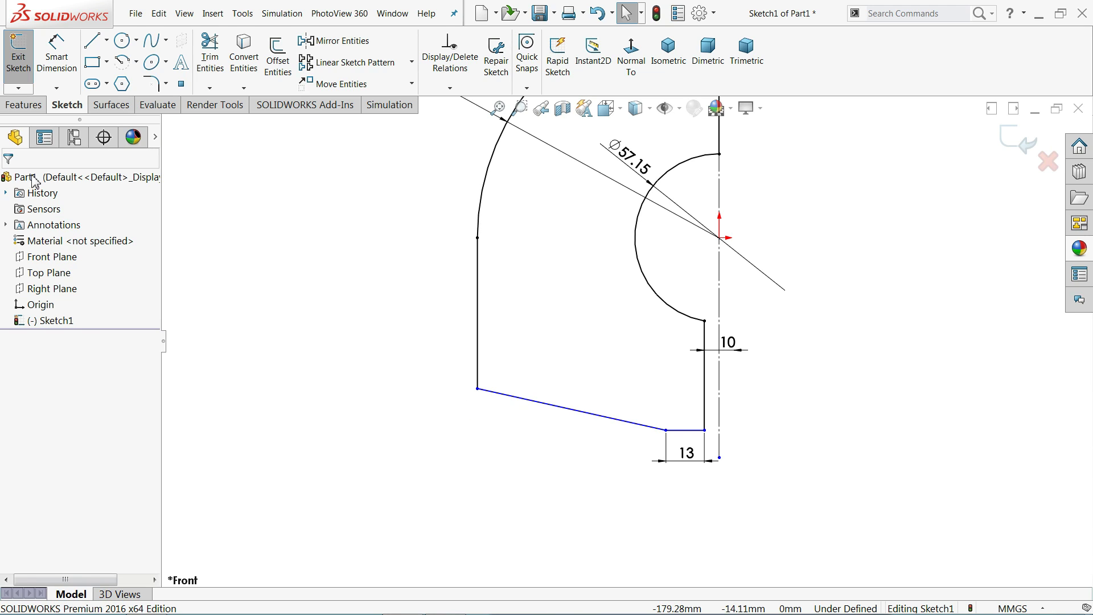
# Step: Give the slanted bottom edge a 30° angle dimension
pyautogui.click(56, 54)
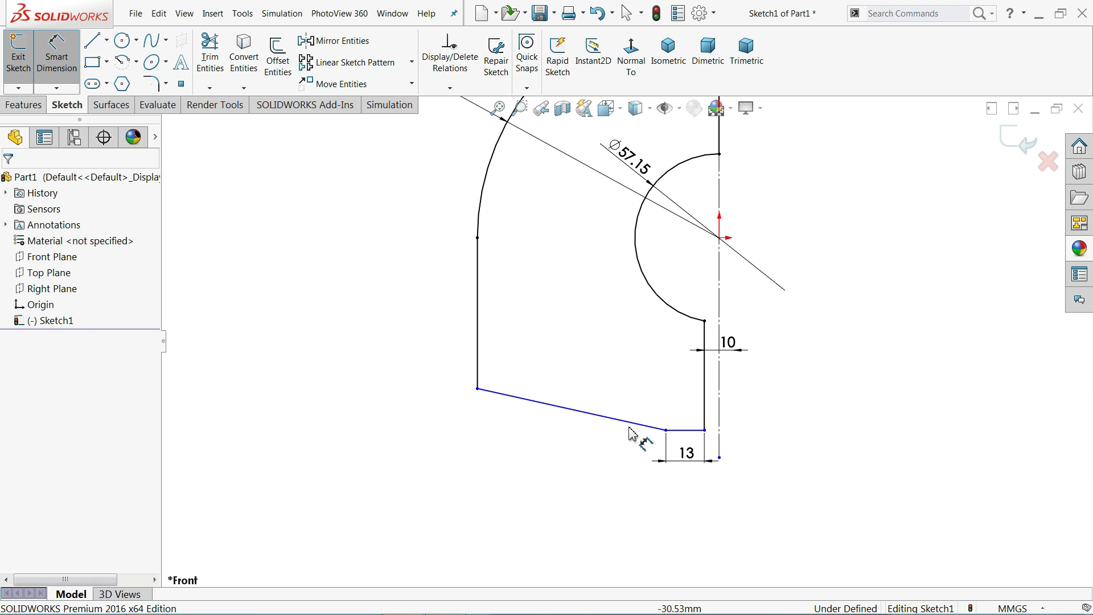
pyautogui.click(661, 428)
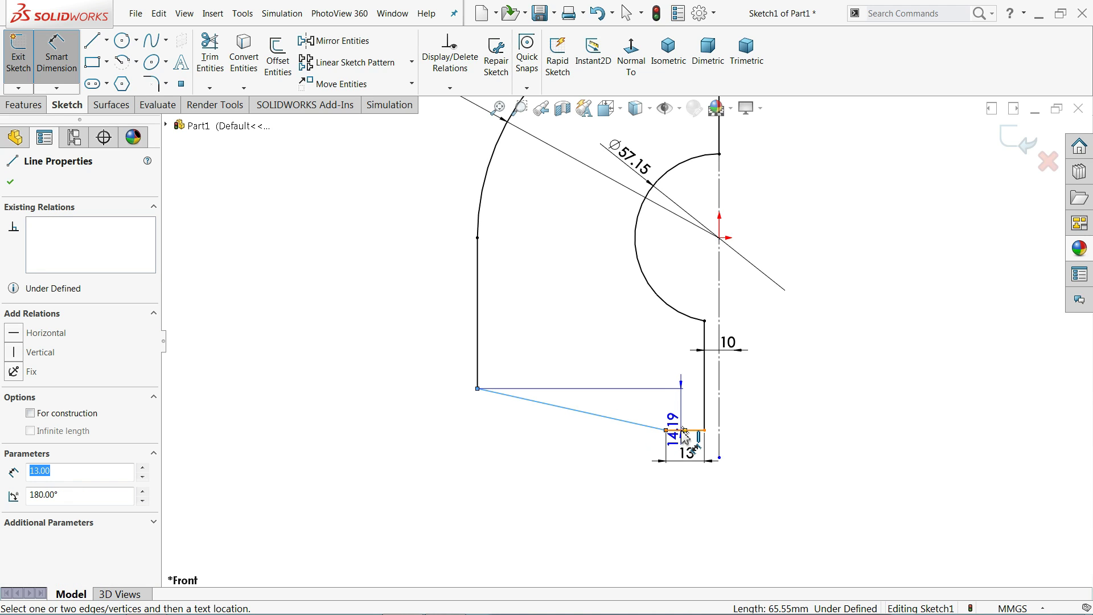
pyautogui.scroll(-2, 446, 428)
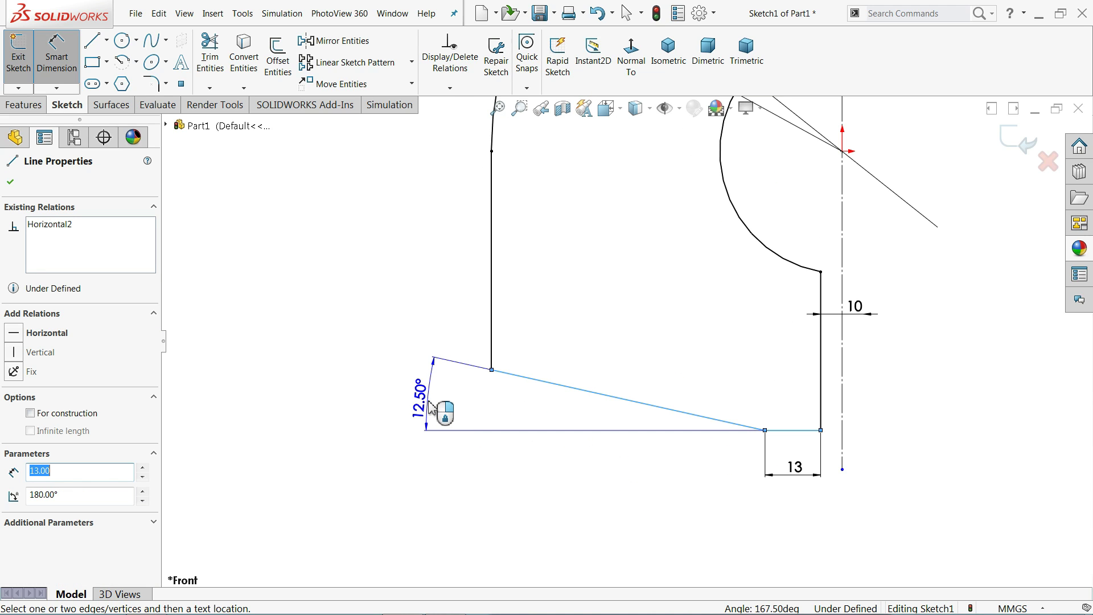
pyautogui.click(431, 409)
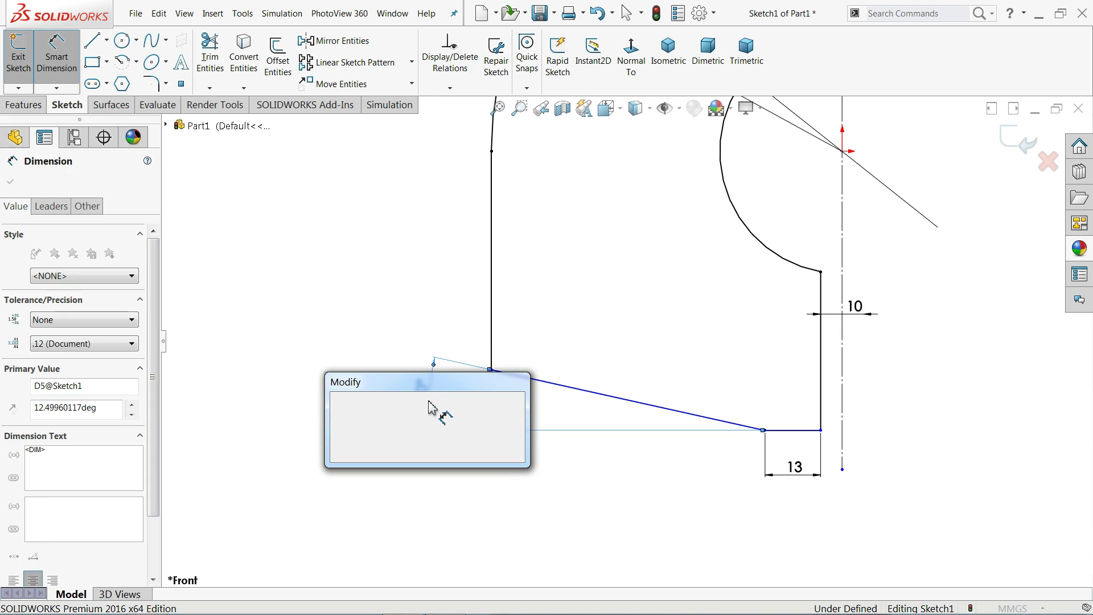
pyautogui.write('30')
pyautogui.click(342, 406)
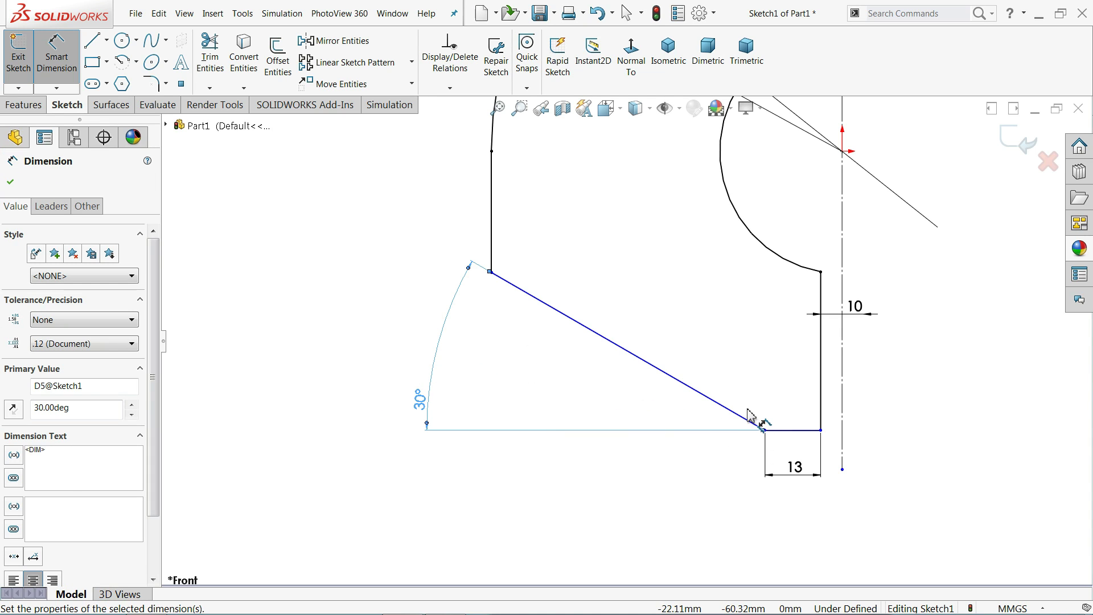
pyautogui.scroll(1, 760, 419)
pyautogui.scroll(1, 829, 348)
pyautogui.scroll(1, 829, 344)
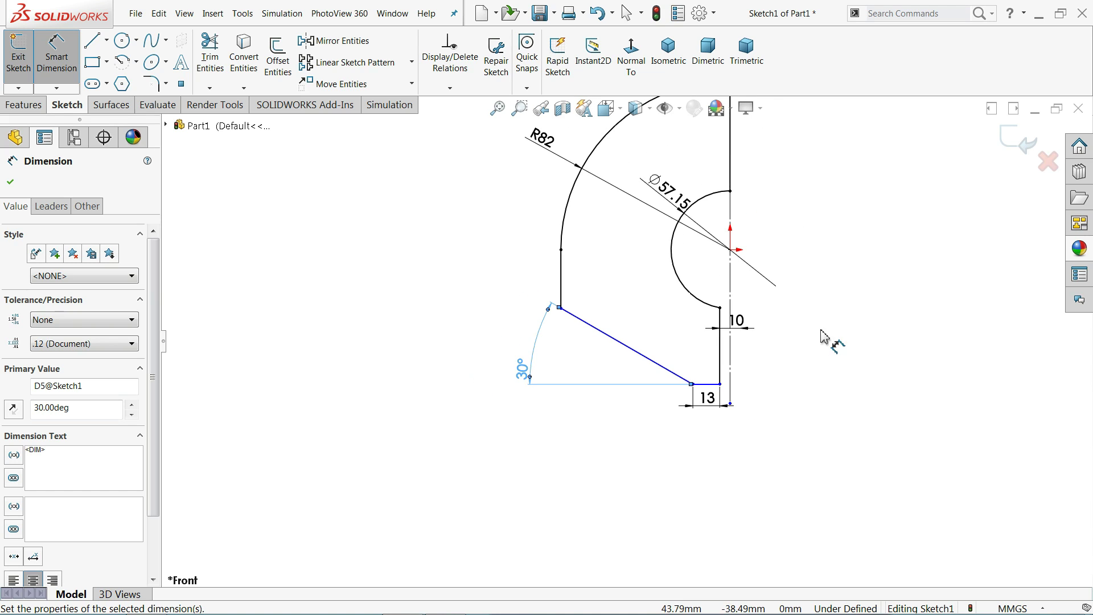
pyautogui.scroll(-1, 760, 210)
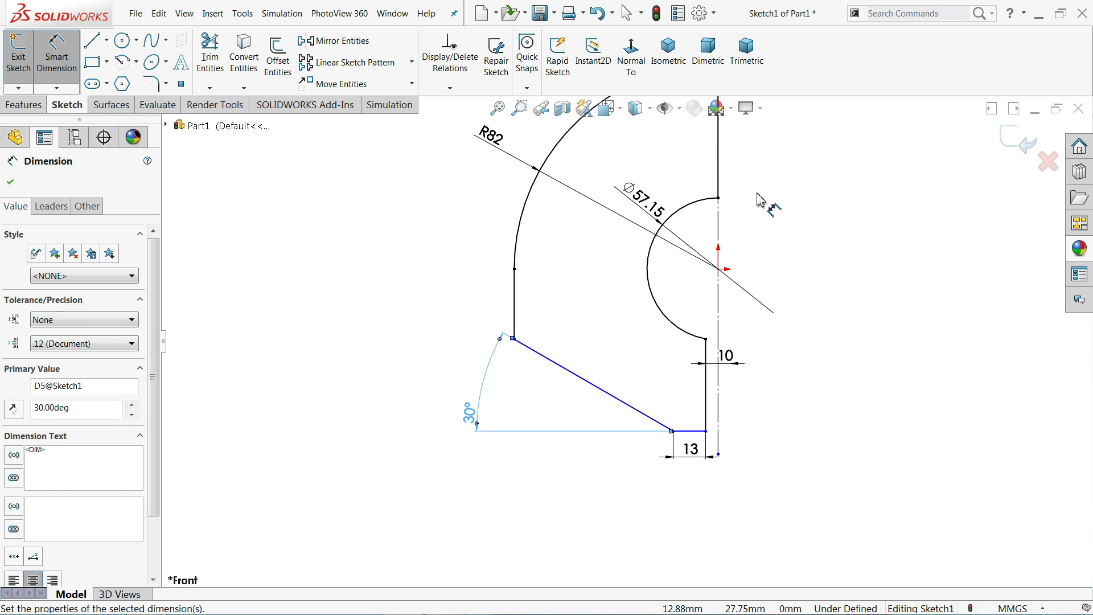
# Step: Dimension the bore centre to the bottom edge at 82 mm and exit the sketch
pyautogui.click(718, 269)
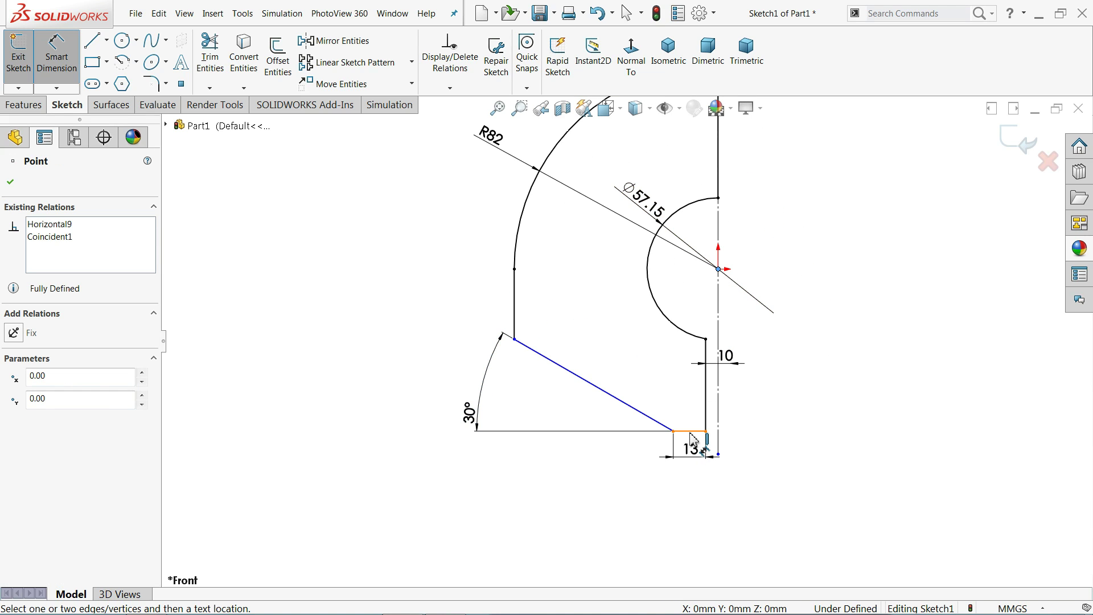
pyautogui.click(692, 431)
pyautogui.click(838, 333)
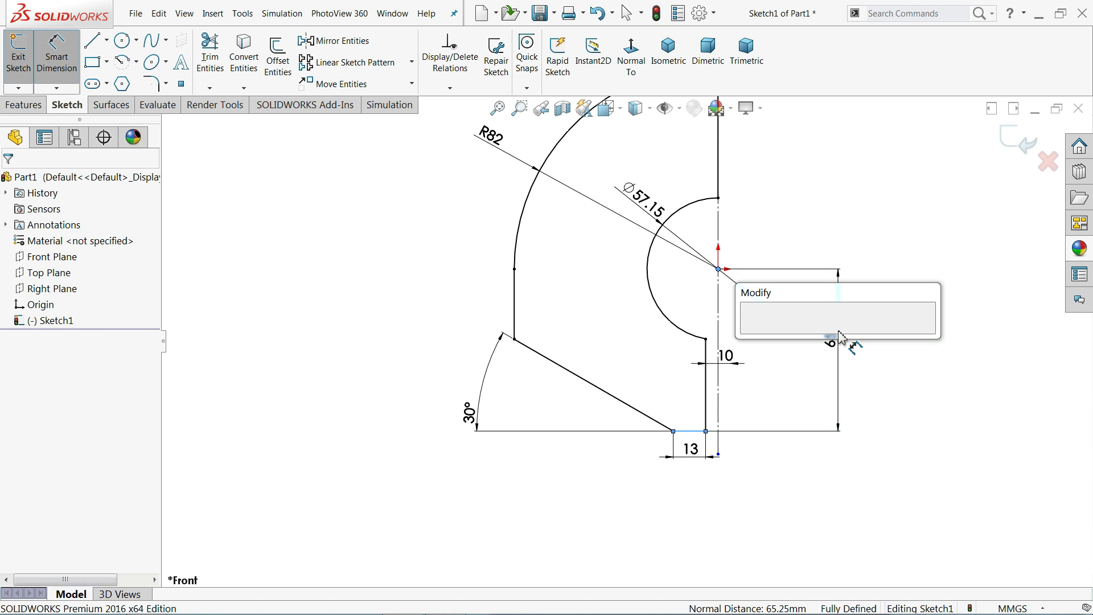
pyautogui.write('82')
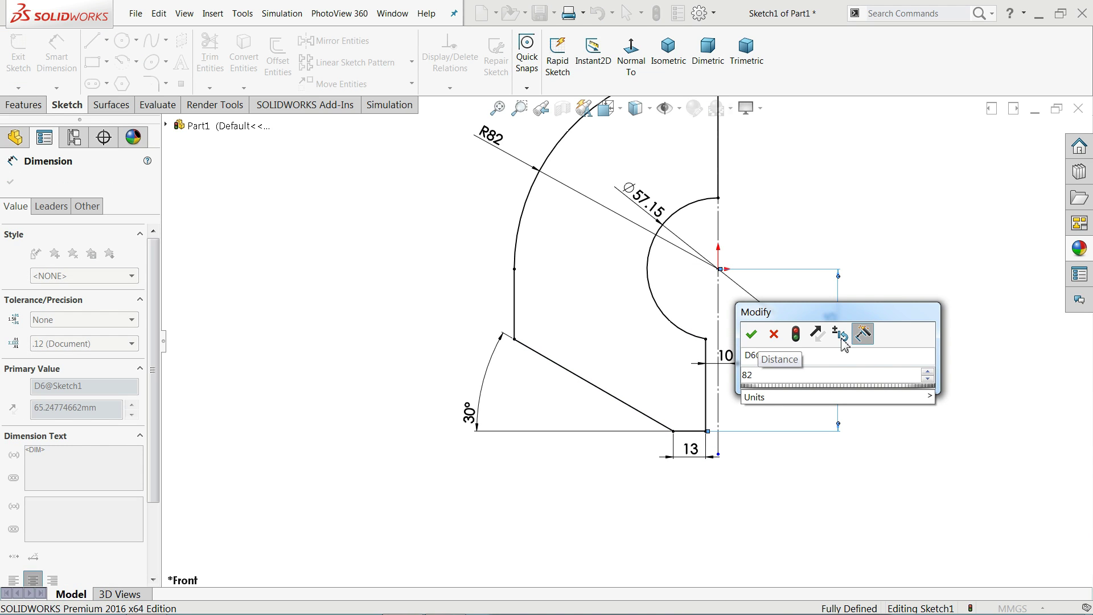
pyautogui.click(751, 335)
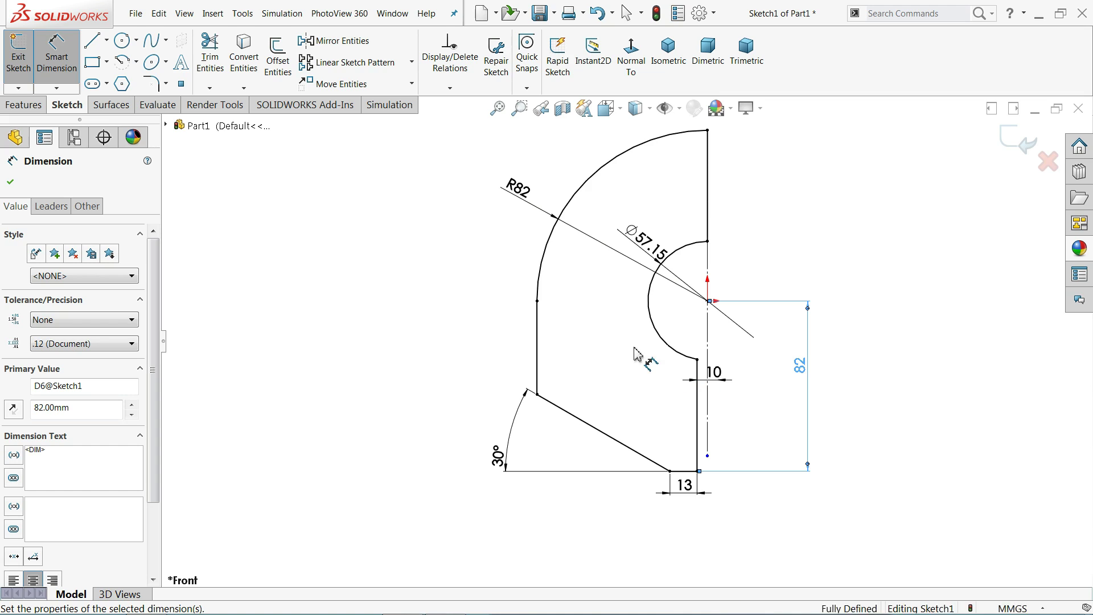
pyautogui.click(11, 184)
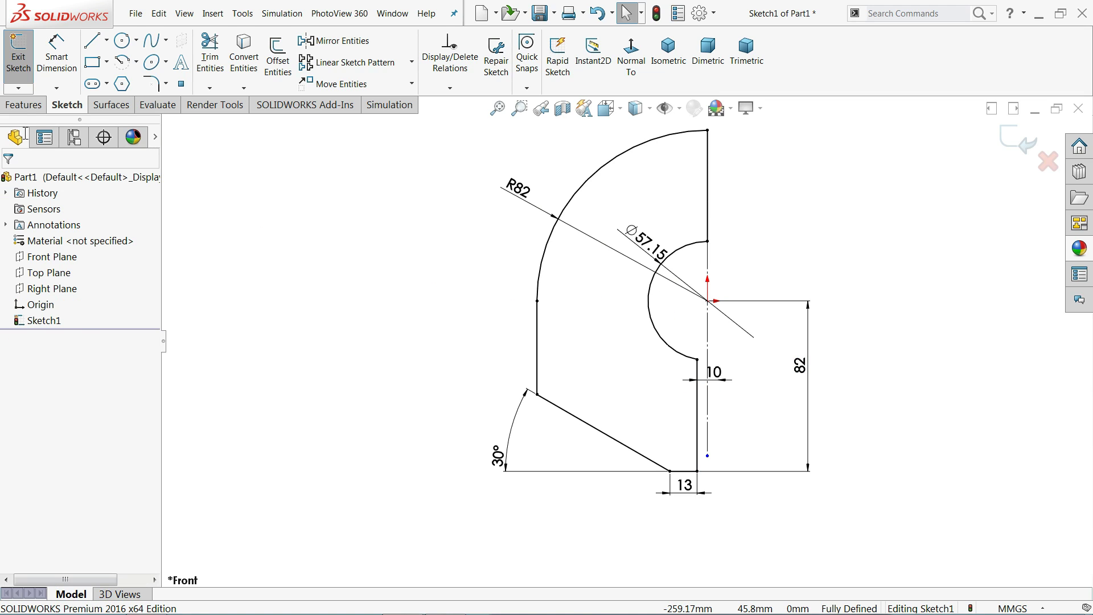
# Step: Create Boss-Extrude1: a 227 mm blind extrusion of the profile in the reversed direction
pyautogui.click(25, 105)
pyautogui.click(25, 63)
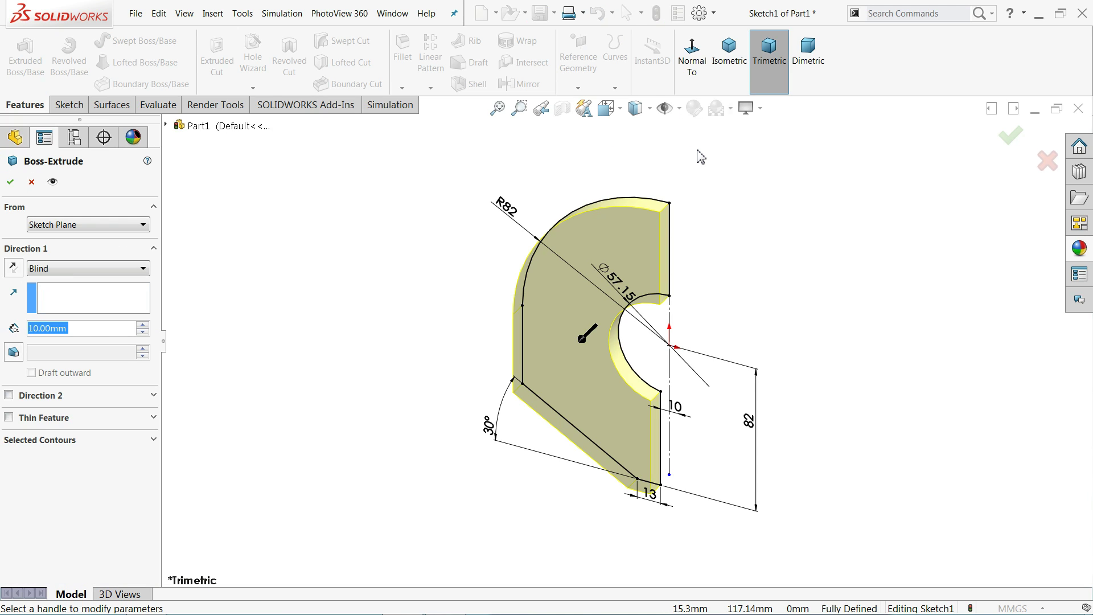
pyautogui.write('227')
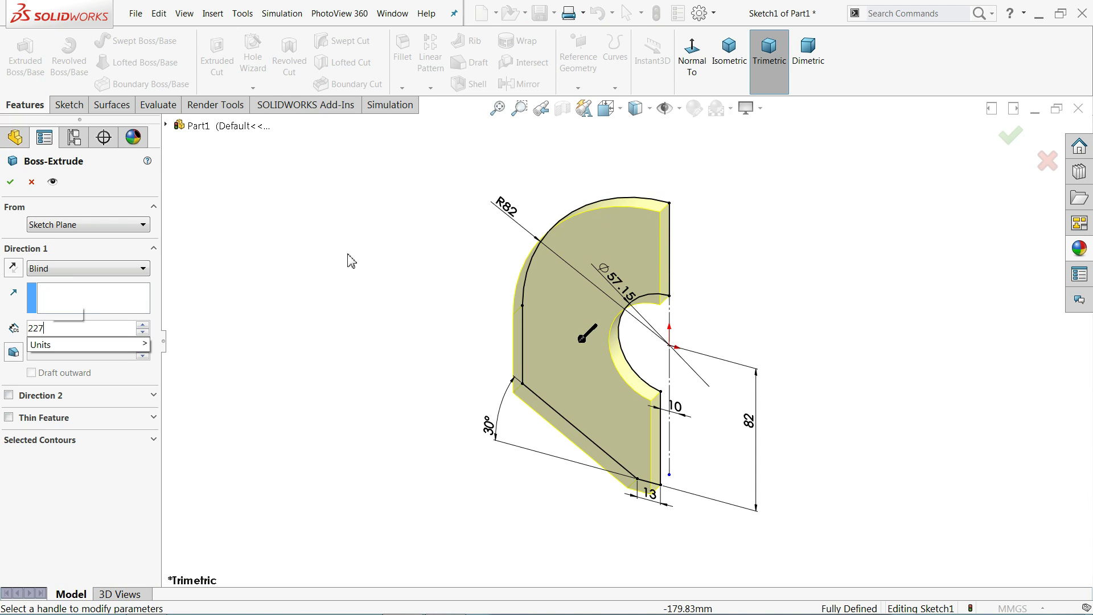
pyautogui.press('Return')
pyautogui.press('f')
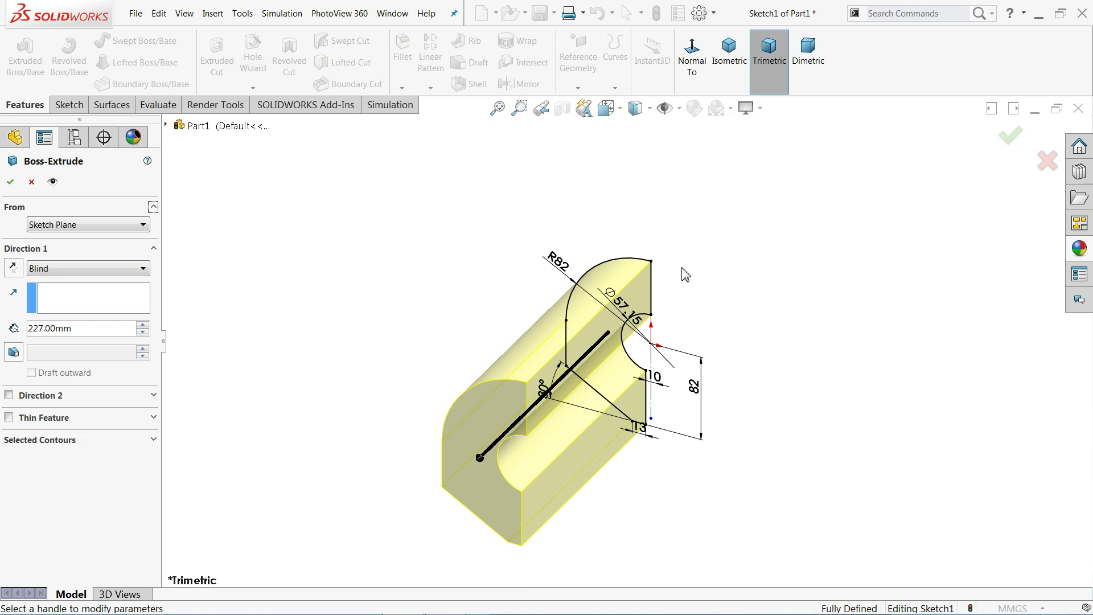
pyautogui.click(729, 51)
pyautogui.scroll(2, 679, 352)
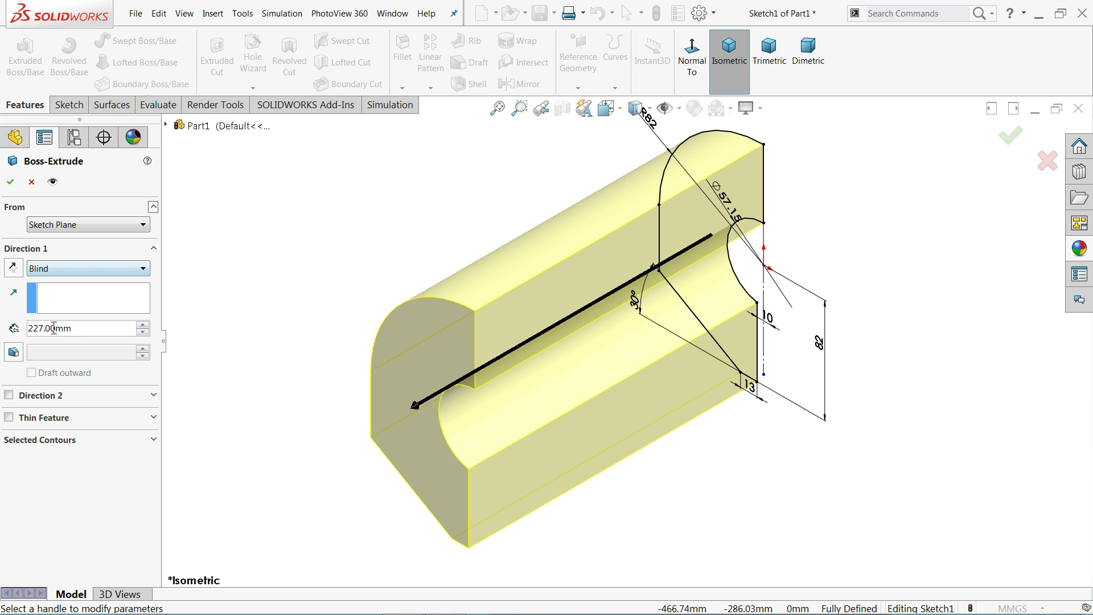
pyautogui.click(14, 266)
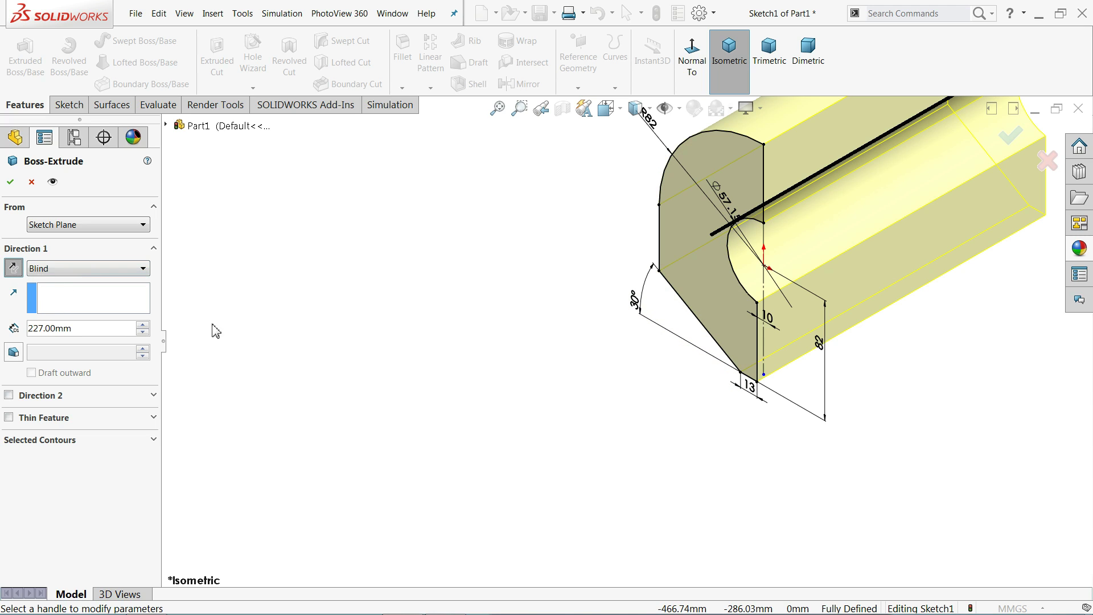
pyautogui.scroll(3, 796, 230)
pyautogui.scroll(-2, 796, 230)
pyautogui.scroll(-2, 796, 231)
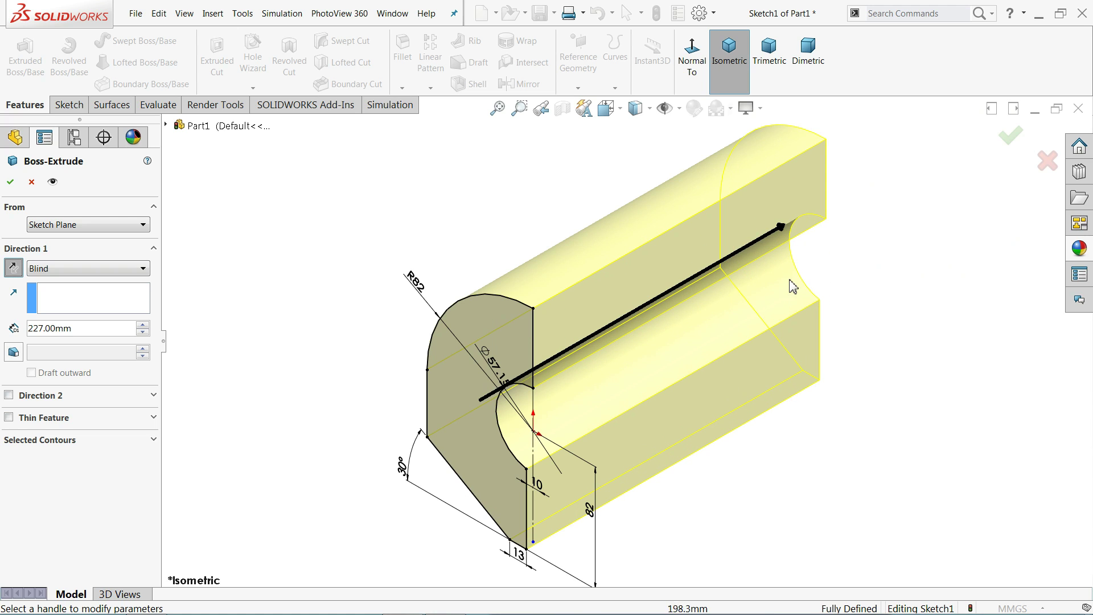
pyautogui.click(11, 182)
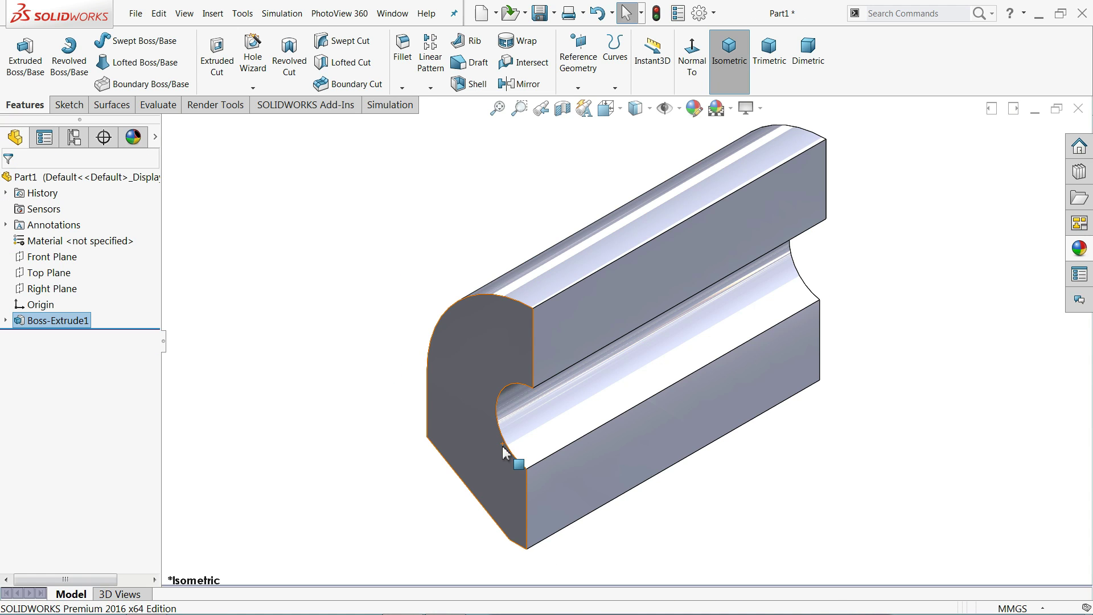
# Step: Sketch an 88.90 mm diameter circle at the origin on the part's front face
pyautogui.click(491, 443)
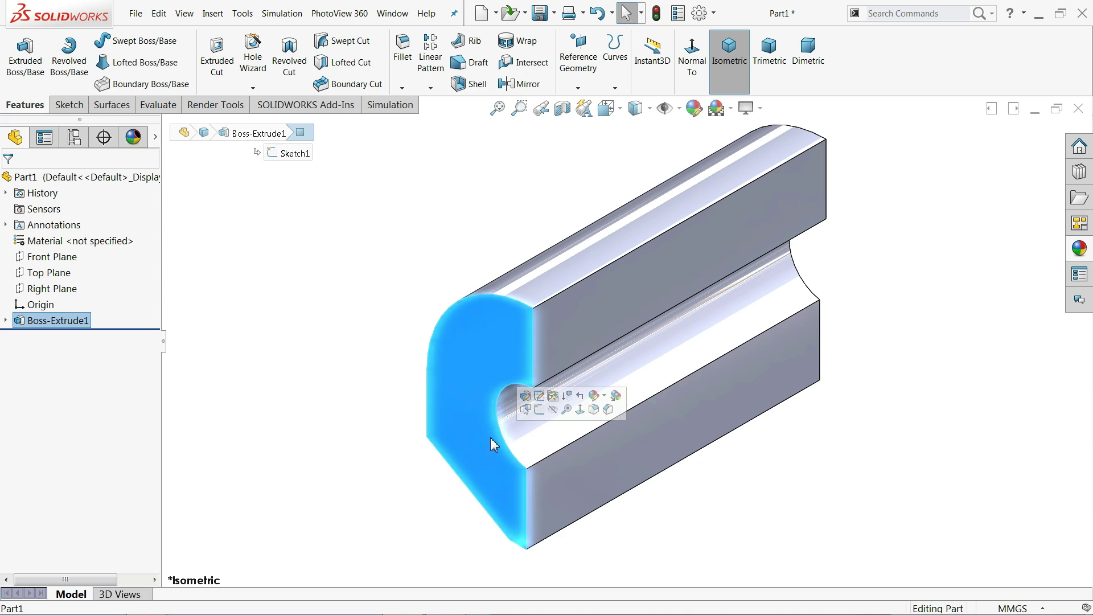
pyautogui.click(539, 410)
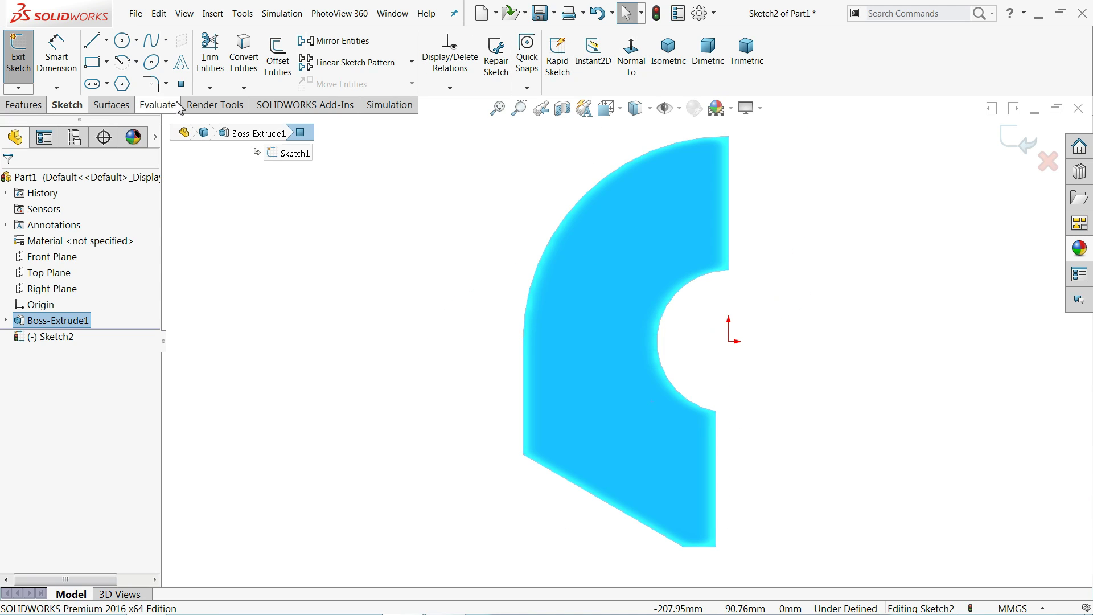
pyautogui.click(121, 39)
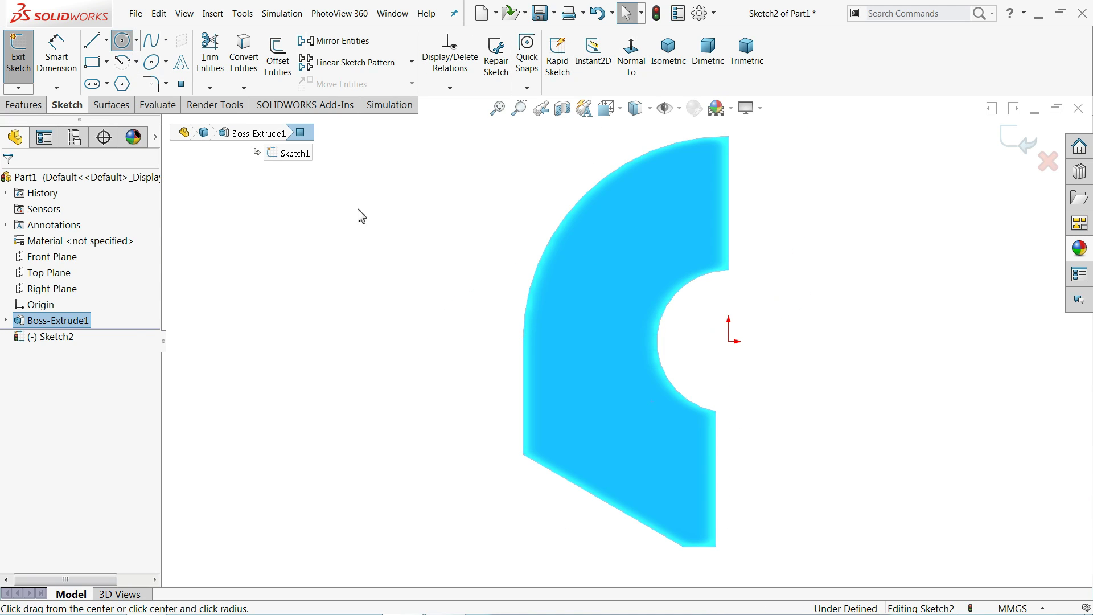
pyautogui.click(729, 342)
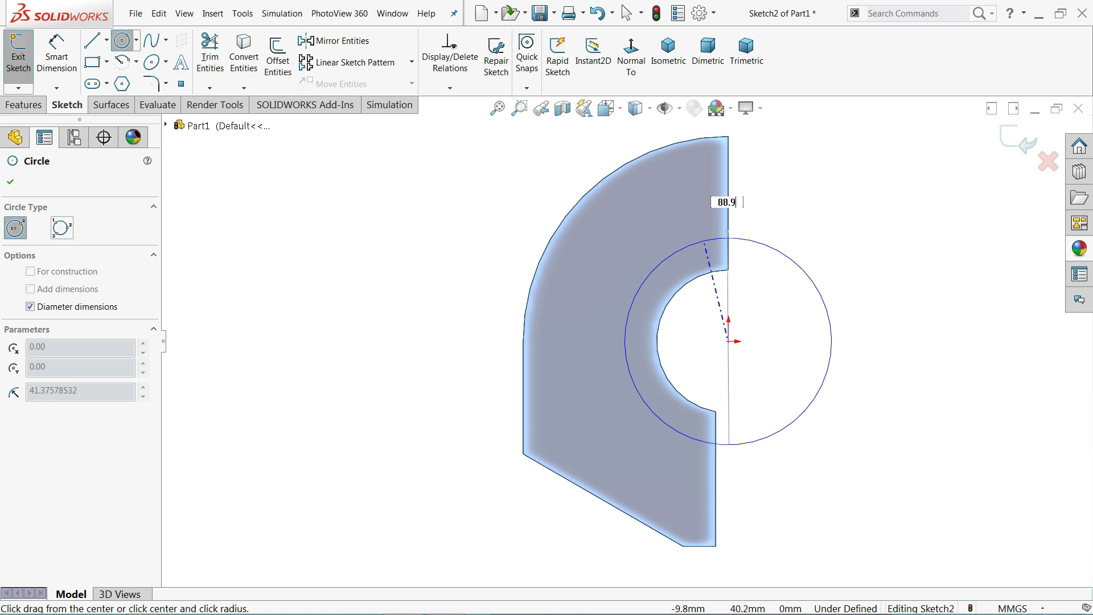
pyautogui.press('Return')
pyautogui.click(11, 182)
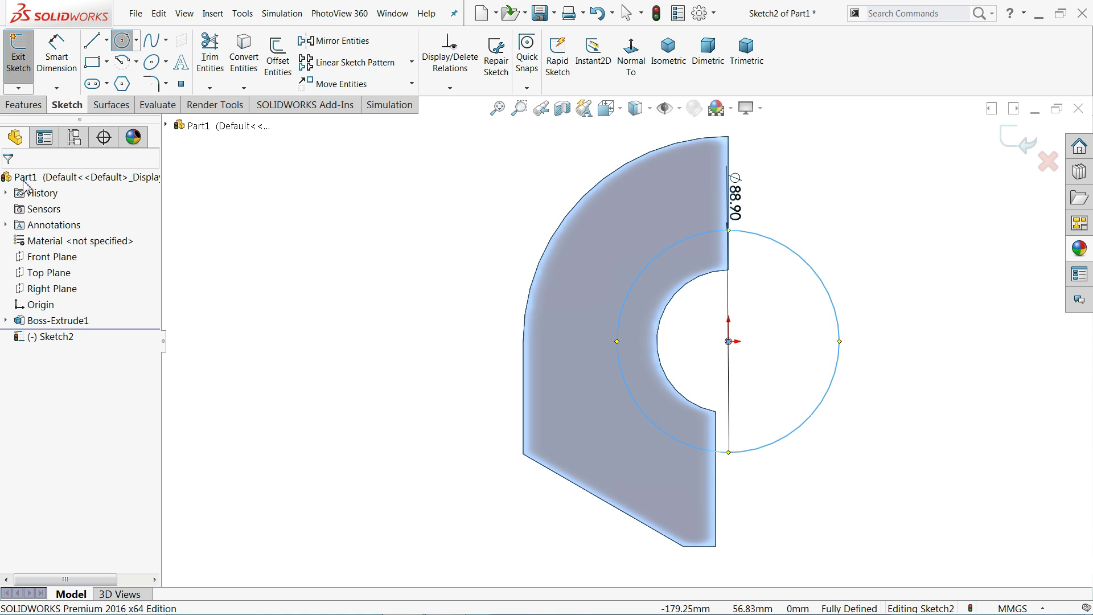
pyautogui.click(668, 51)
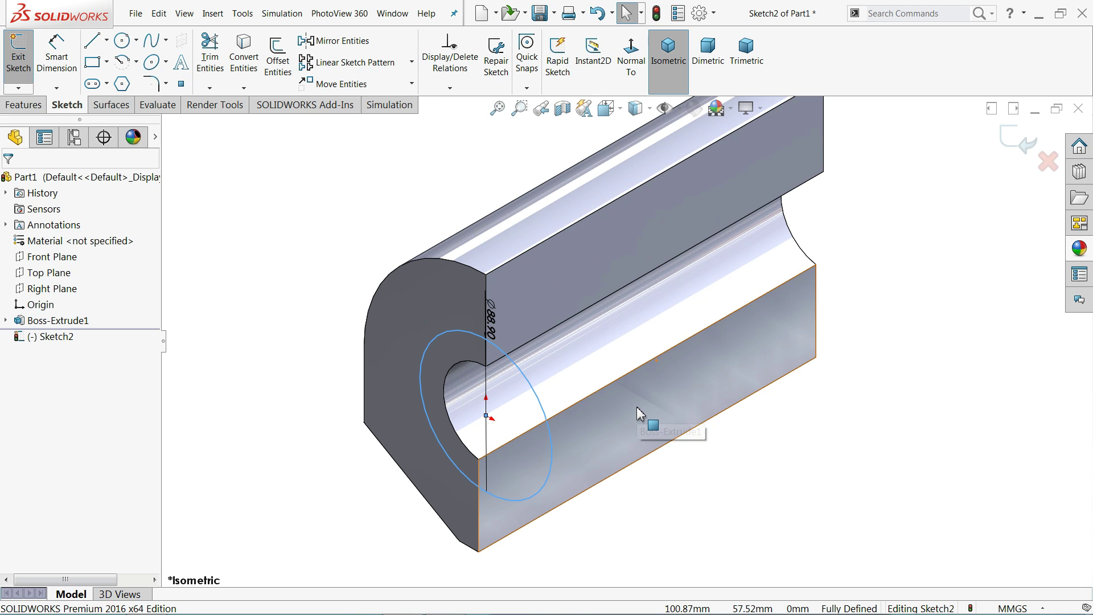
# Step: Cut the circle 78 mm blind into the part as Cut-Extrude1
pyautogui.click(41, 104)
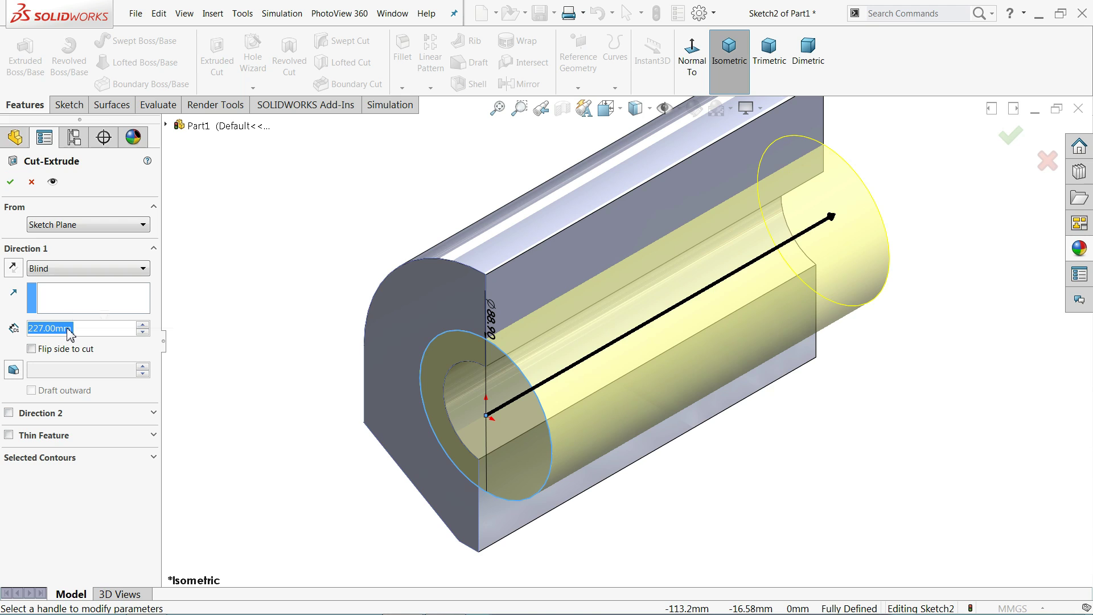
pyautogui.write('78')
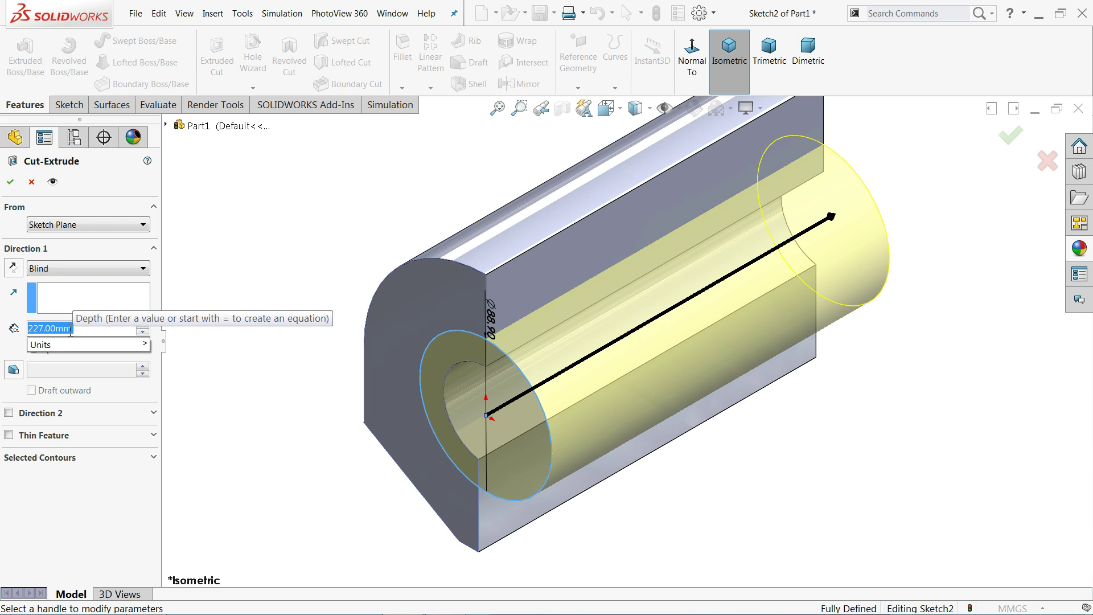
pyautogui.press('Return')
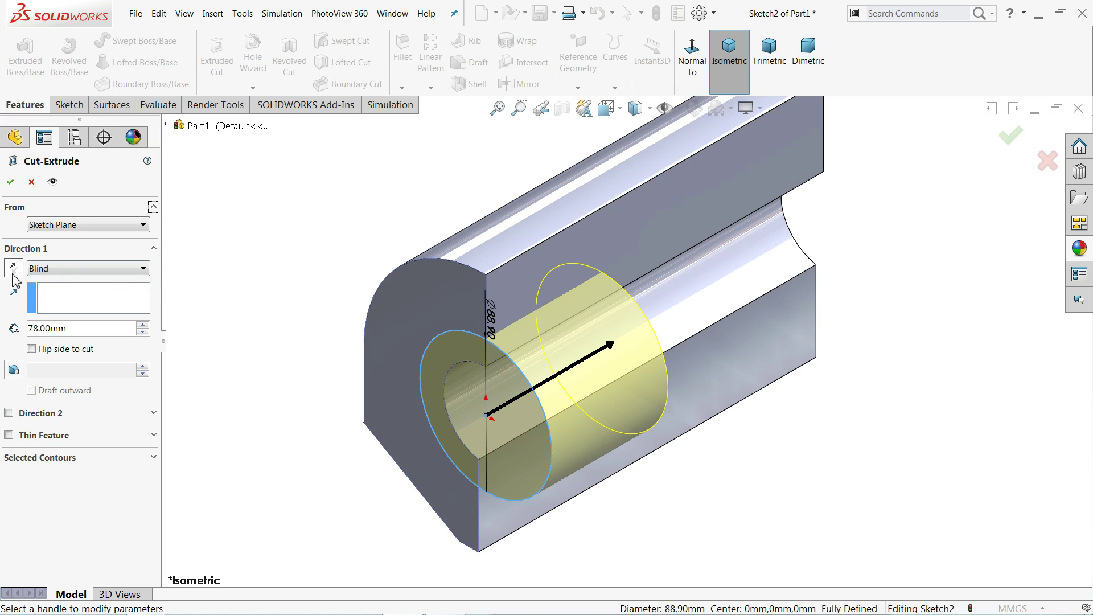
pyautogui.scroll(-1, 543, 440)
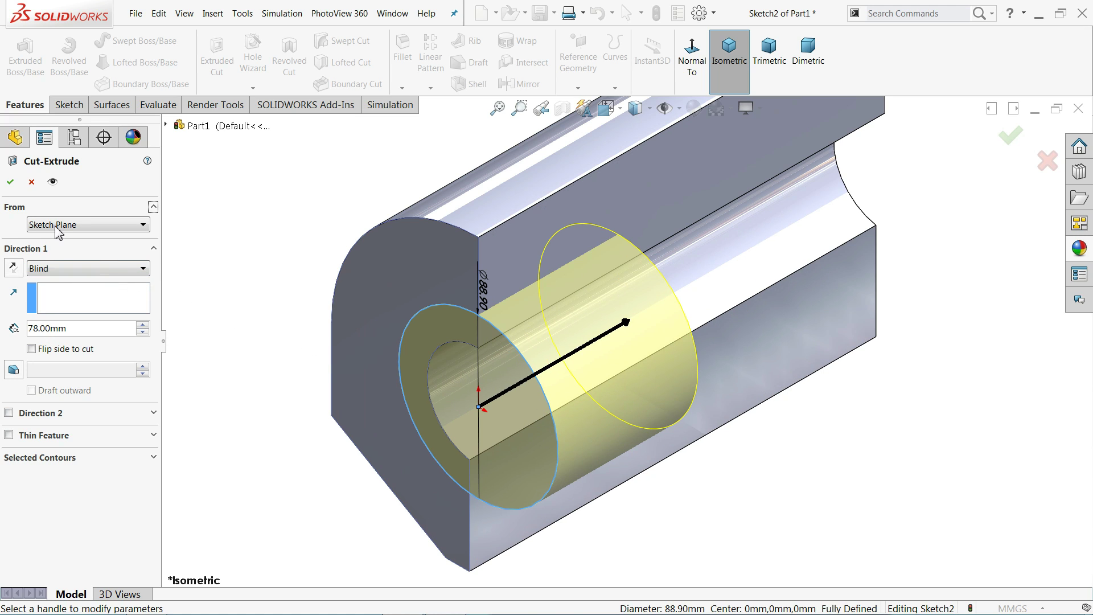
pyautogui.click(11, 183)
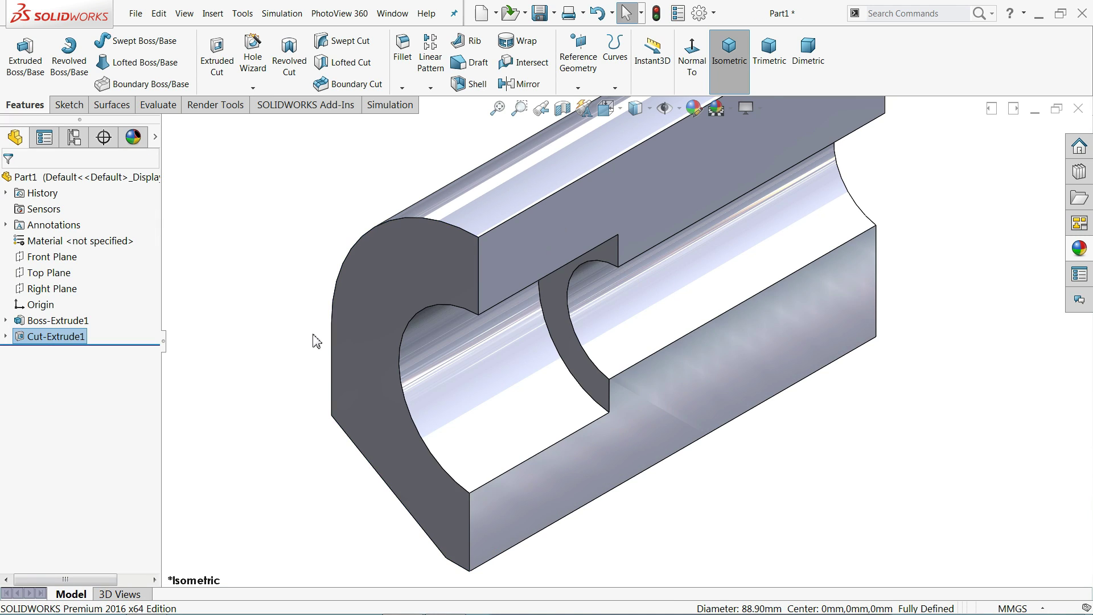
# Step: Review the Exercise 100 drawing's 114-long slot with its 22 and 26 dimensions
pyautogui.press('f')
pyautogui.hotkey('alt', 'Tab')
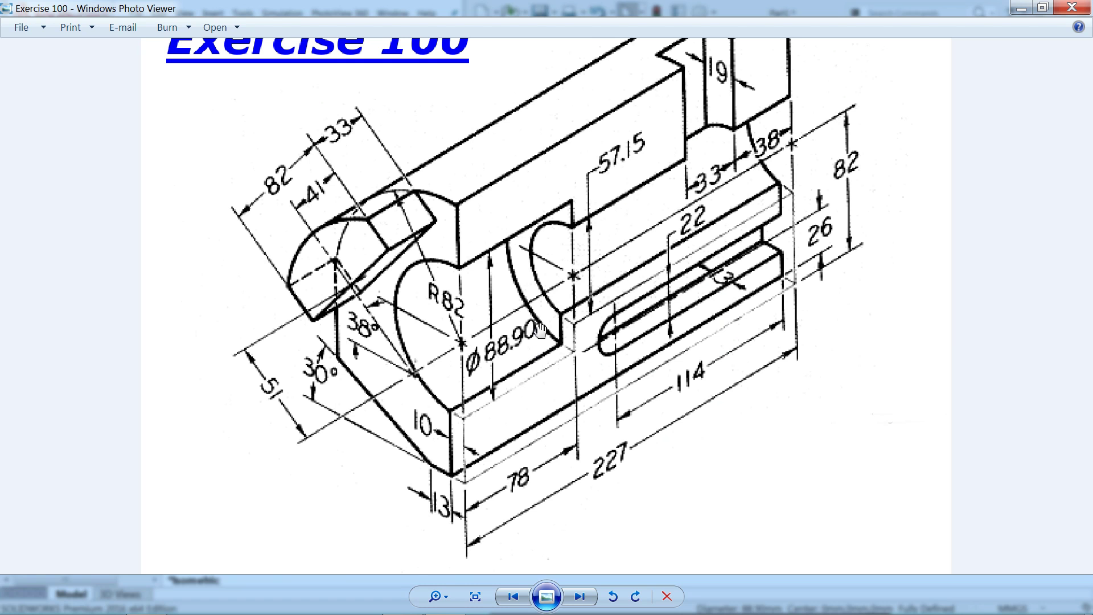
pyautogui.moveTo(613, 285); pyautogui.dragTo(600, 313)
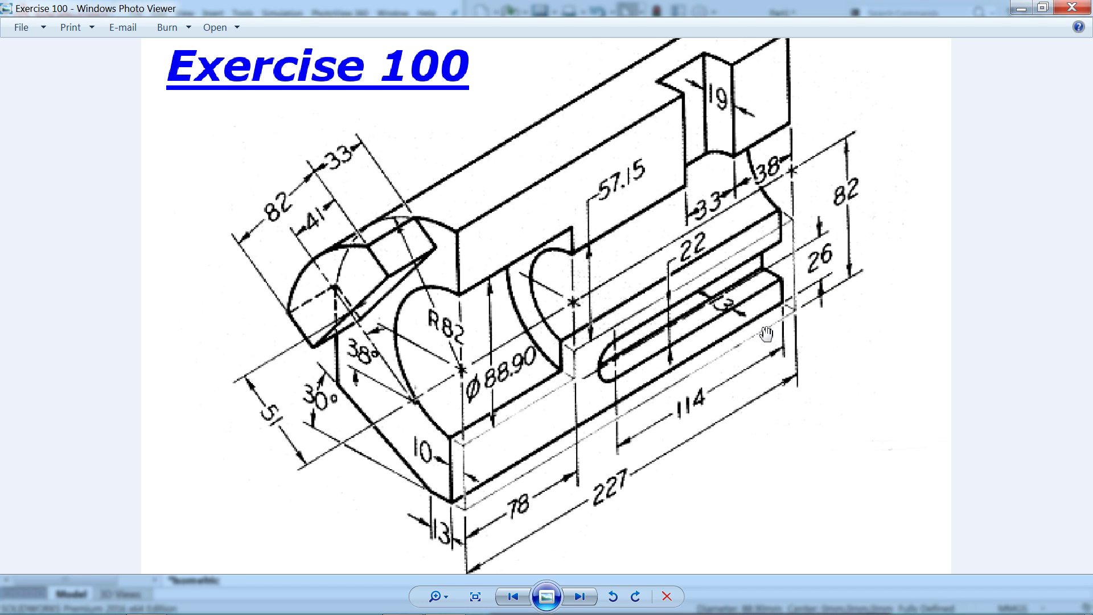
pyautogui.scroll(2, 724, 310)
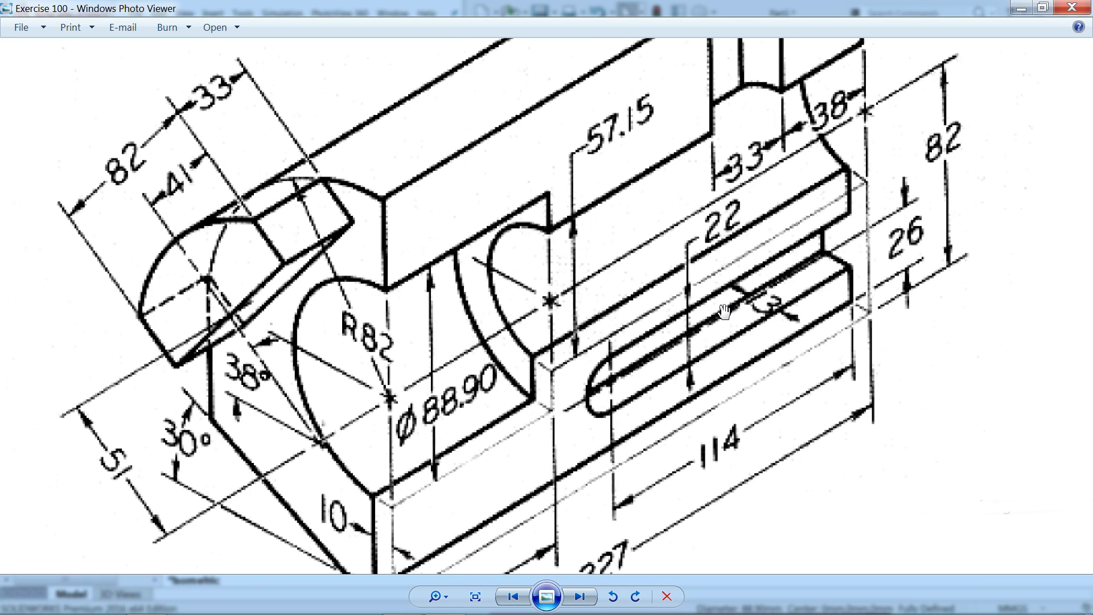
pyautogui.scroll(-2, 773, 315)
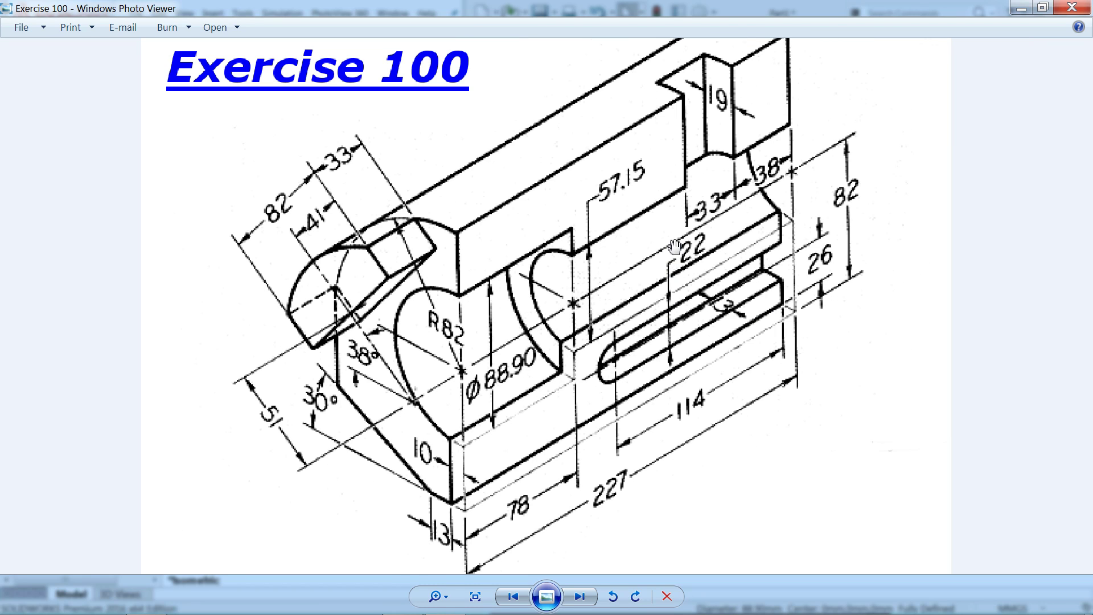
# Step: Sketch a straight slot on the part's long lower face, ending at the right edge
pyautogui.click(1016, 12)
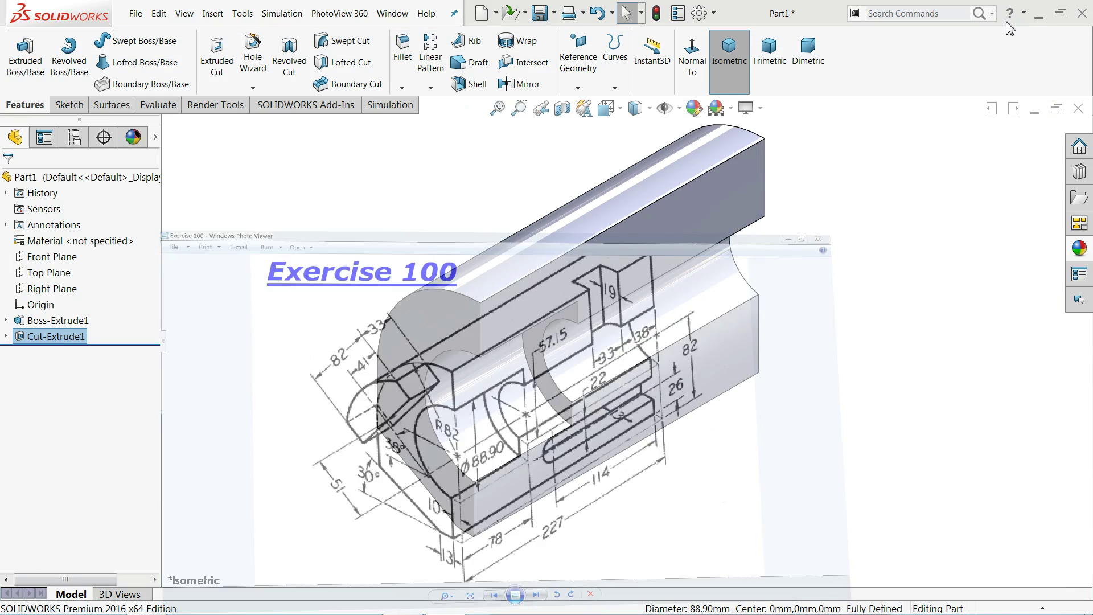
pyautogui.click(698, 368)
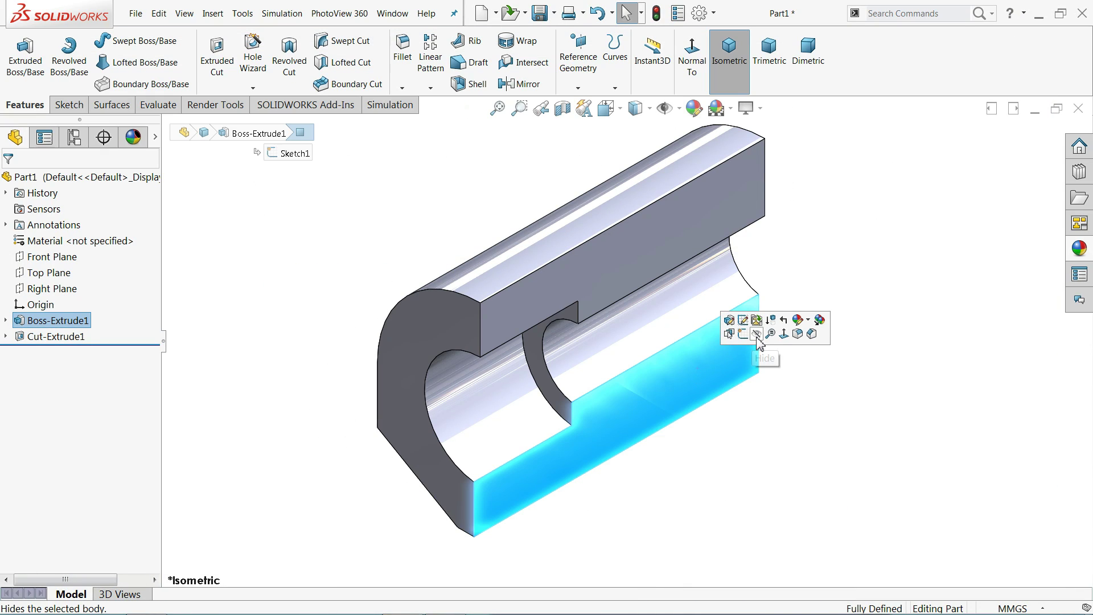
pyautogui.click(742, 334)
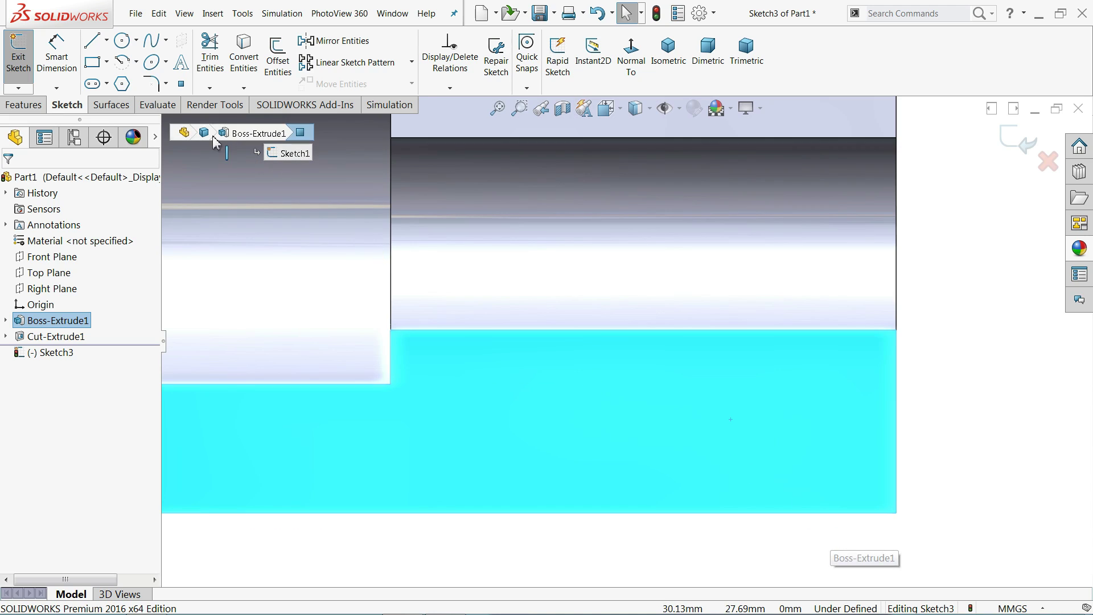
pyautogui.click(107, 85)
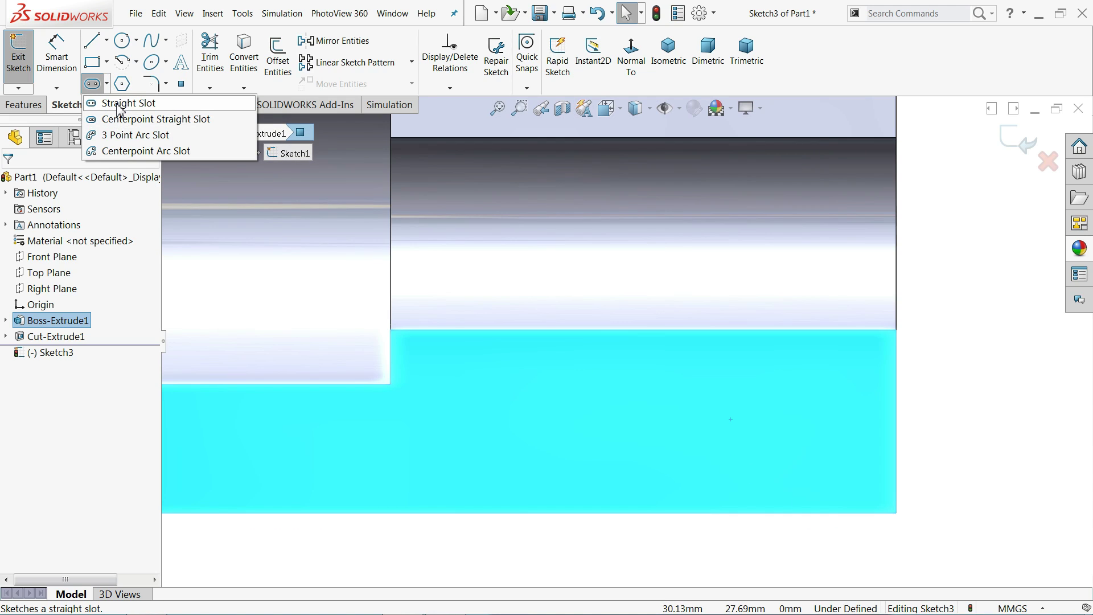
pyautogui.click(121, 103)
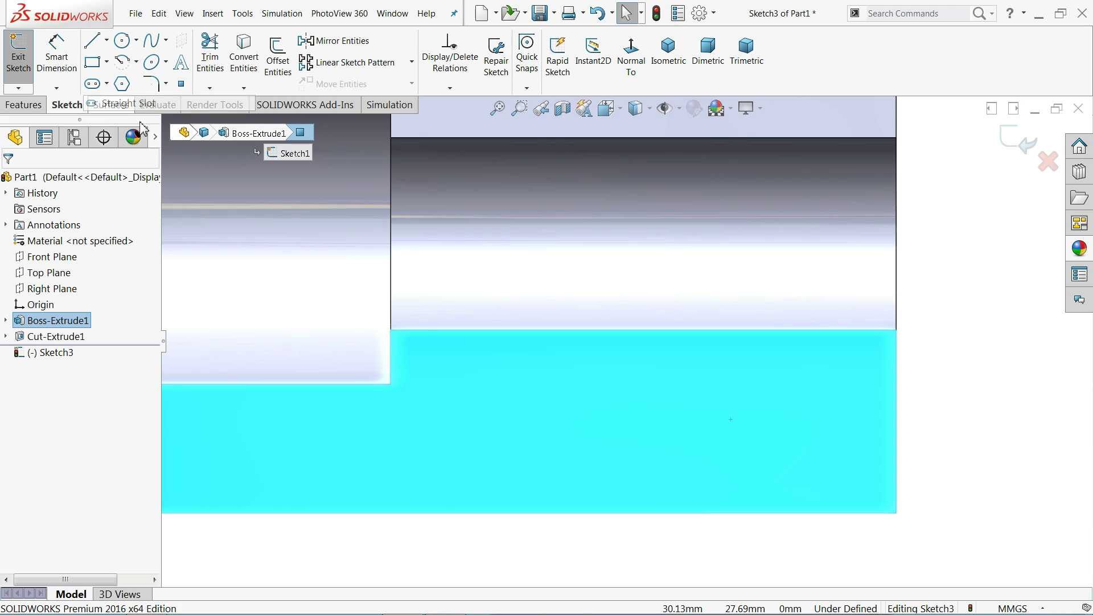
pyautogui.click(589, 438)
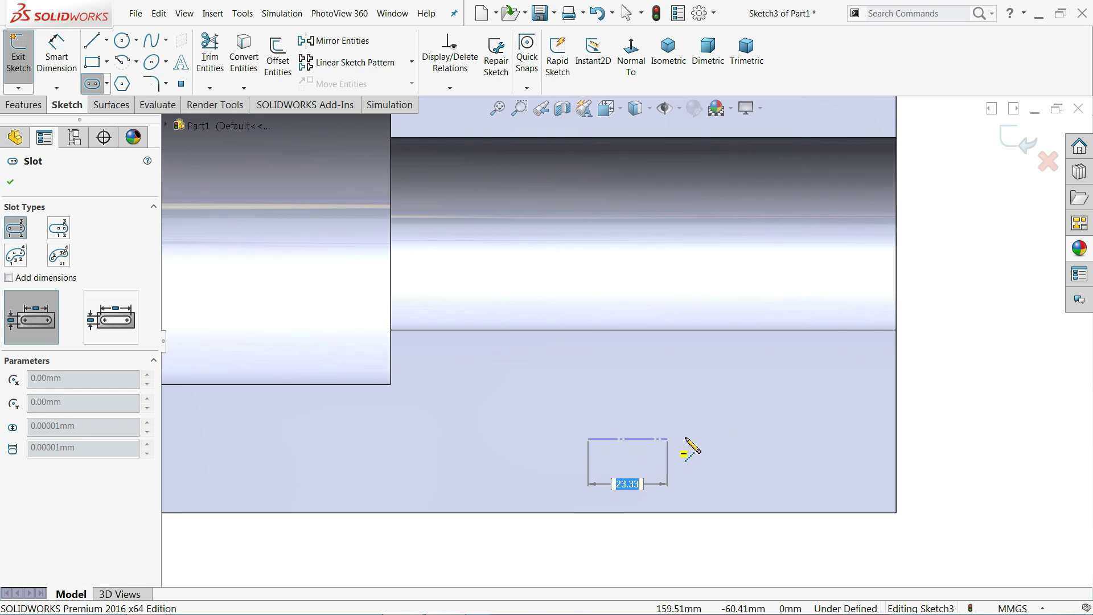
pyautogui.click(897, 438)
pyautogui.click(909, 391)
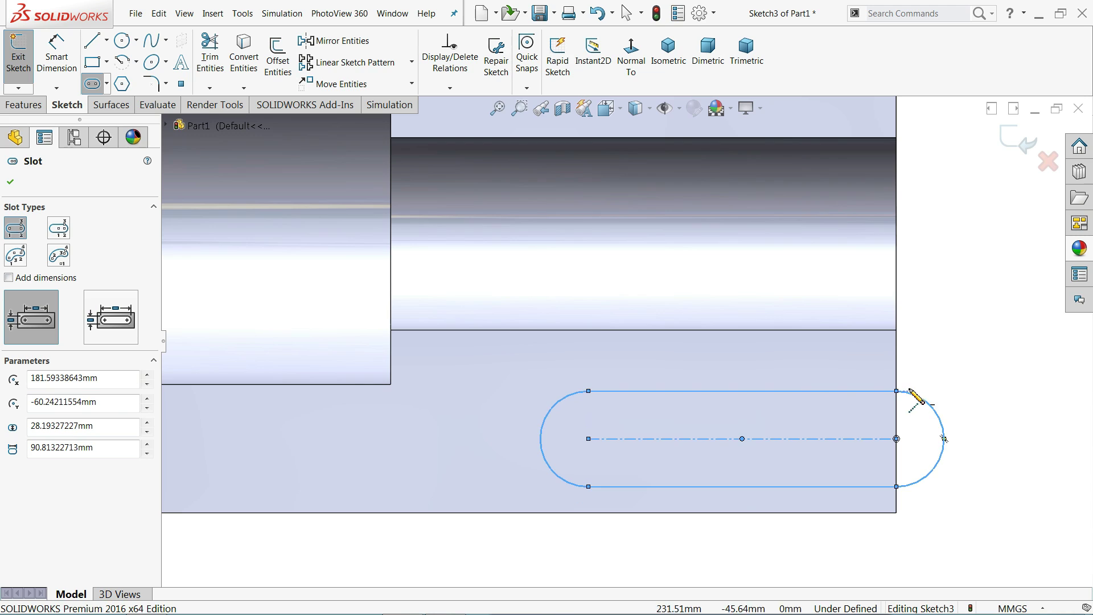
pyautogui.rightClick(922, 236)
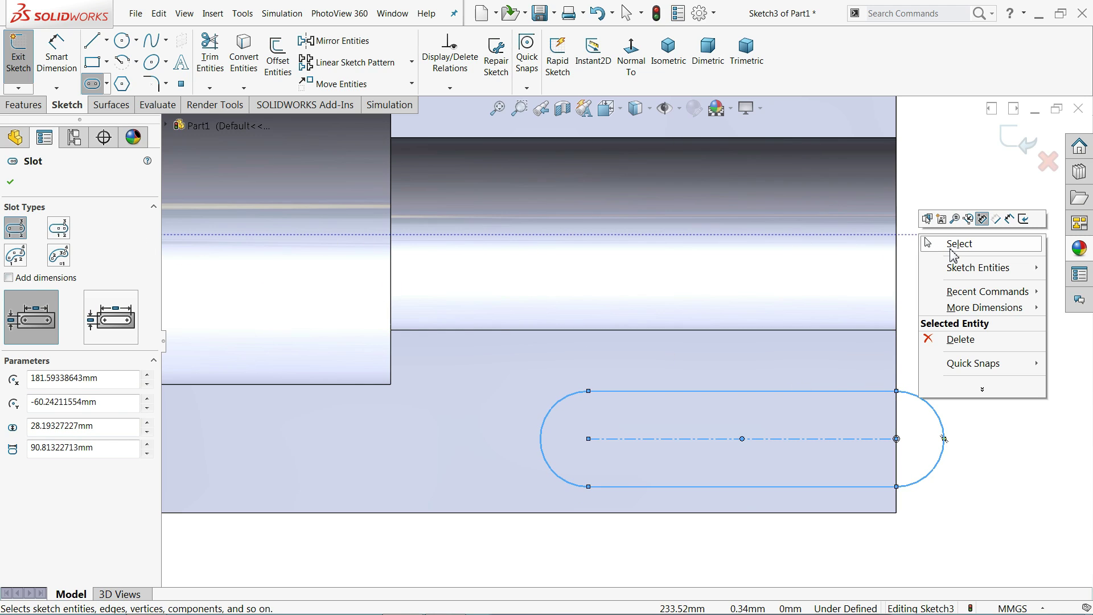
pyautogui.click(959, 245)
# Step: Dimension the slot length to 114
pyautogui.click(808, 439)
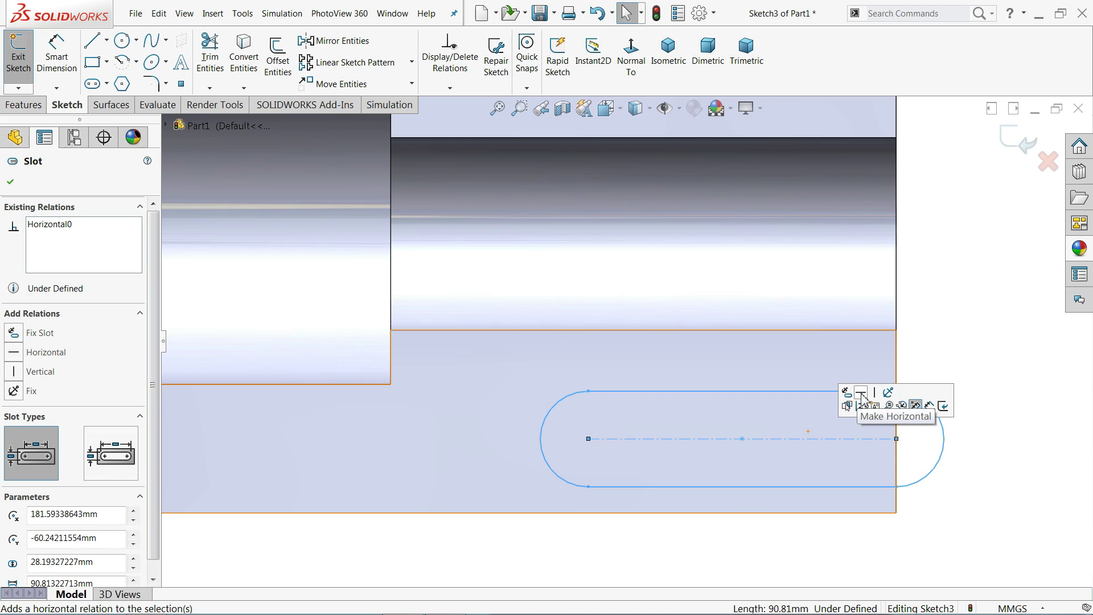
pyautogui.click(951, 297)
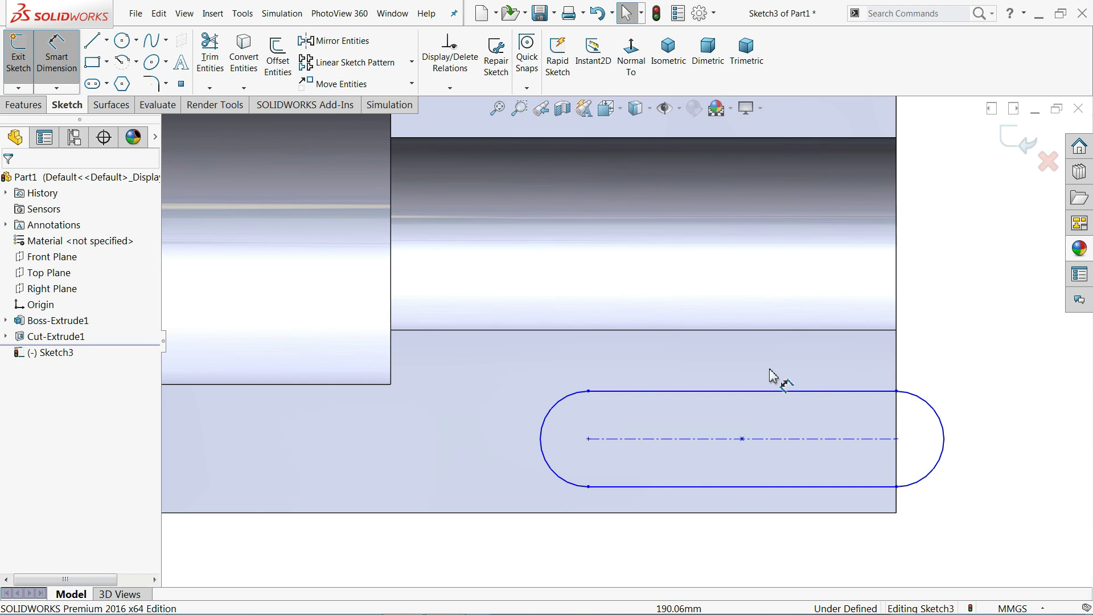
pyautogui.scroll(2, 772, 375)
pyautogui.scroll(-2, 761, 421)
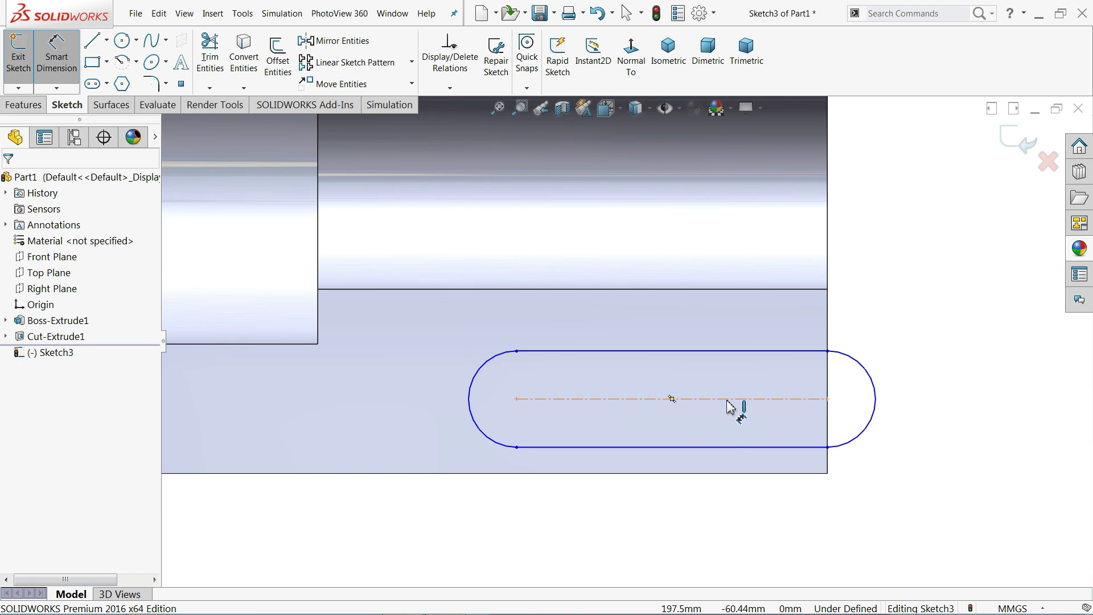
pyautogui.click(728, 399)
pyautogui.click(692, 507)
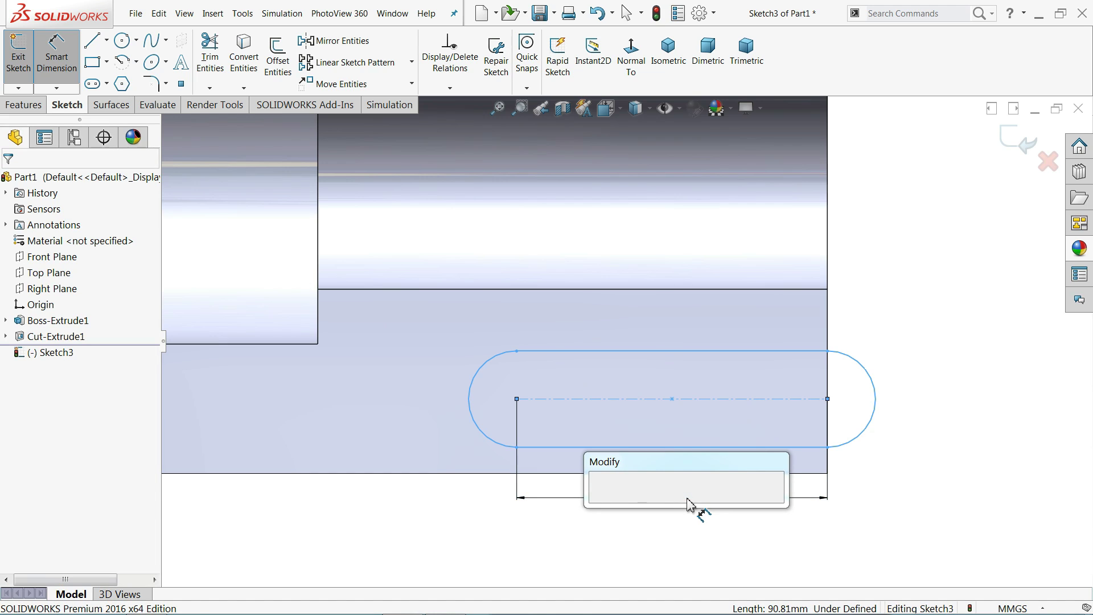
pyautogui.click(597, 500)
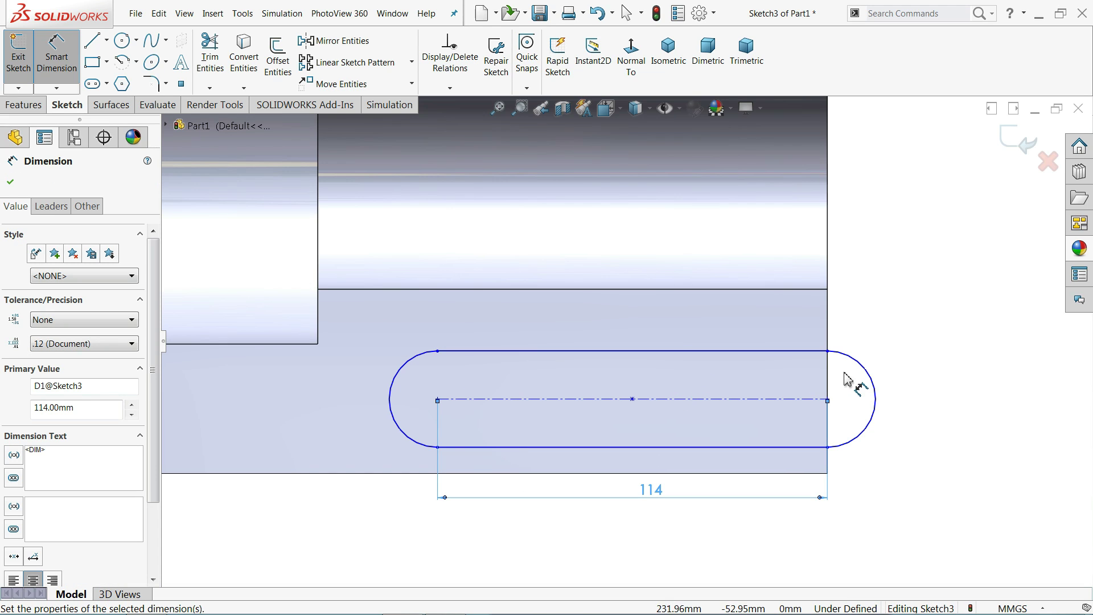
# Step: Set the slot width to 22 and its offset from the bottom edge to 26
pyautogui.click(808, 448)
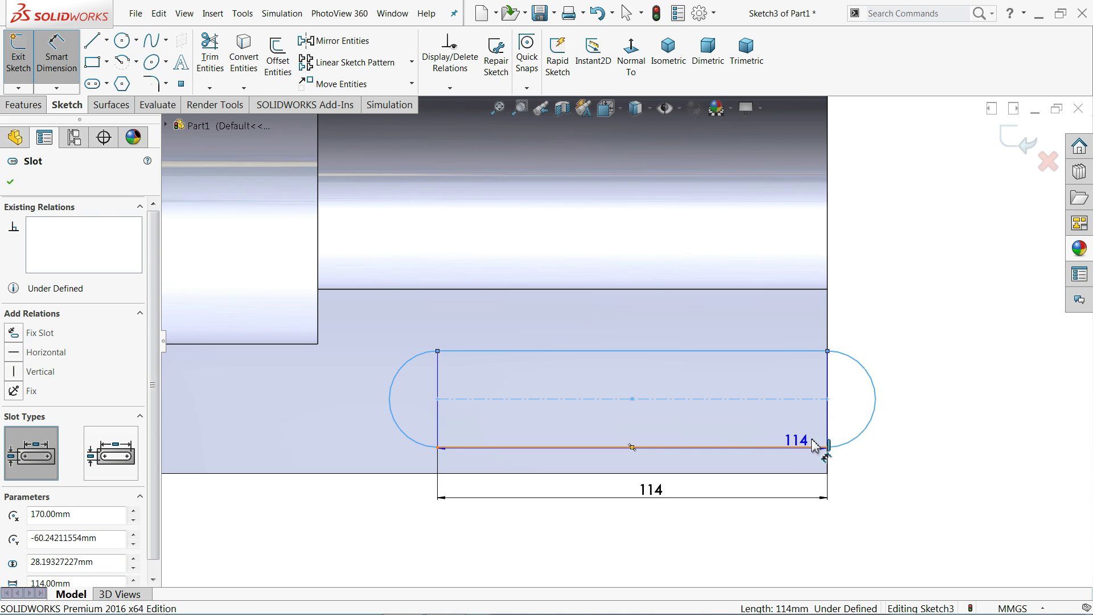
pyautogui.click(823, 350)
pyautogui.click(930, 414)
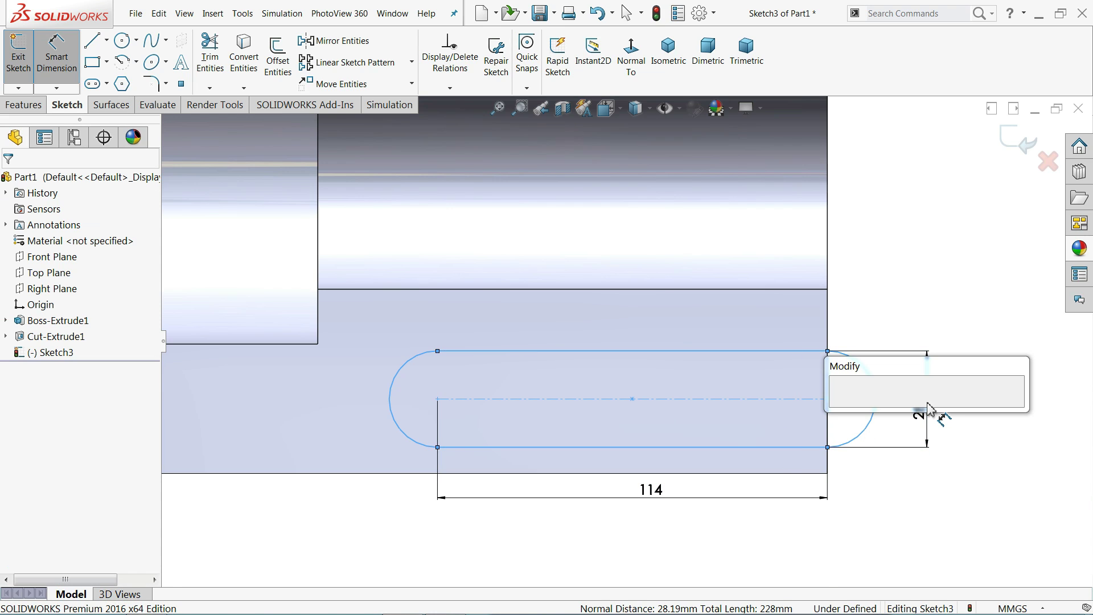
pyautogui.press('Return')
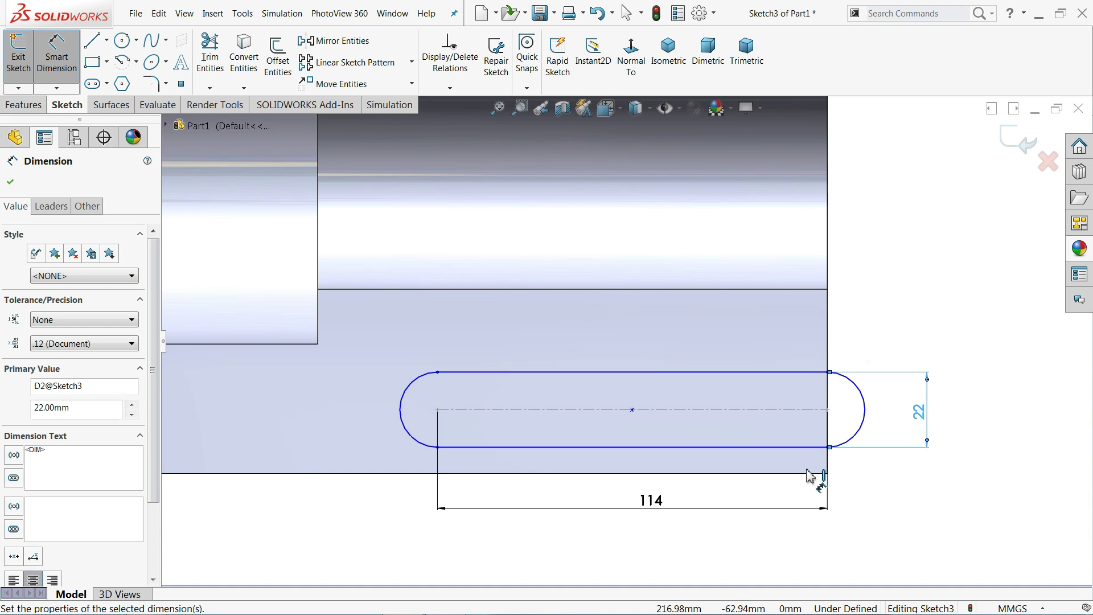
pyautogui.click(808, 481)
pyautogui.click(806, 476)
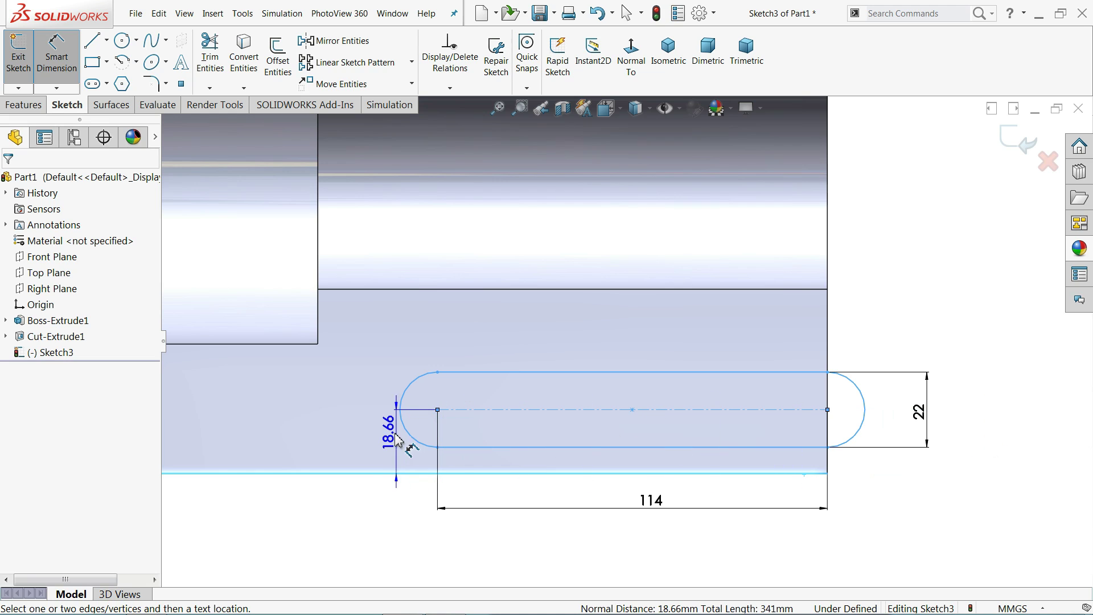
pyautogui.click(367, 439)
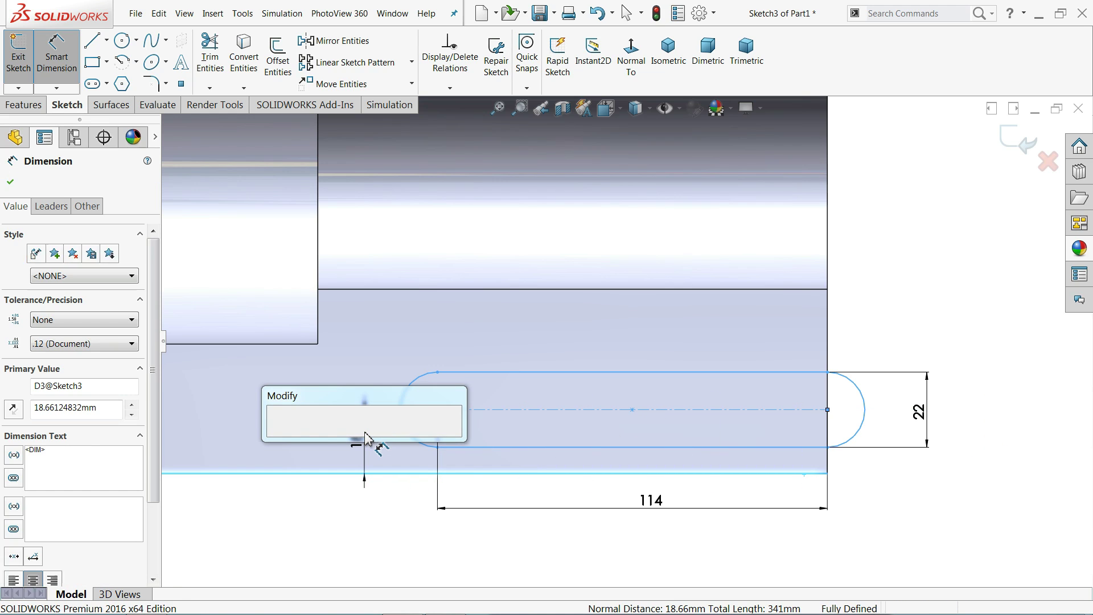
pyautogui.write('26')
pyautogui.click(278, 437)
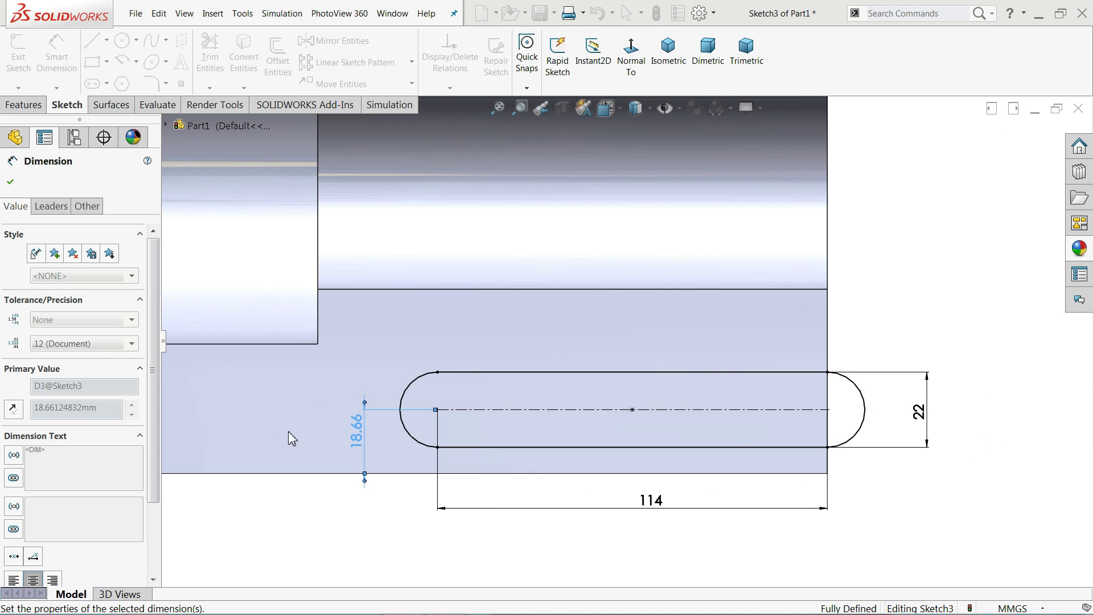
pyautogui.moveTo(904, 337); pyautogui.dragTo(928, 322, button='middle')
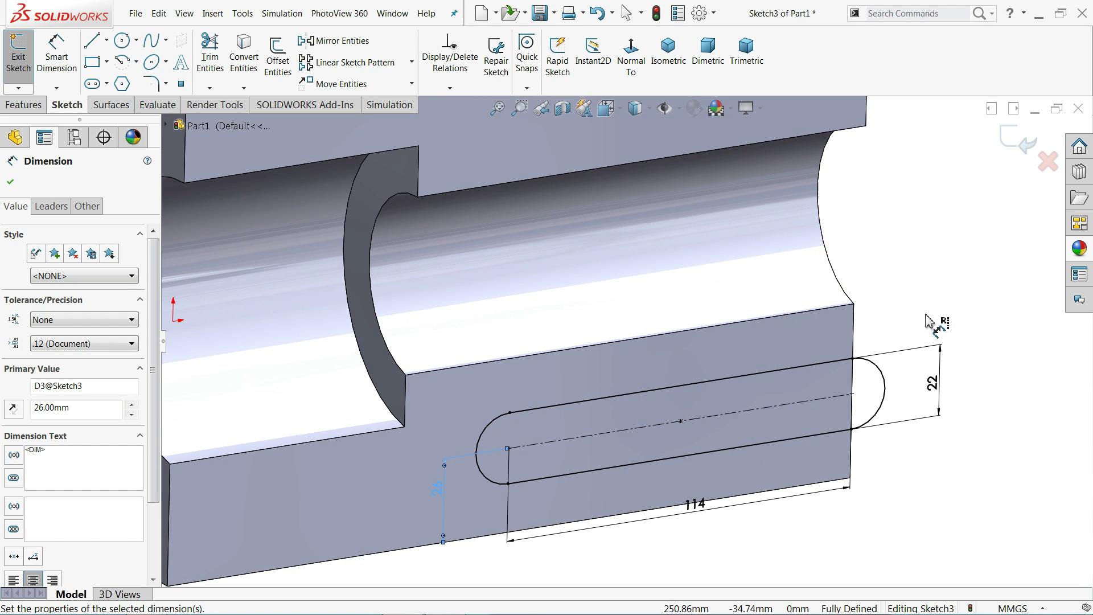
# Step: Create Cut-Extrude2, a 13 mm blind extruded cut of the slot sketch
pyautogui.click(34, 106)
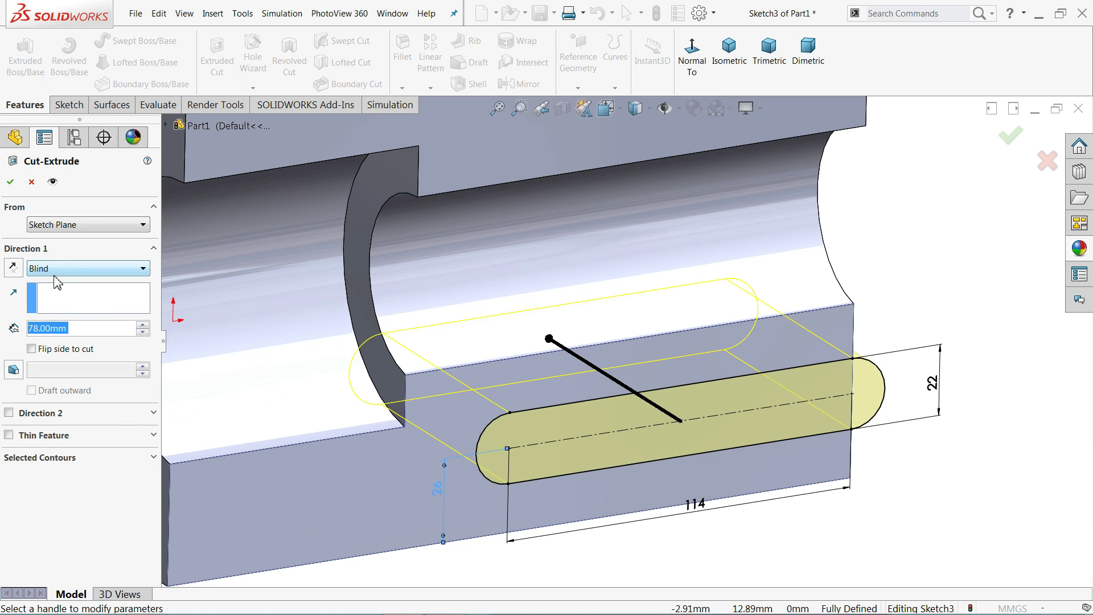
pyautogui.write('13')
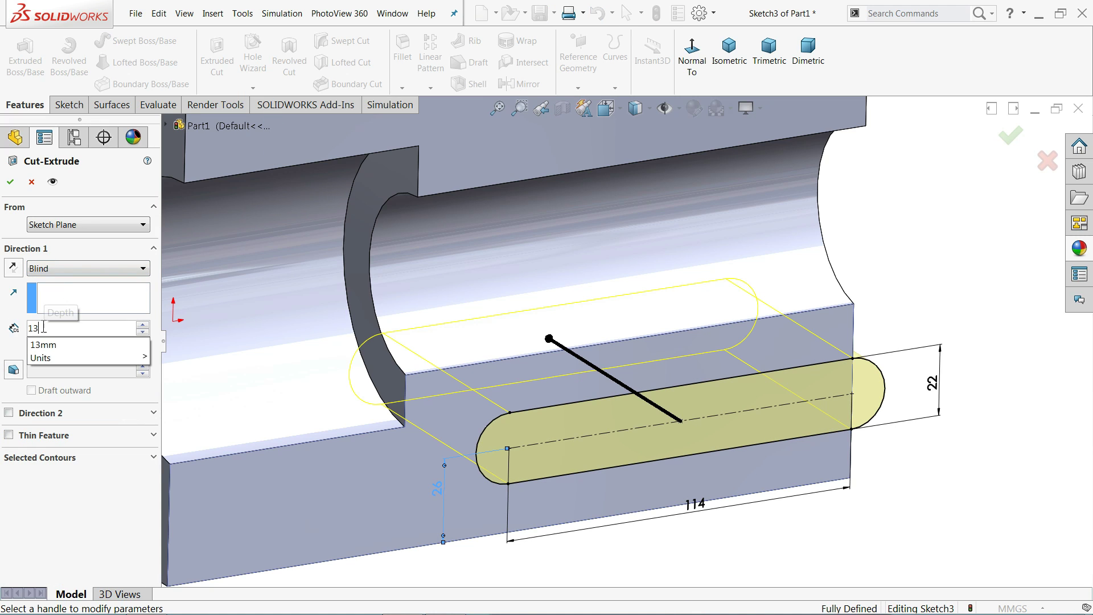
pyautogui.press('Return')
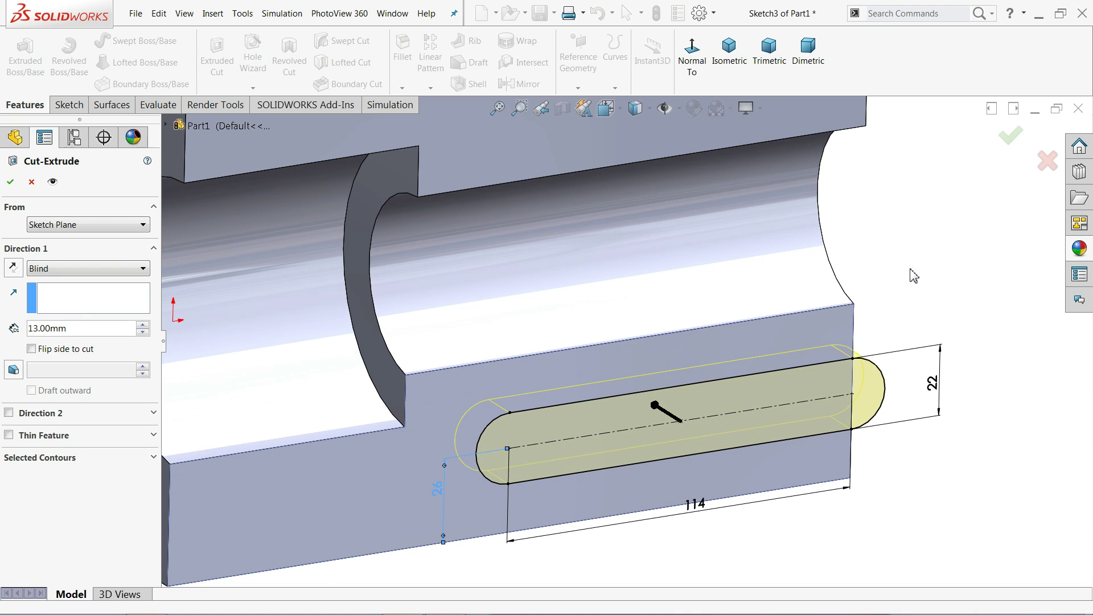
pyautogui.moveTo(915, 274); pyautogui.dragTo(915, 280, button='middle')
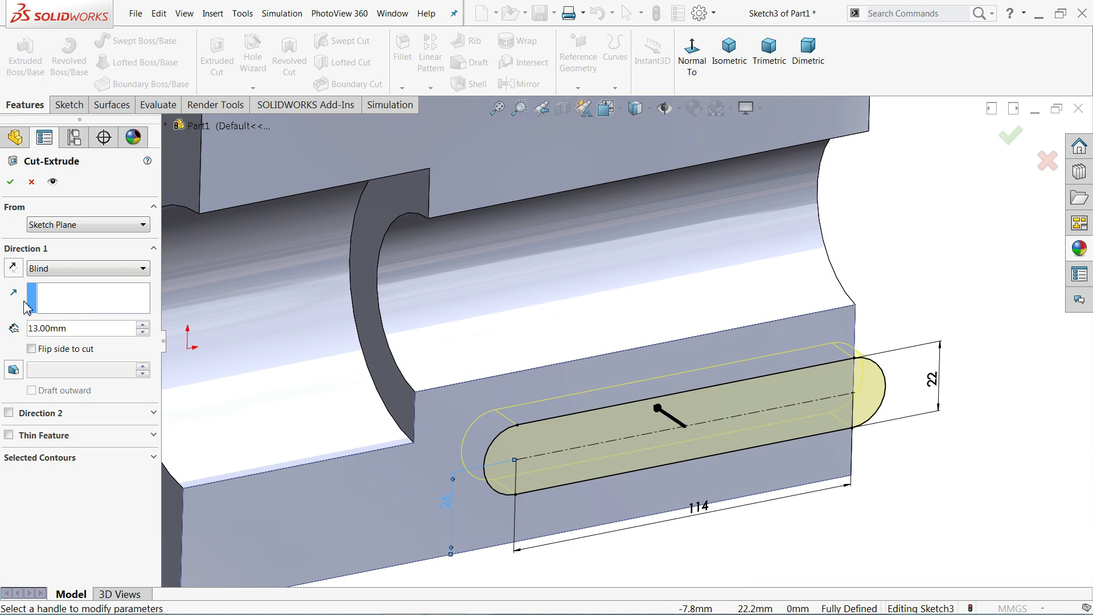
pyautogui.click(9, 183)
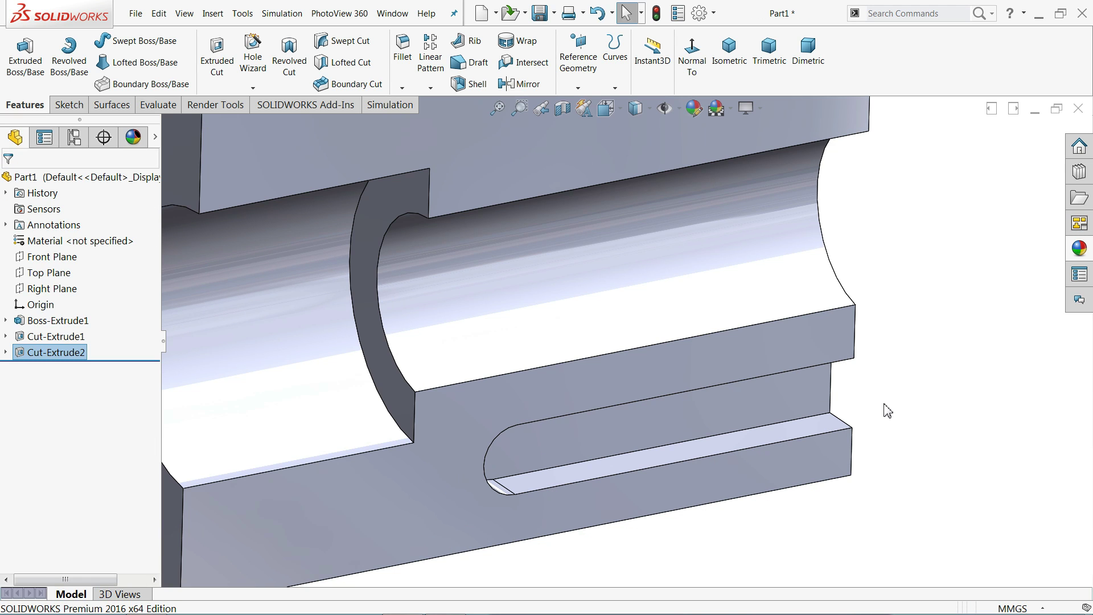
pyautogui.moveTo(879, 398)
pyautogui.mouseDown(button='middle')
pyautogui.moveTo(825, 370)
pyautogui.moveTo(803, 323)
pyautogui.moveTo(800, 358)
pyautogui.moveTo(871, 398)
pyautogui.moveTo(865, 407)
pyautogui.mouseUp(button='middle')
# Step: Pan the Exercise 100 drawing to show the 19-wide top notch with its 33 and 38 dimensions
pyautogui.hotkey('alt', 'Tab')
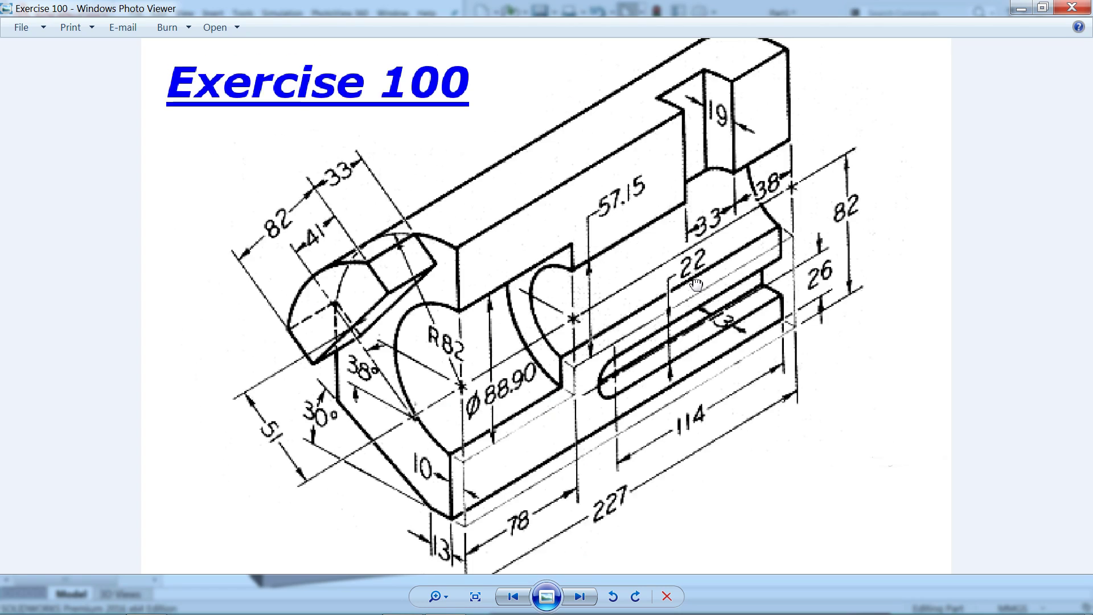
pyautogui.moveTo(694, 281); pyautogui.dragTo(694, 323)
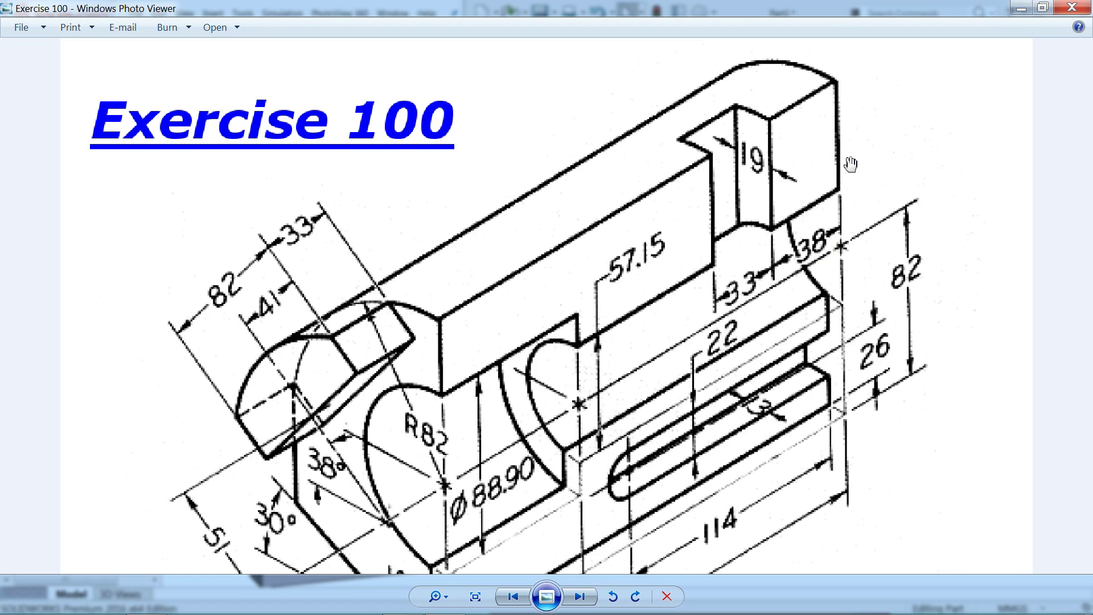
pyautogui.moveTo(701, 313); pyautogui.dragTo(710, 283)
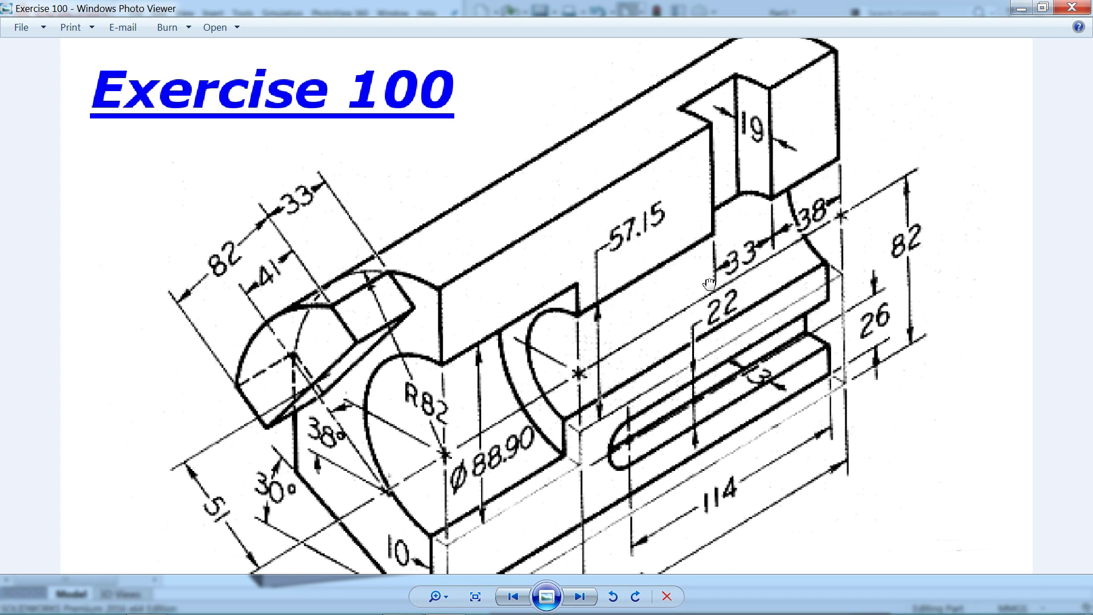
# Step: Create Plane1 through the block's top edge, referencing the Top Plane at 90°
pyautogui.click(1022, 11)
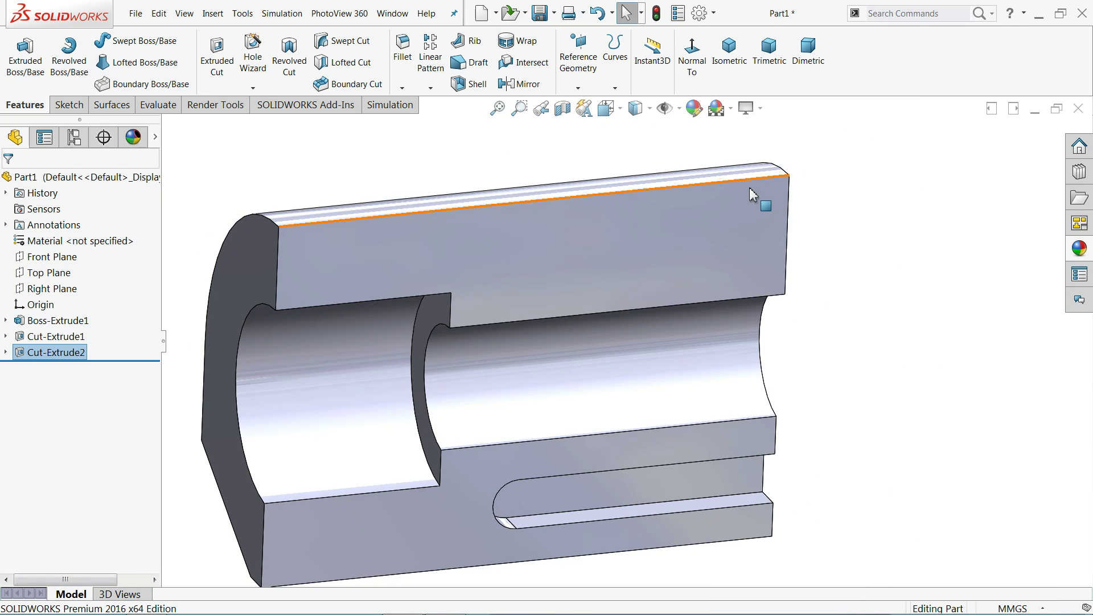
pyautogui.moveTo(353, 166); pyautogui.dragTo(334, 193, button='middle')
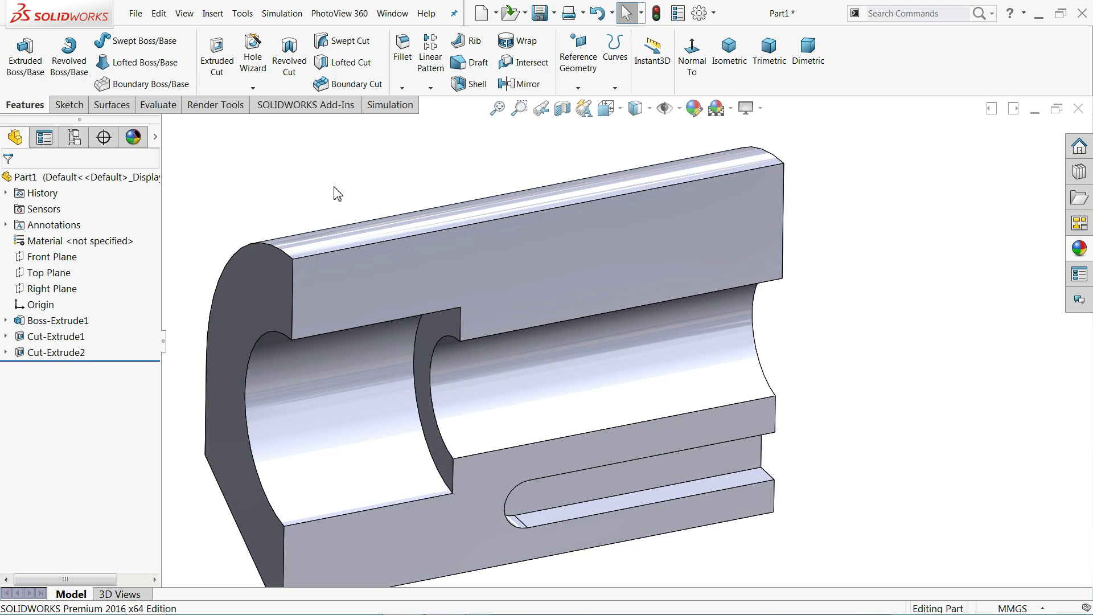
pyautogui.click(48, 272)
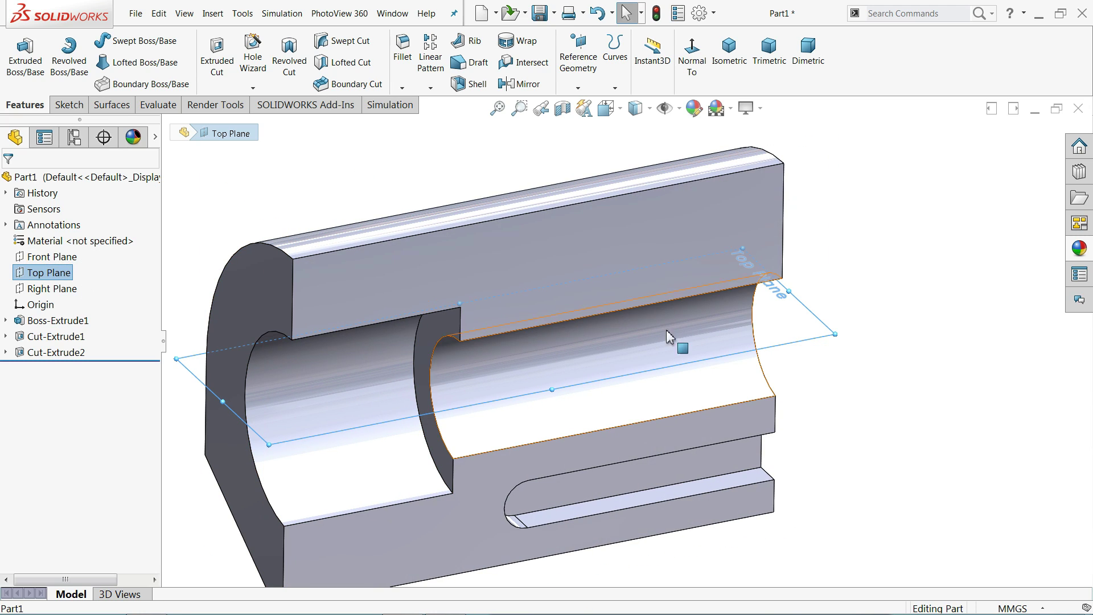
pyautogui.click(501, 149)
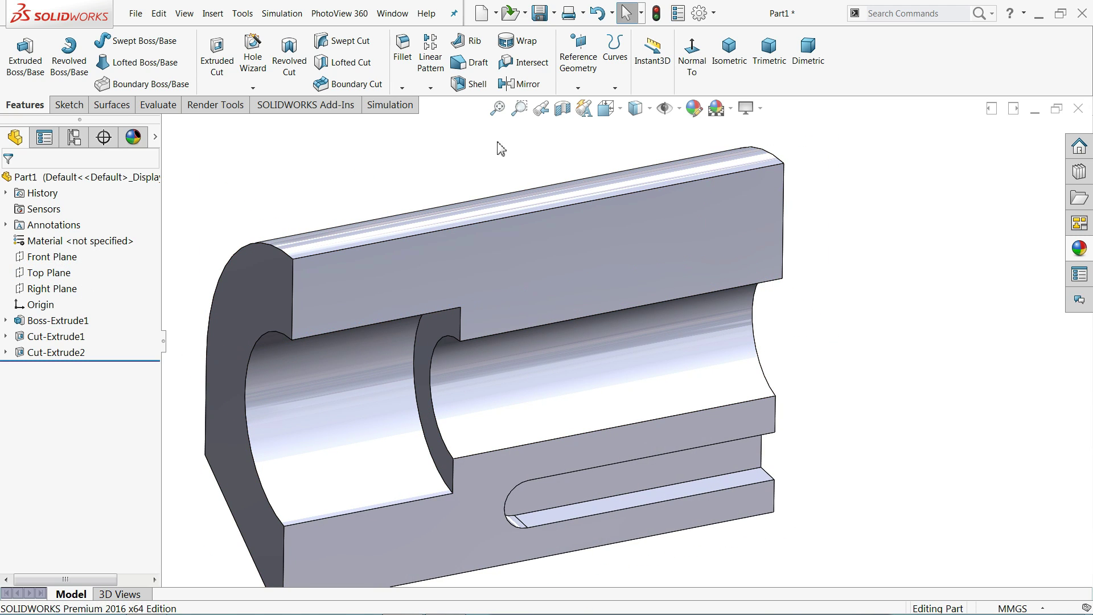
pyautogui.click(579, 88)
pyautogui.click(592, 98)
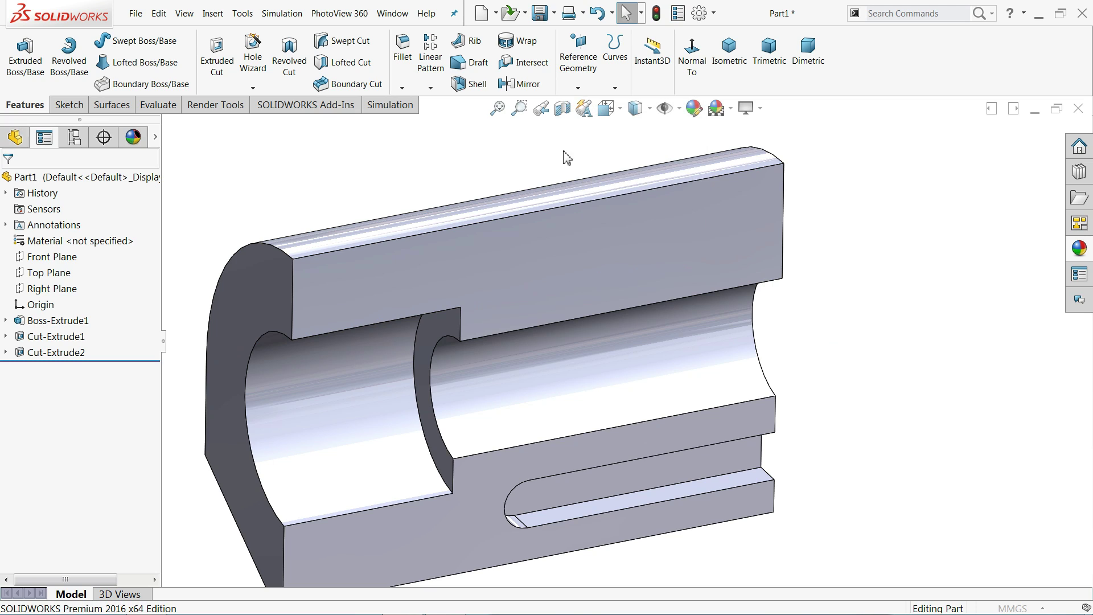
pyautogui.click(220, 222)
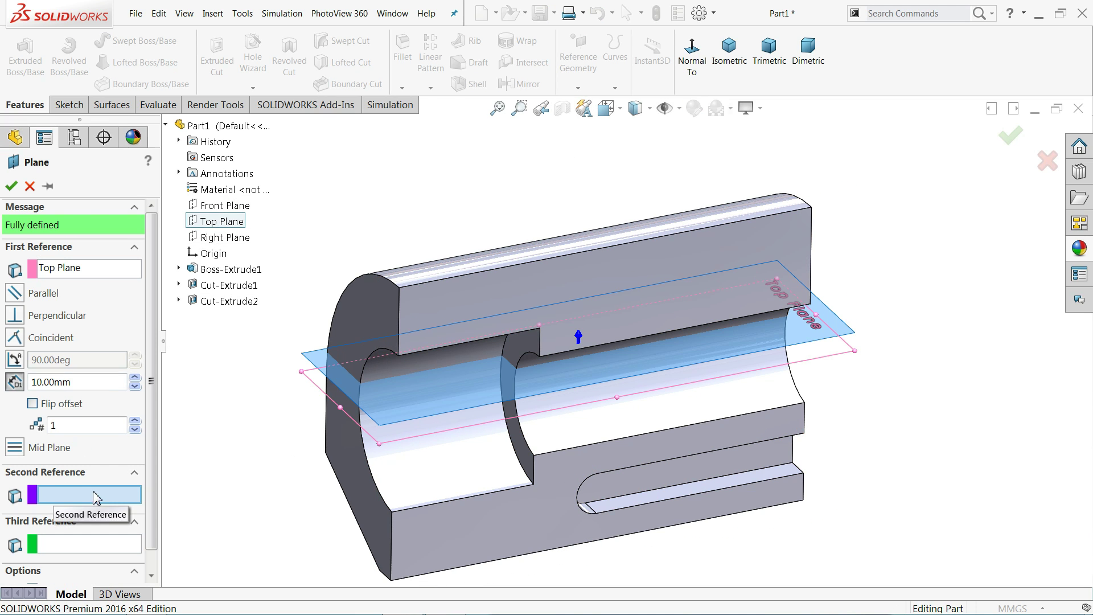
pyautogui.click(593, 257)
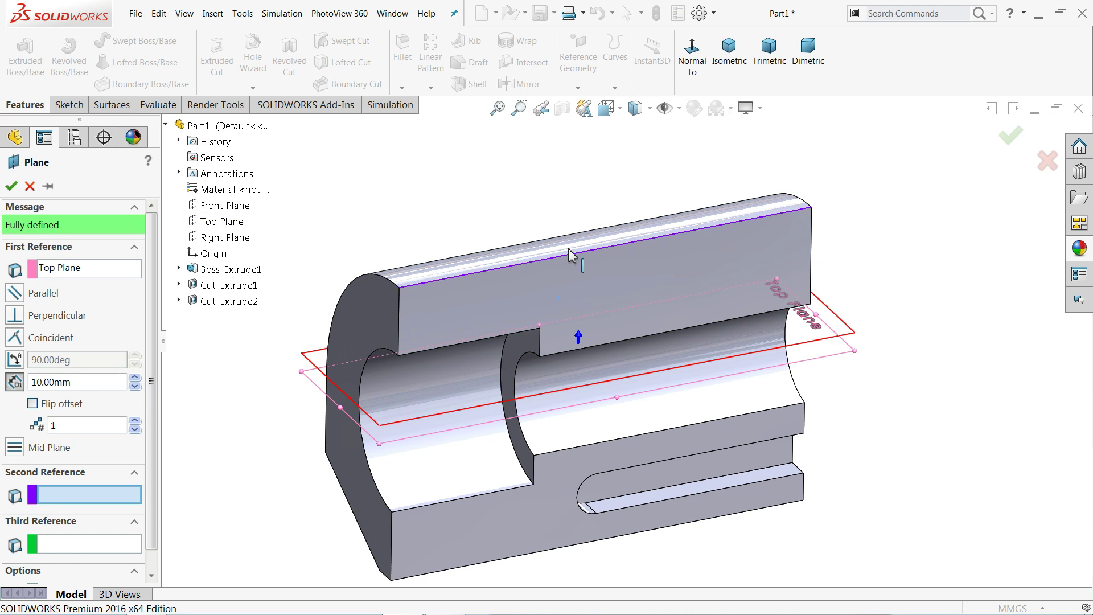
pyautogui.moveTo(919, 255)
pyautogui.mouseDown(button='middle')
pyautogui.moveTo(979, 257)
pyautogui.moveTo(909, 261)
pyautogui.mouseUp(button='middle')
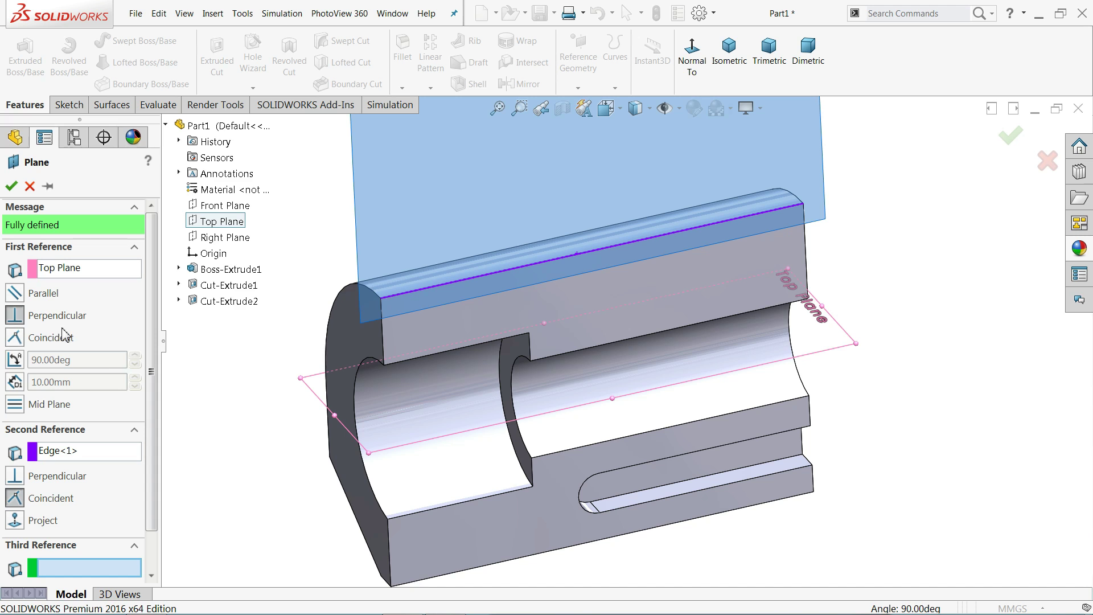
pyautogui.click(41, 293)
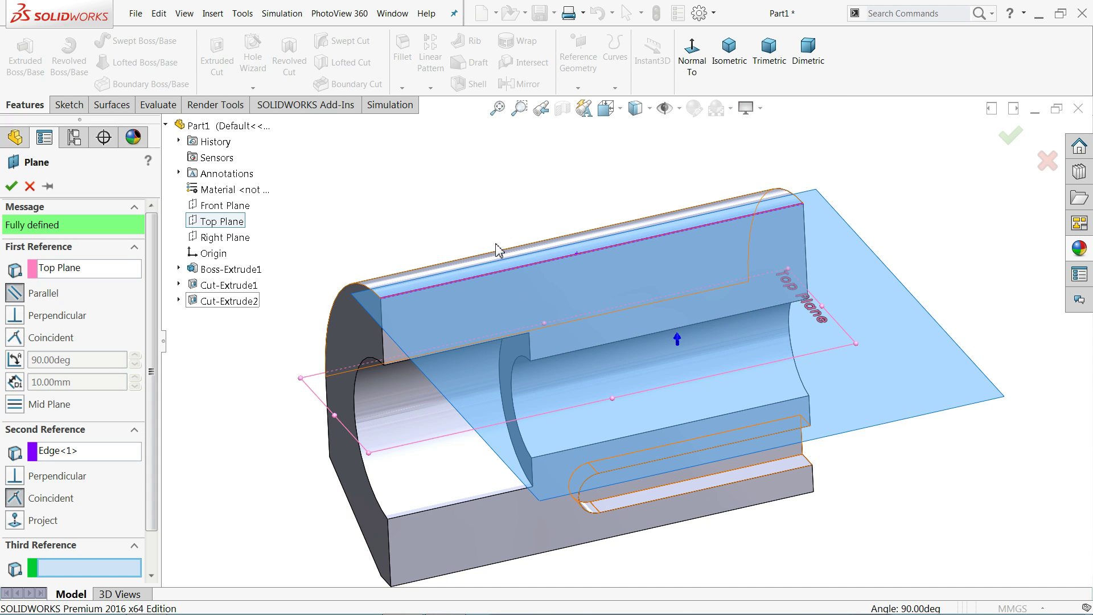
pyautogui.moveTo(513, 177); pyautogui.dragTo(520, 222, button='middle')
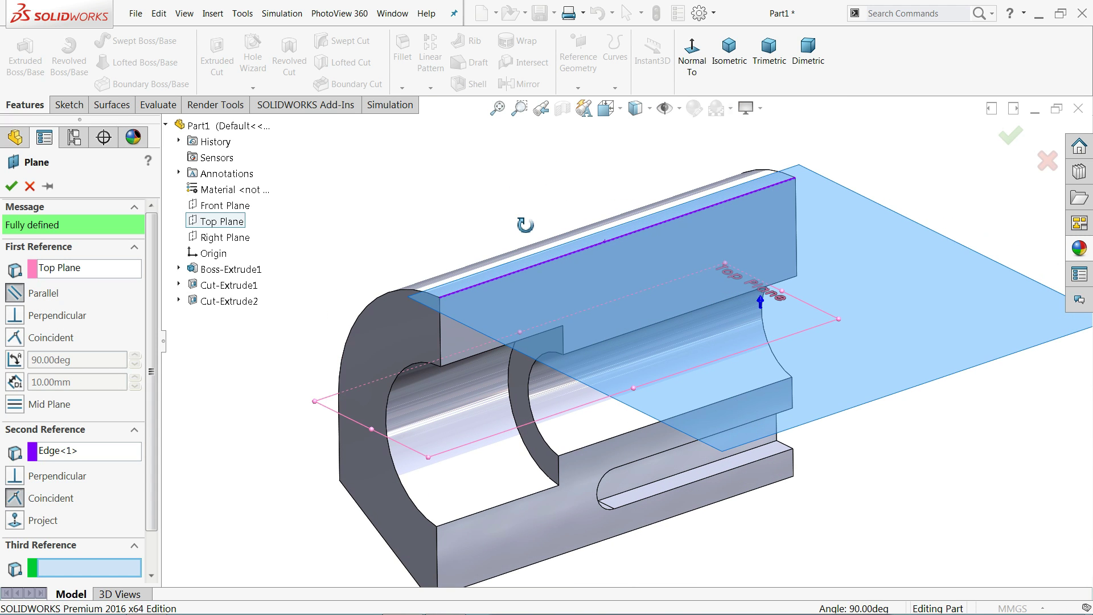
pyautogui.click(10, 186)
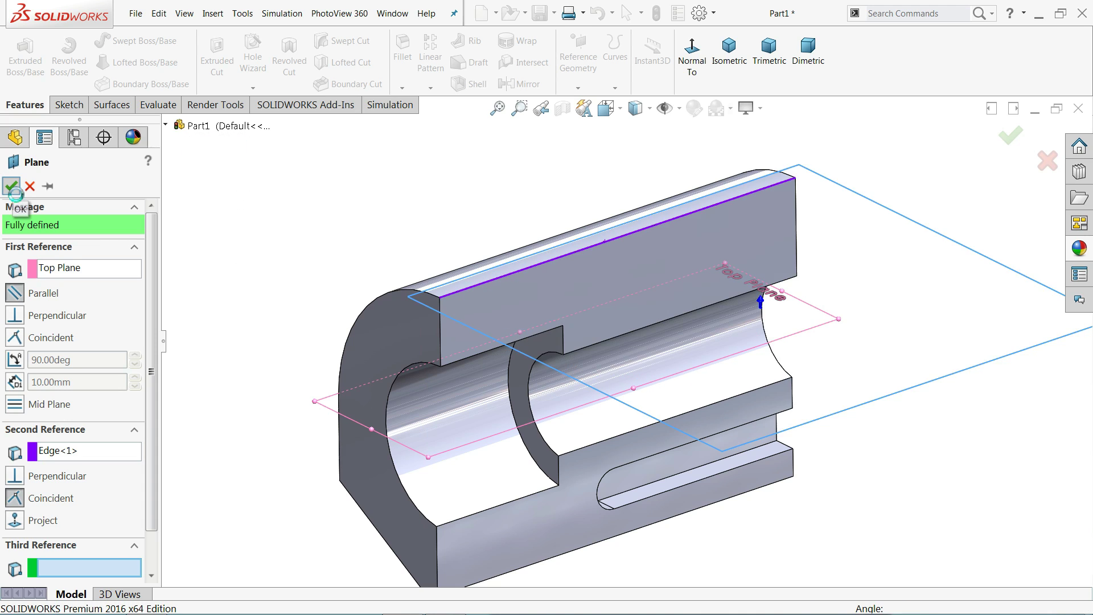
# Step: Start a sketch on Plane1, viewed normal to it, and draw a corner rectangle
pyautogui.click(69, 104)
pyautogui.click(20, 67)
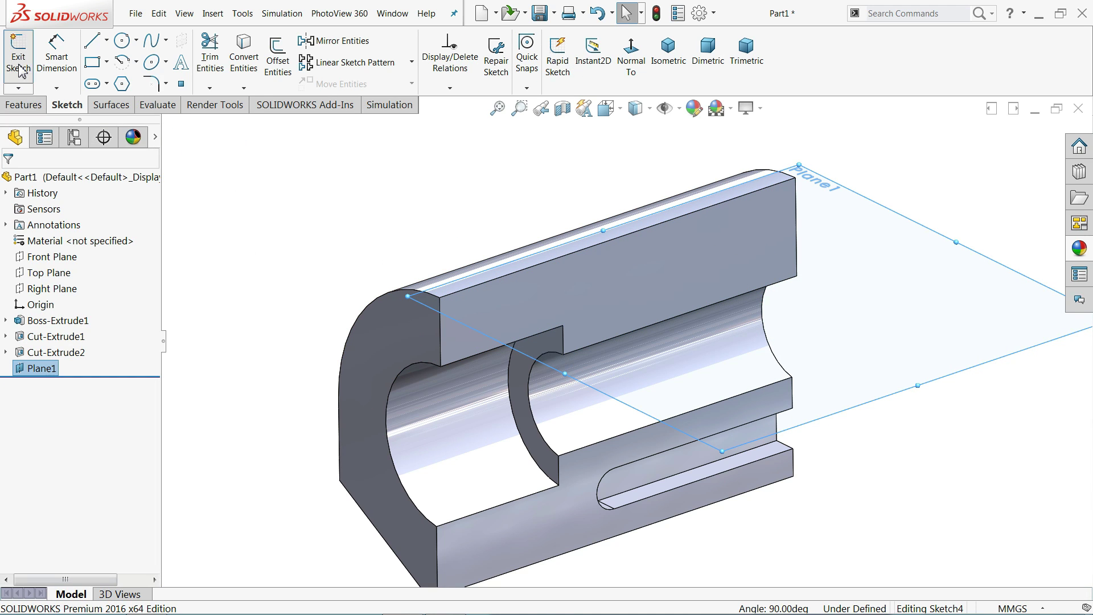
pyautogui.click(620, 74)
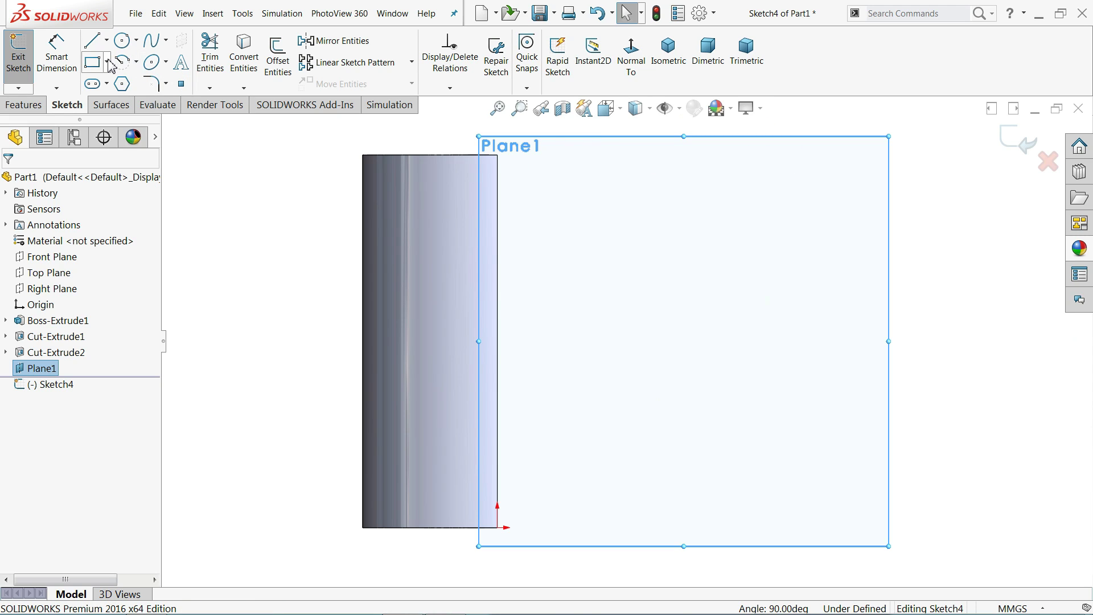
pyautogui.click(504, 197)
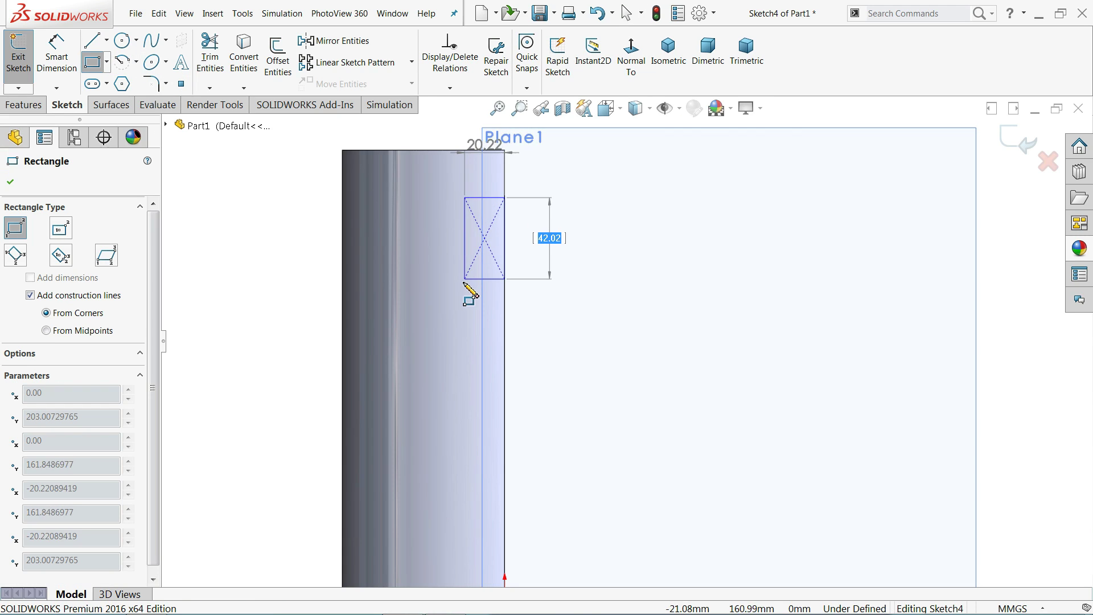
pyautogui.click(461, 286)
# Step: Dimension the rectangle's width to 19 mm
pyautogui.click(56, 56)
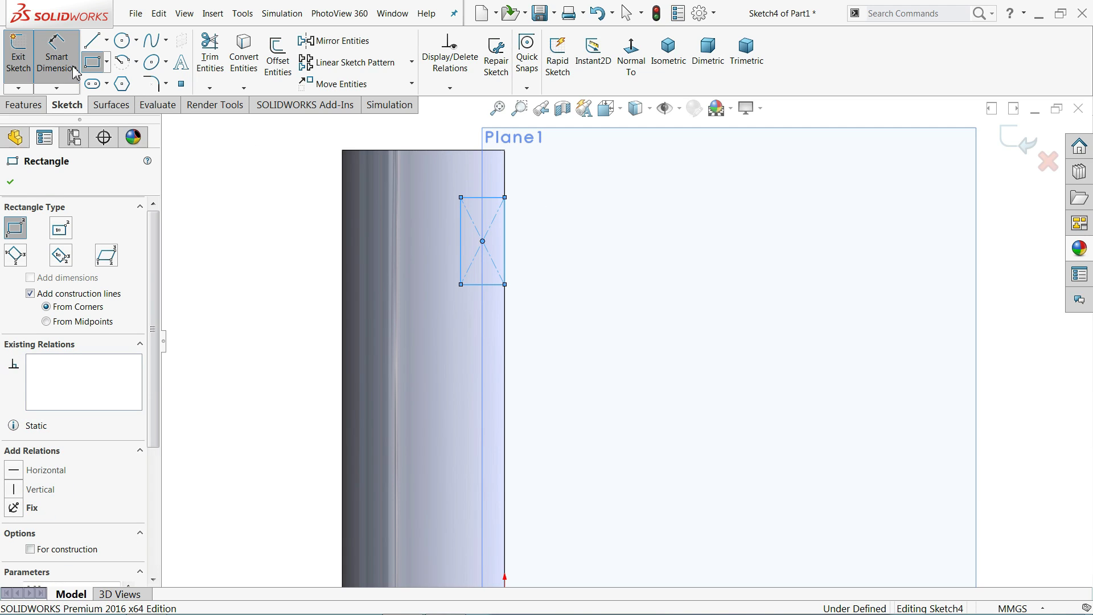
pyautogui.scroll(-3, 501, 219)
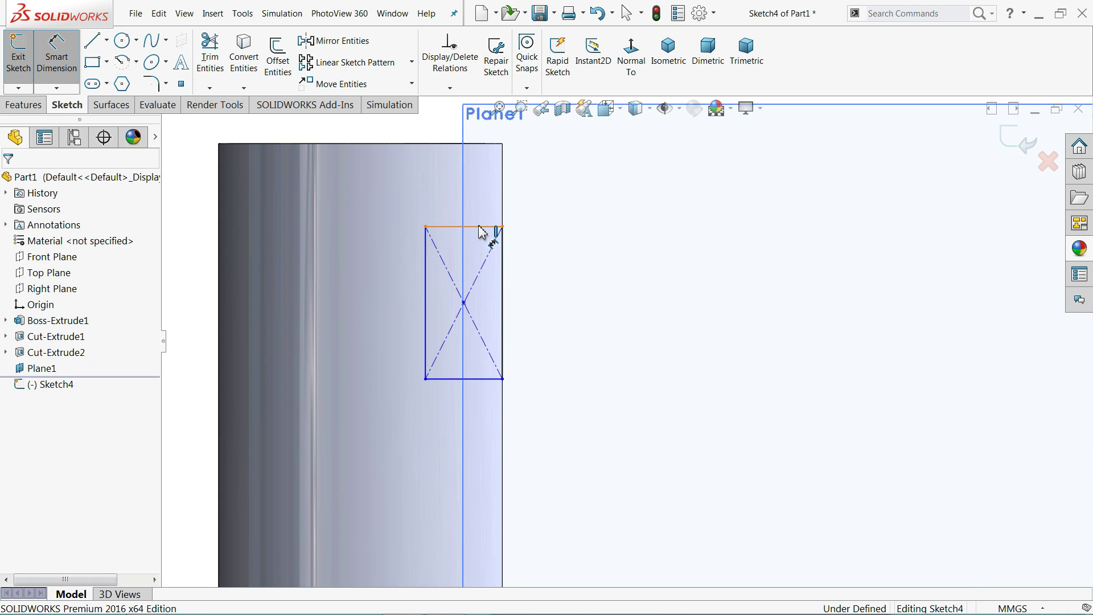
pyautogui.click(483, 228)
pyautogui.scroll(2, 484, 222)
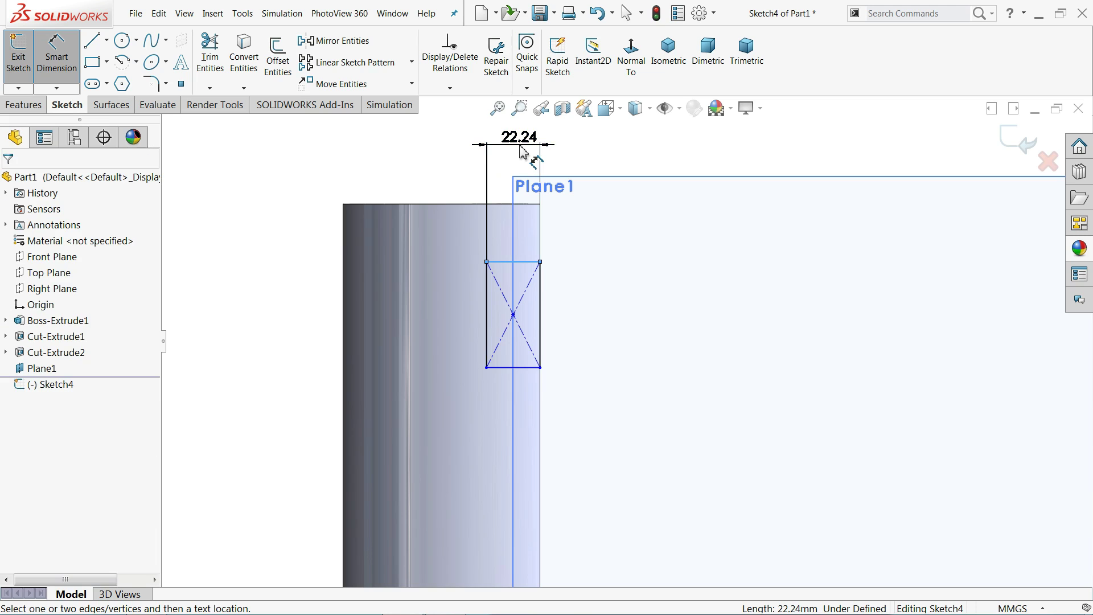
pyautogui.click(523, 152)
pyautogui.write('19')
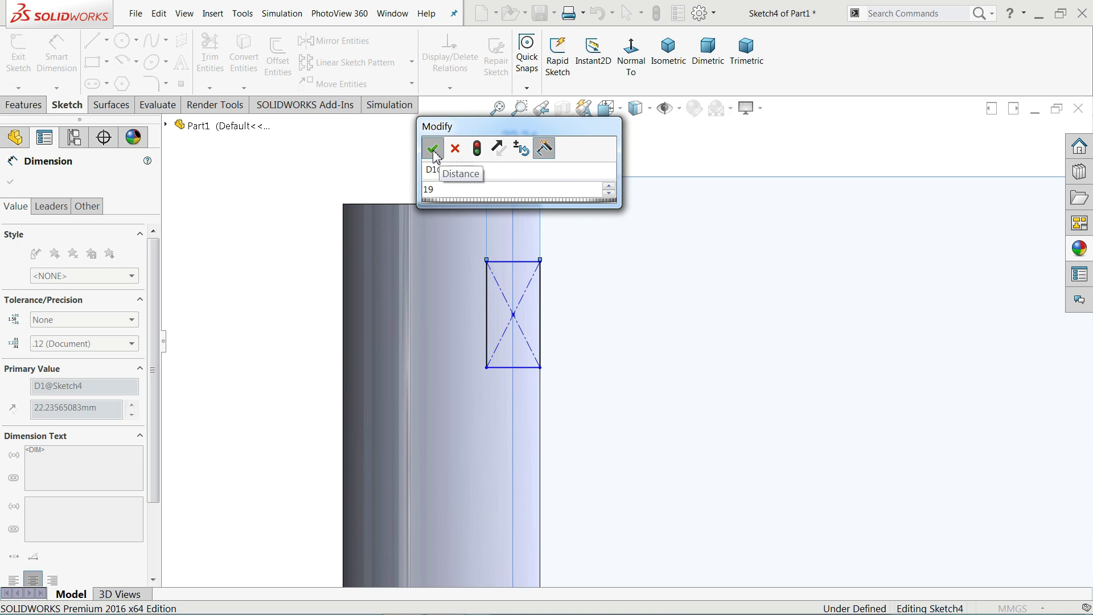
pyautogui.click(433, 154)
# Step: Dimension the rectangle 33 mm tall and 38 mm from the block's top edge
pyautogui.scroll(-1, 501, 310)
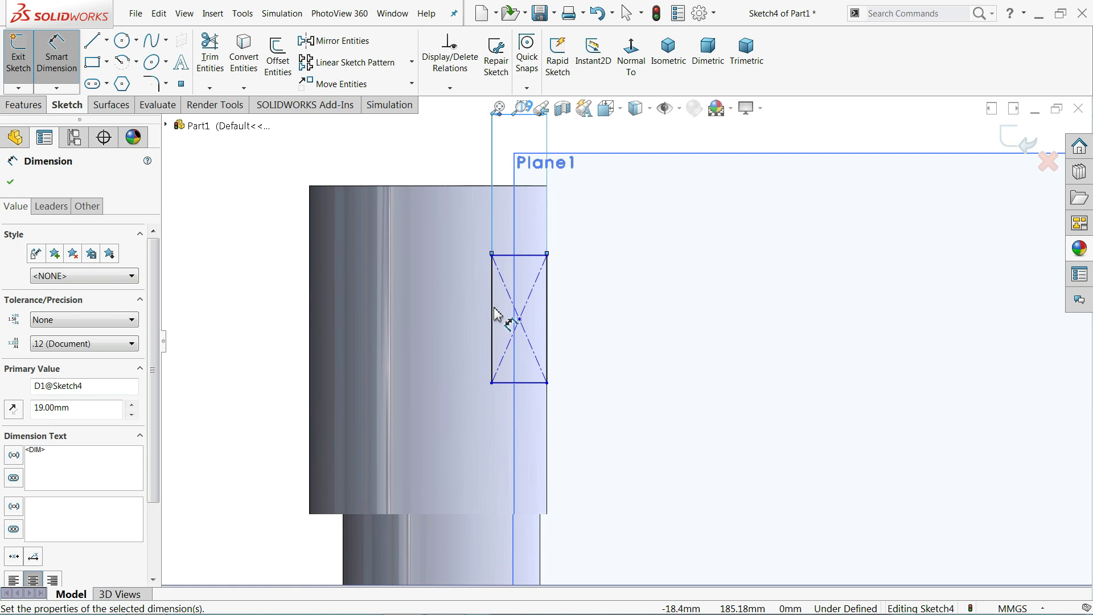
pyautogui.click(493, 314)
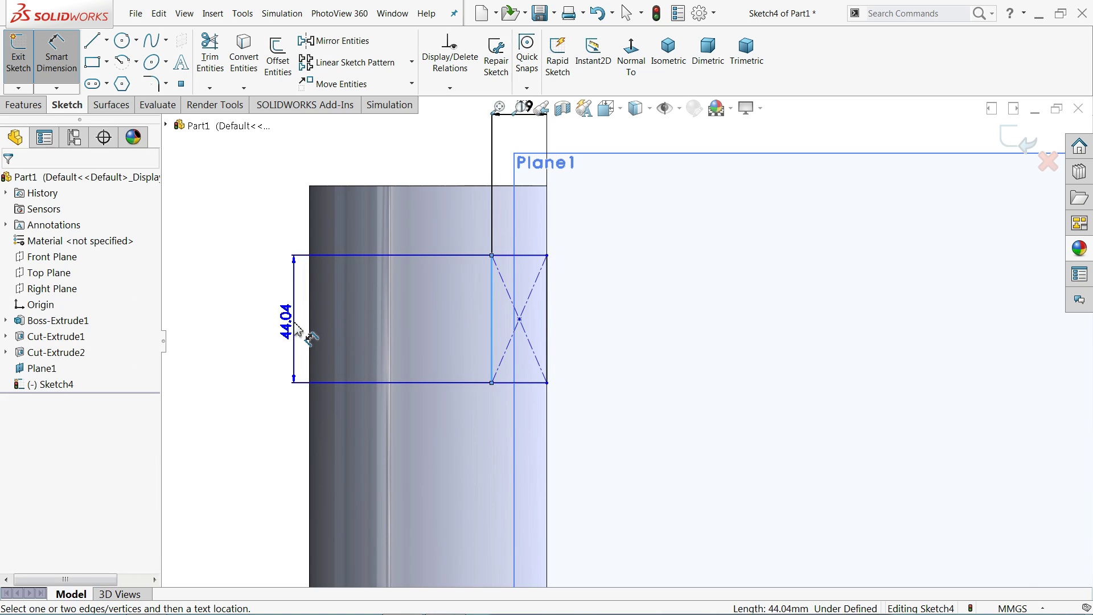
pyautogui.click(294, 330)
pyautogui.write('33')
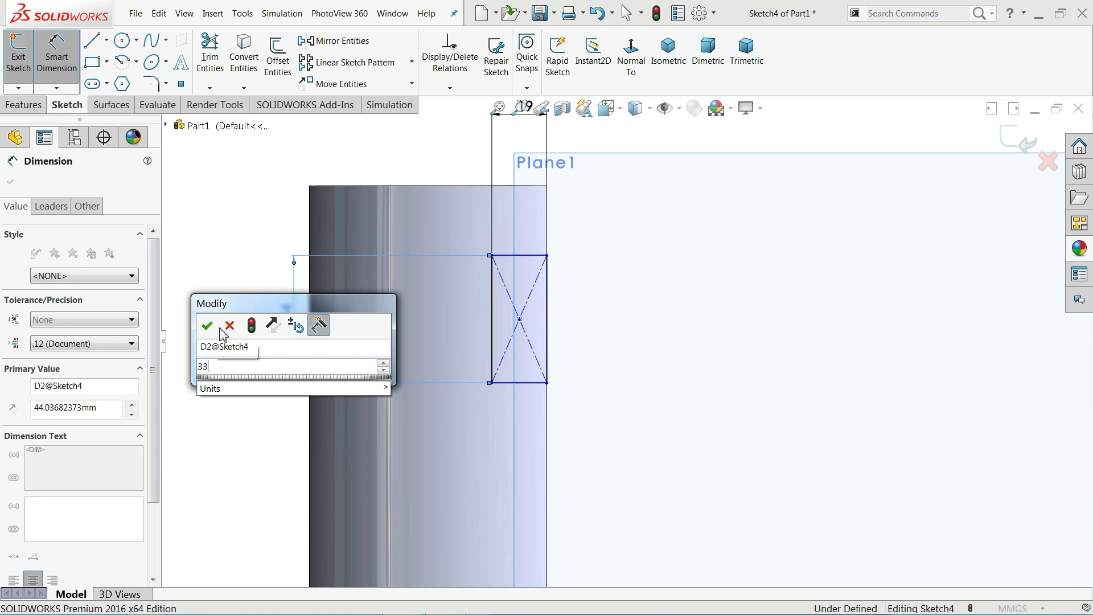
pyautogui.click(207, 325)
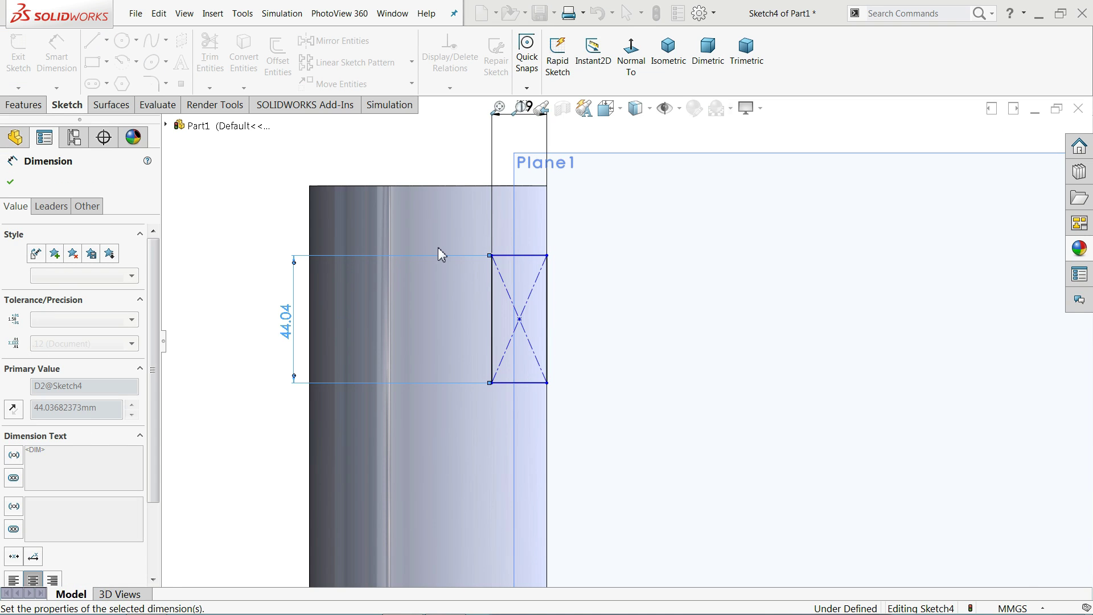
pyautogui.click(516, 262)
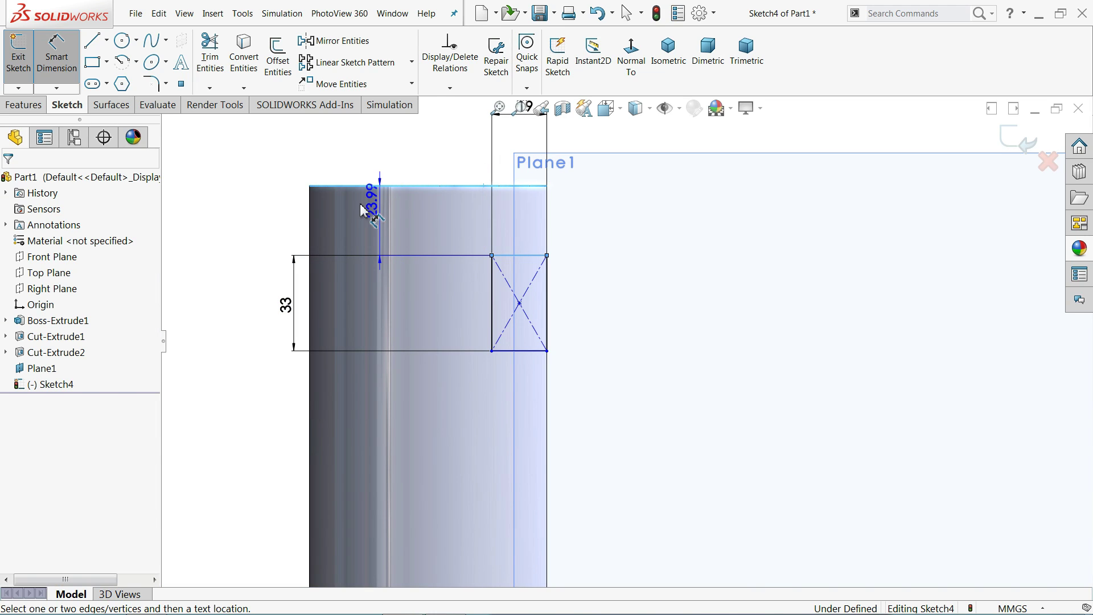
pyautogui.click(363, 211)
pyautogui.click(283, 223)
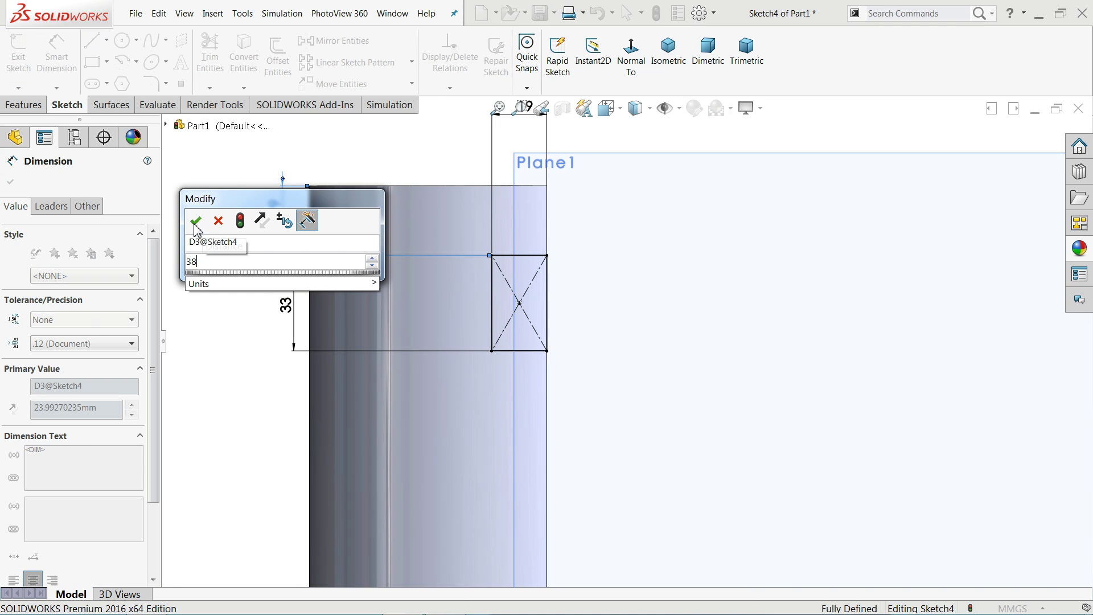
pyautogui.click(195, 223)
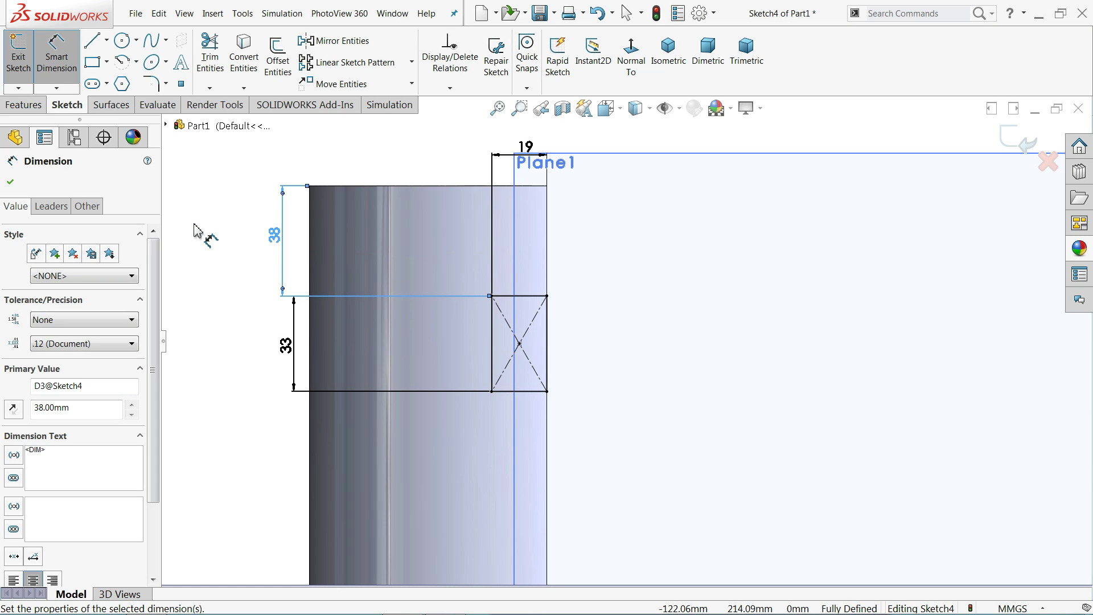
# Step: Extruded-cut the rectangle with end condition Up To Next, creating Cut-Extrude3
pyautogui.click(670, 57)
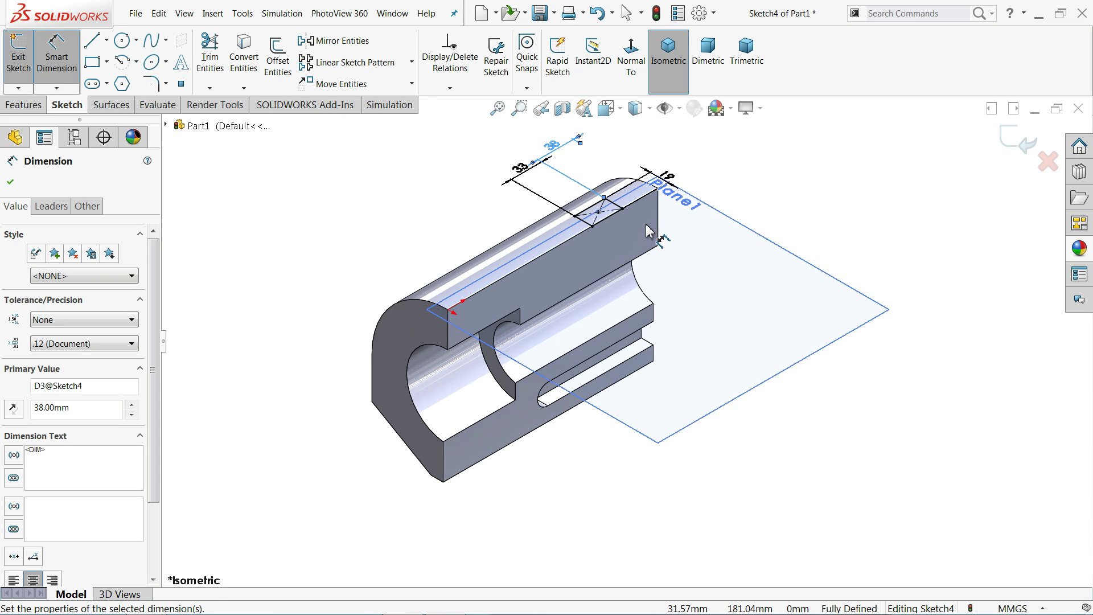
pyautogui.click(27, 108)
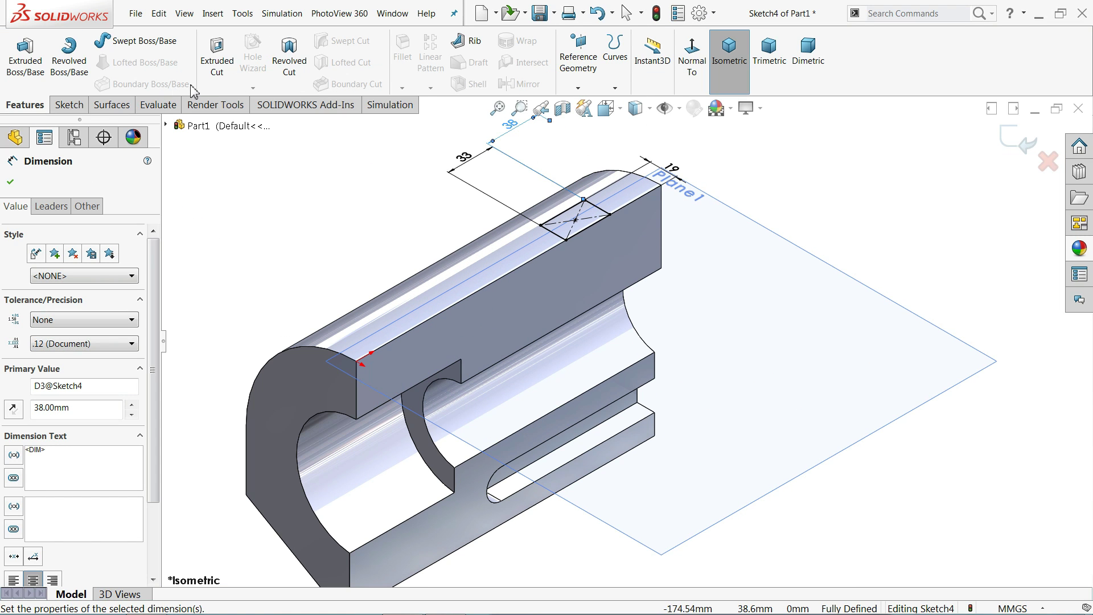
pyautogui.click(215, 74)
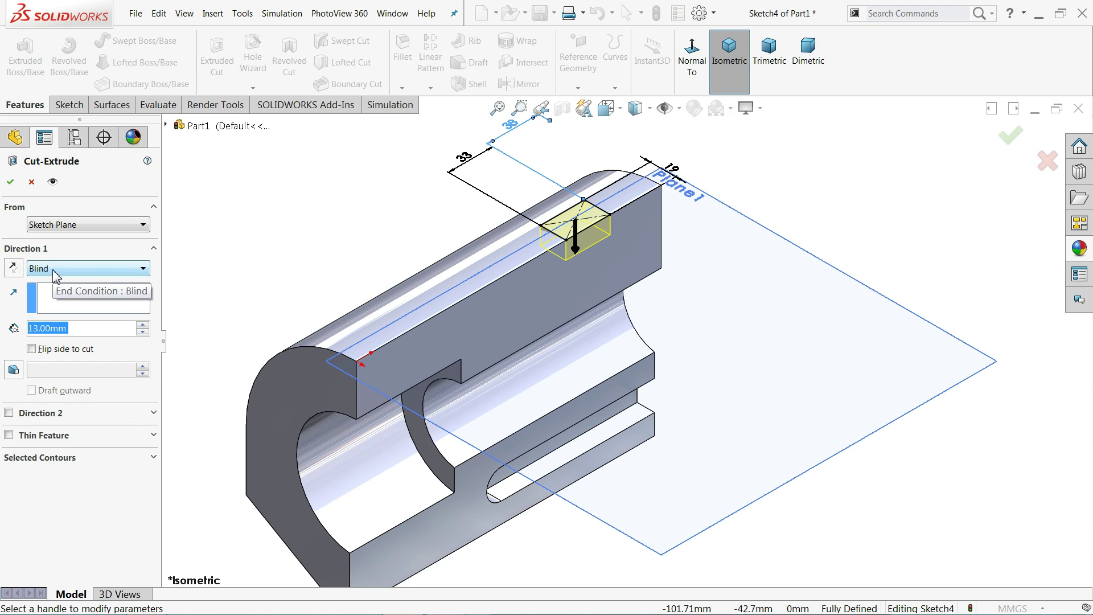
pyautogui.click(144, 325)
pyautogui.click(144, 325)
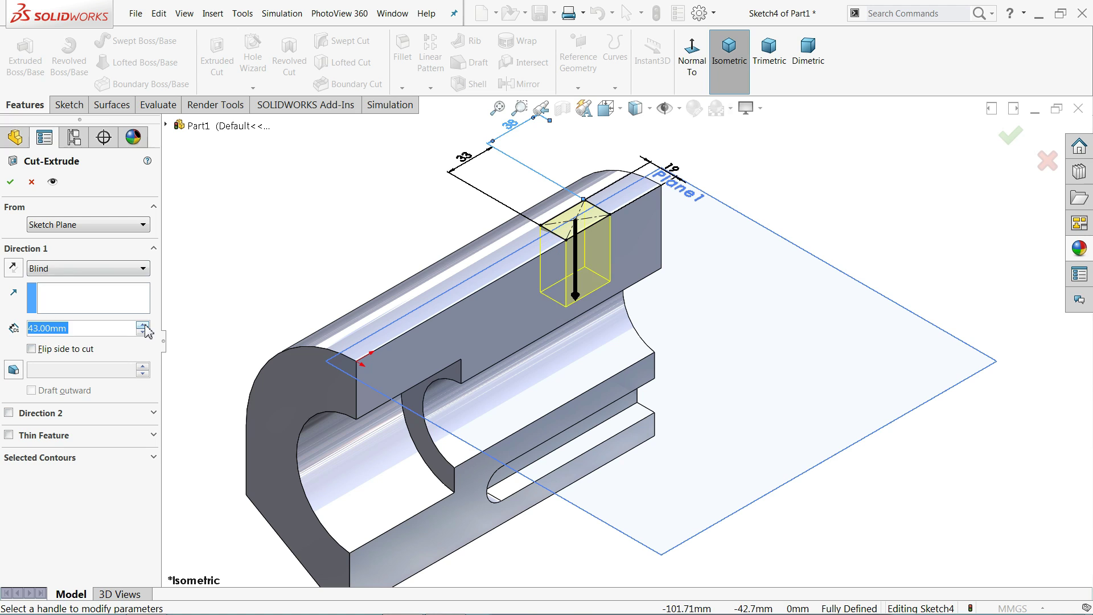
pyautogui.click(143, 325)
pyautogui.click(144, 325)
pyautogui.moveTo(286, 262); pyautogui.dragTo(255, 235, button='middle')
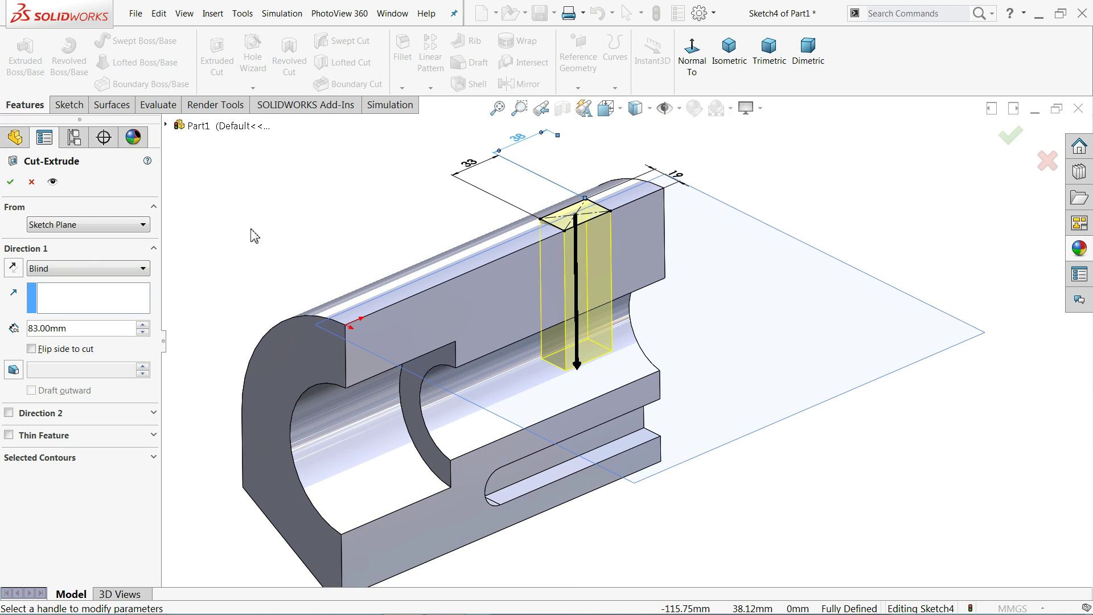
pyautogui.click(39, 269)
pyautogui.click(67, 317)
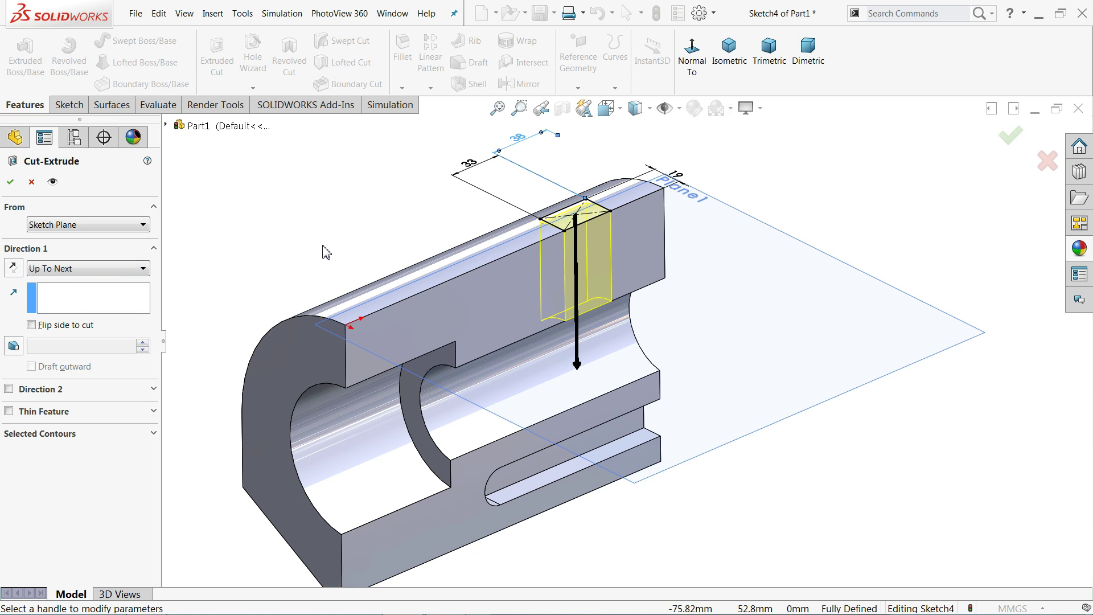
pyautogui.moveTo(324, 249); pyautogui.dragTo(309, 174, button='middle')
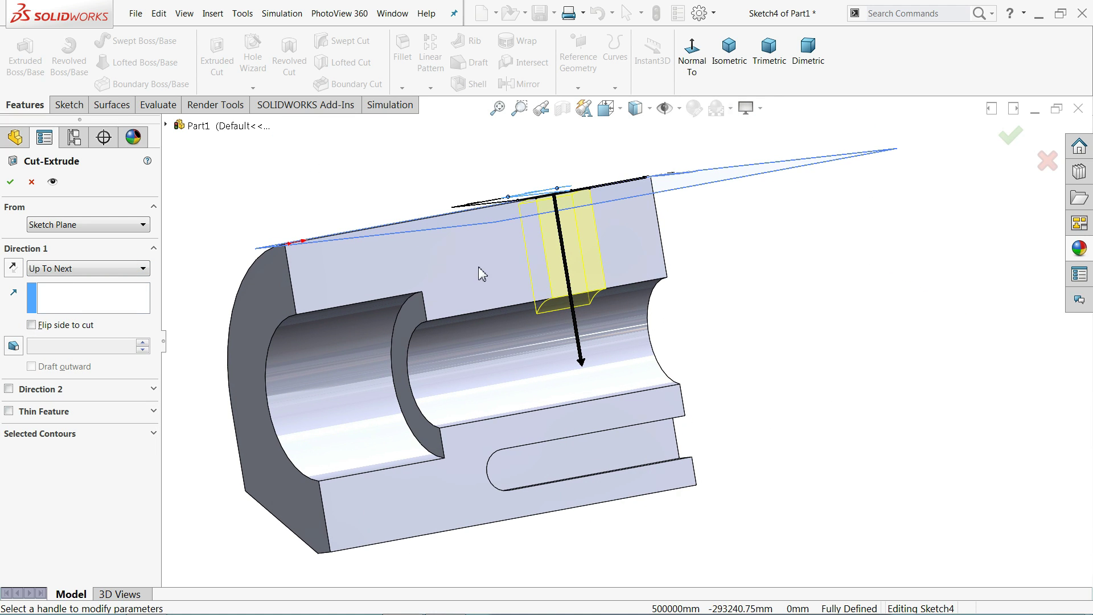
pyautogui.scroll(-3, 571, 288)
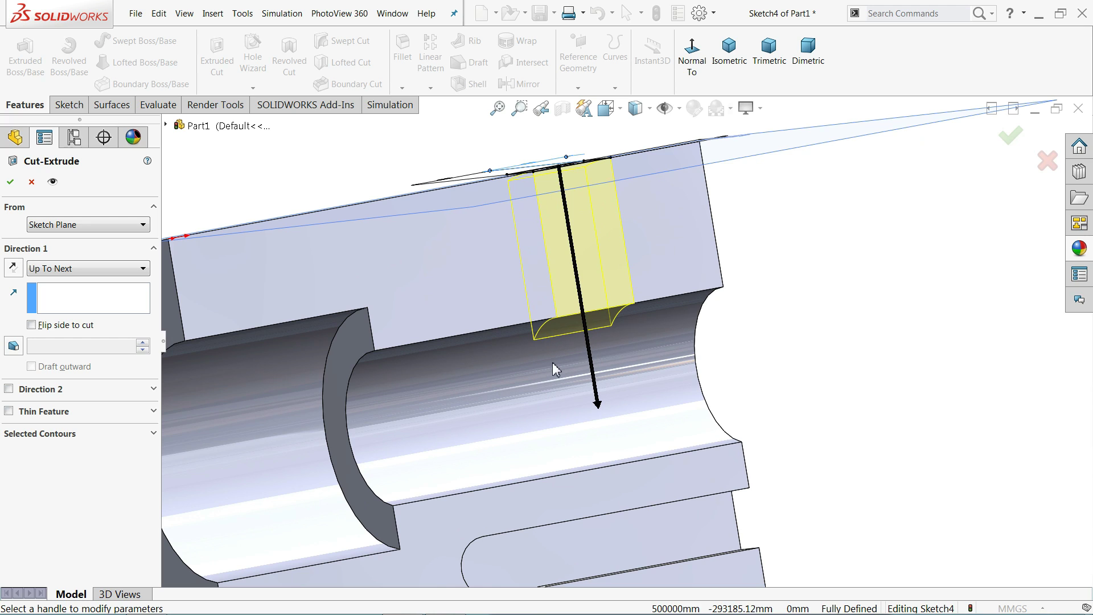
pyautogui.click(10, 188)
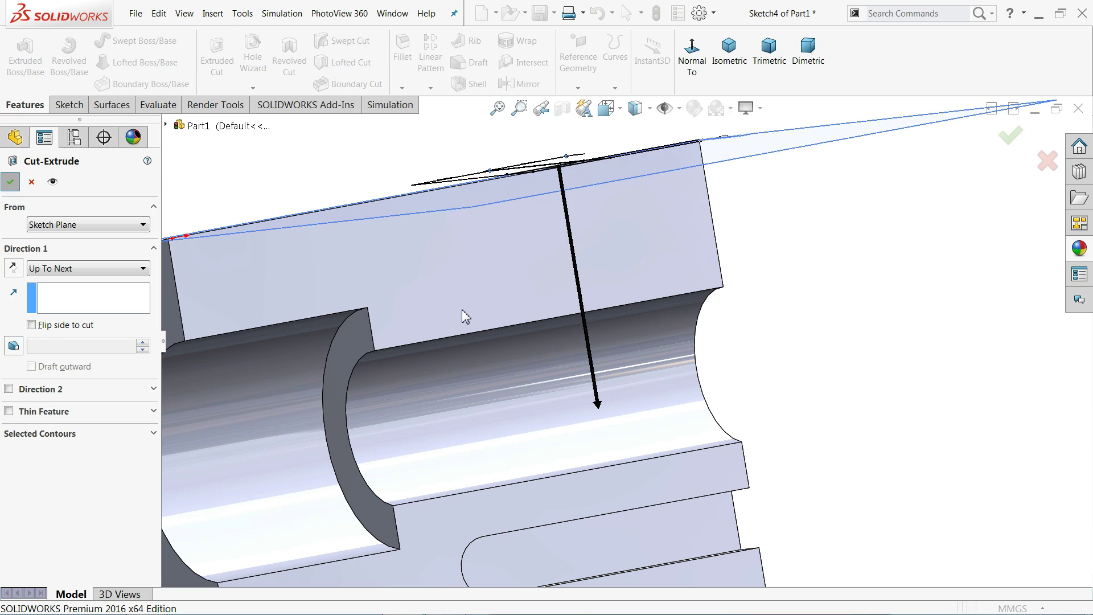
# Step: Hide Plane1 and return to the Exercise 100 reference drawing
pyautogui.moveTo(463, 313); pyautogui.dragTo(568, 378, button='middle')
pyautogui.click(760, 147)
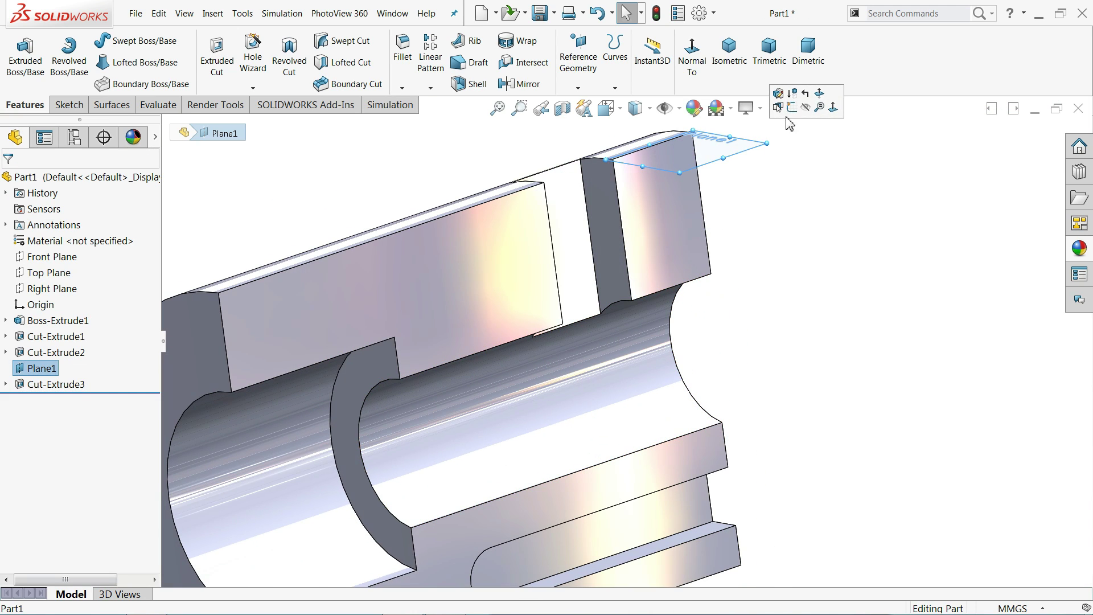
pyautogui.click(805, 108)
pyautogui.scroll(5, 769, 263)
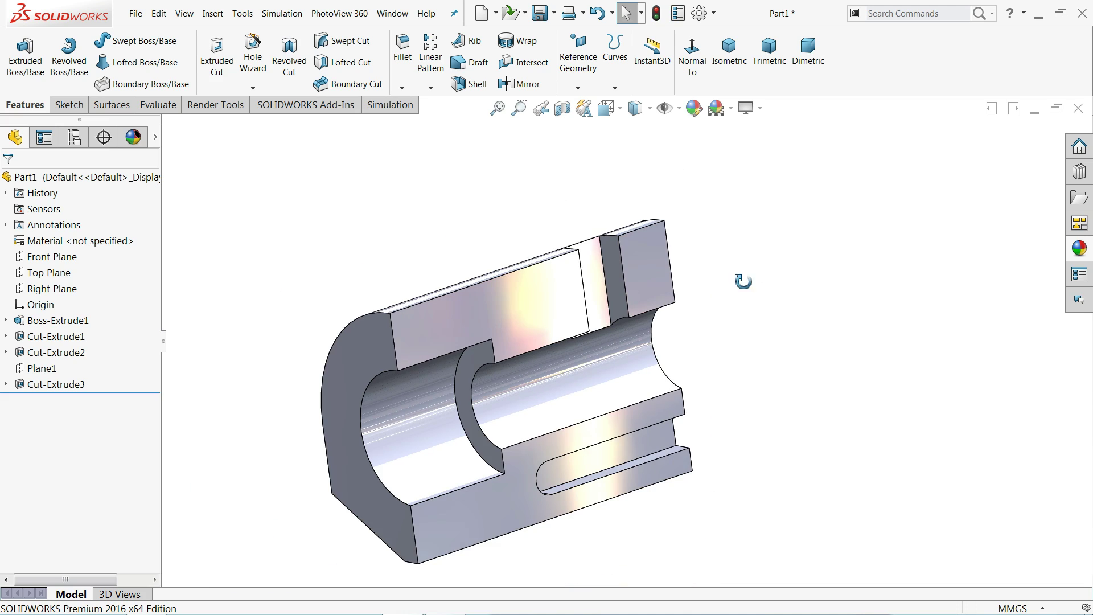
pyautogui.moveTo(743, 282); pyautogui.dragTo(659, 349, button='middle')
pyautogui.hotkey('alt', 'Tab')
pyautogui.scroll(3, 564, 339)
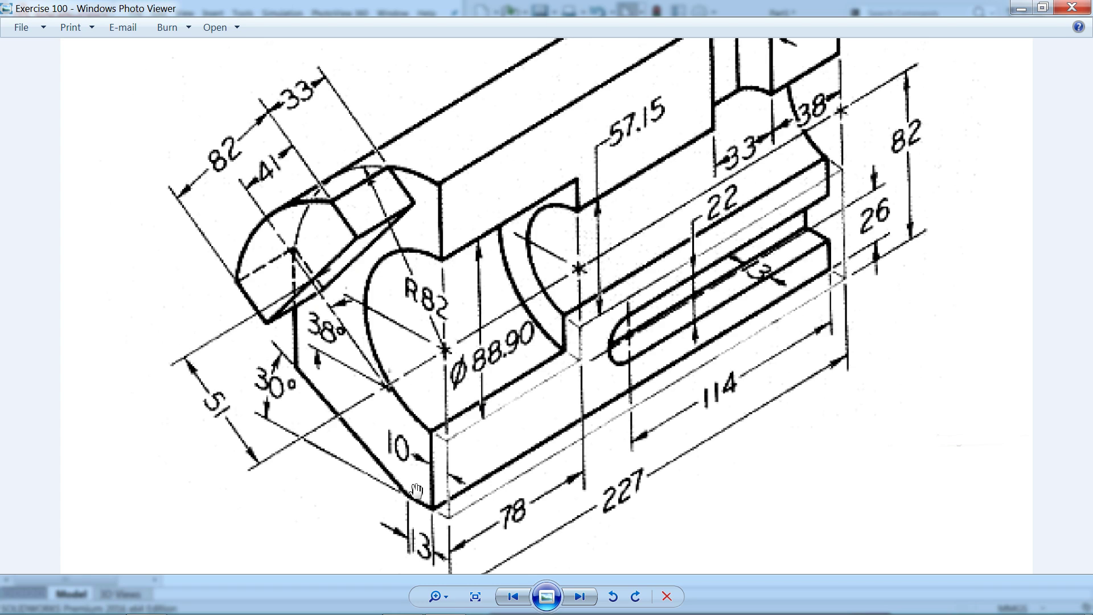
# Step: Start Sketch5 on the block's curved end face, viewed normal to it
pyautogui.click(1022, 11)
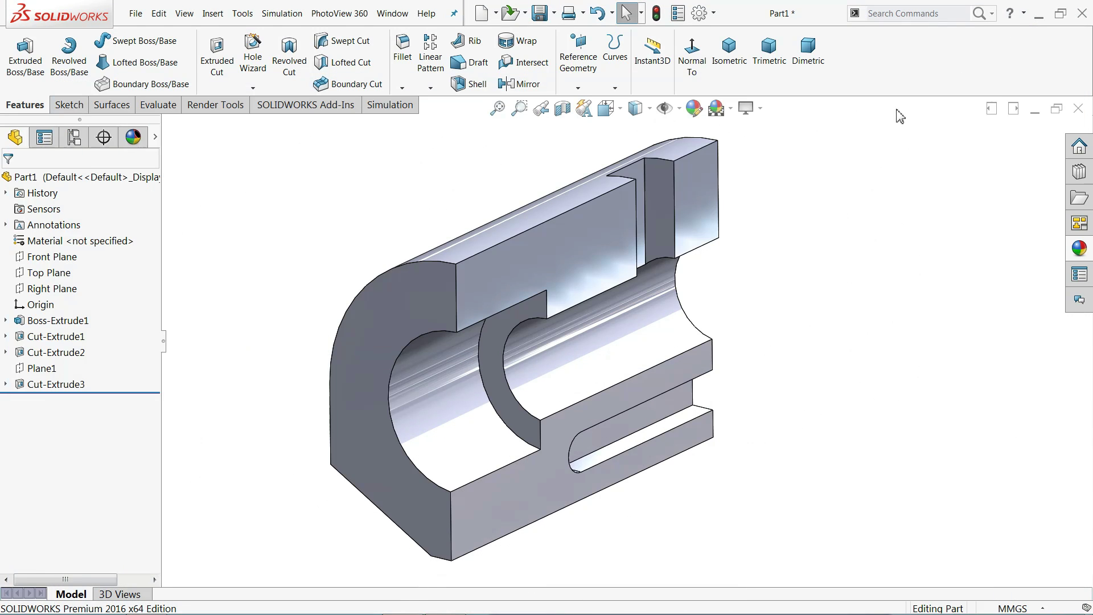
pyautogui.click(397, 320)
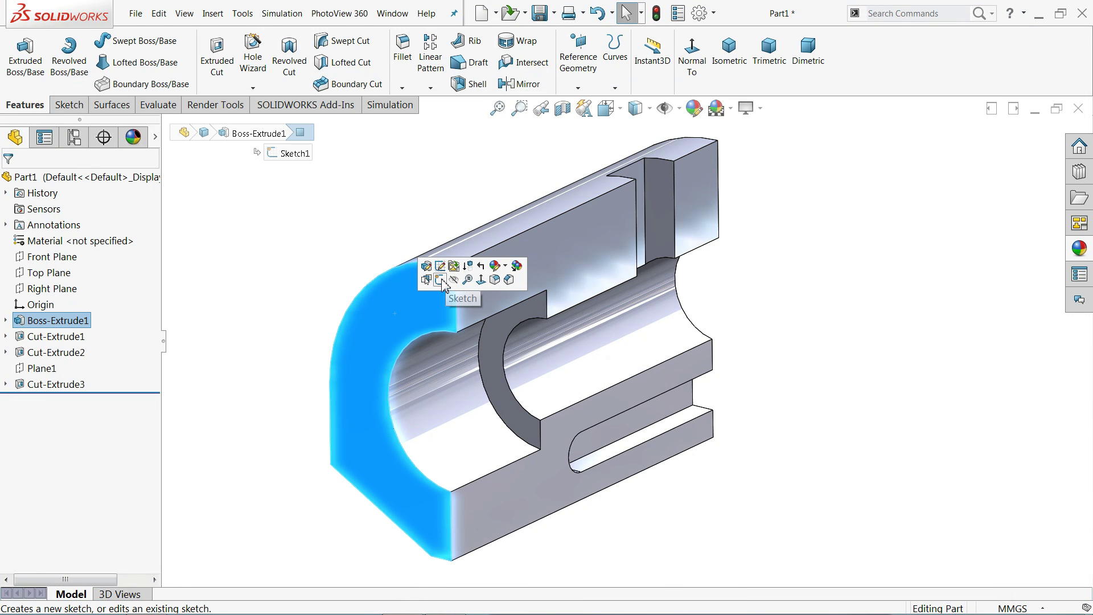
pyautogui.click(436, 276)
pyautogui.click(641, 64)
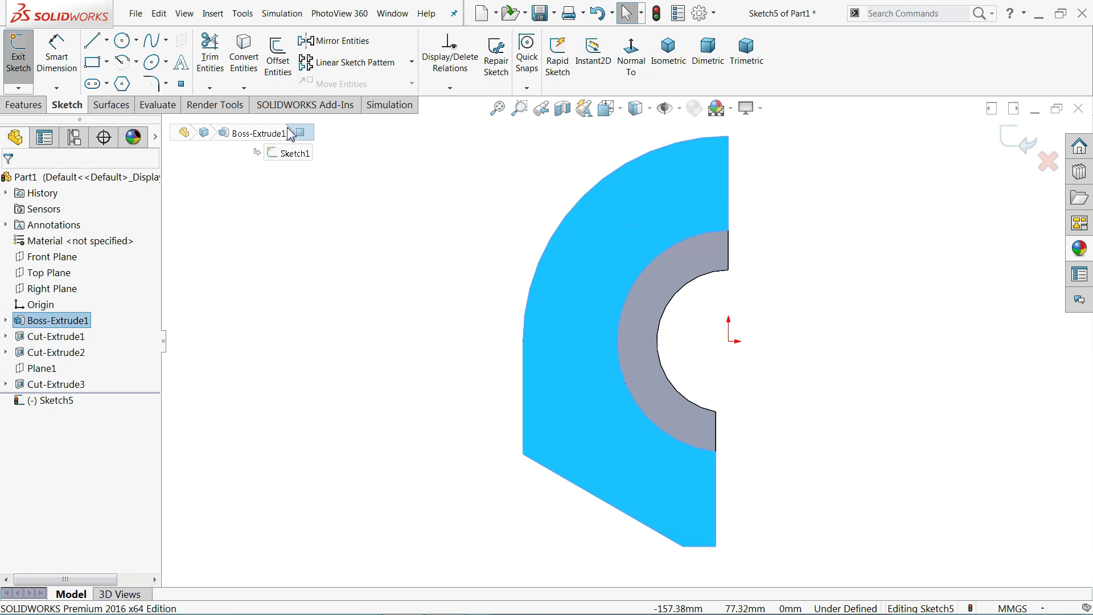
# Step: Draw a horizontal centerline from the left edge to the origin and an angled one to the outer arc
pyautogui.click(107, 40)
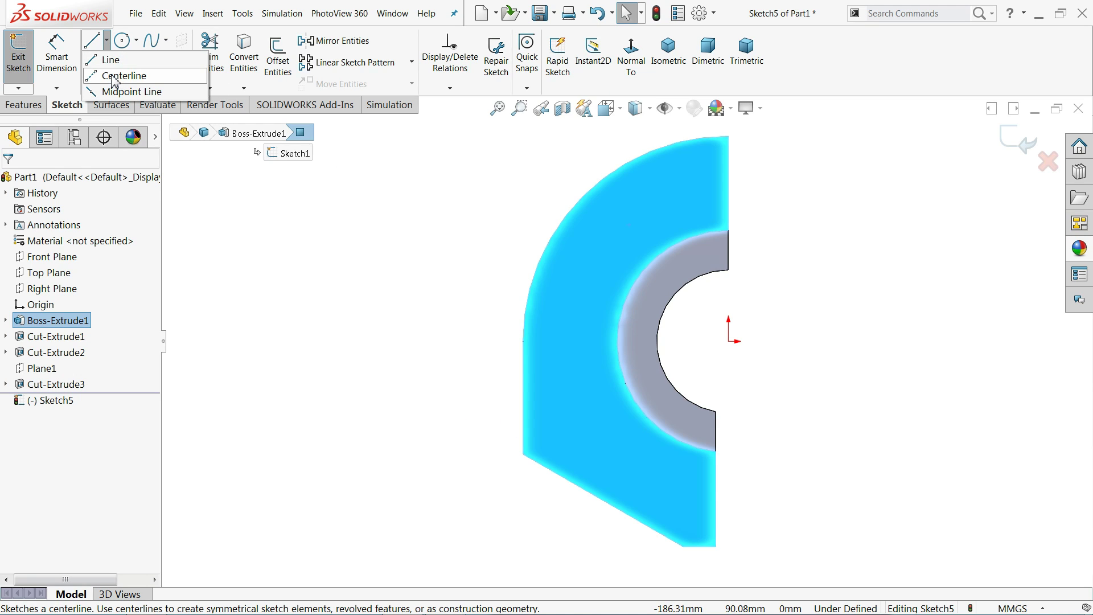
pyautogui.click(113, 81)
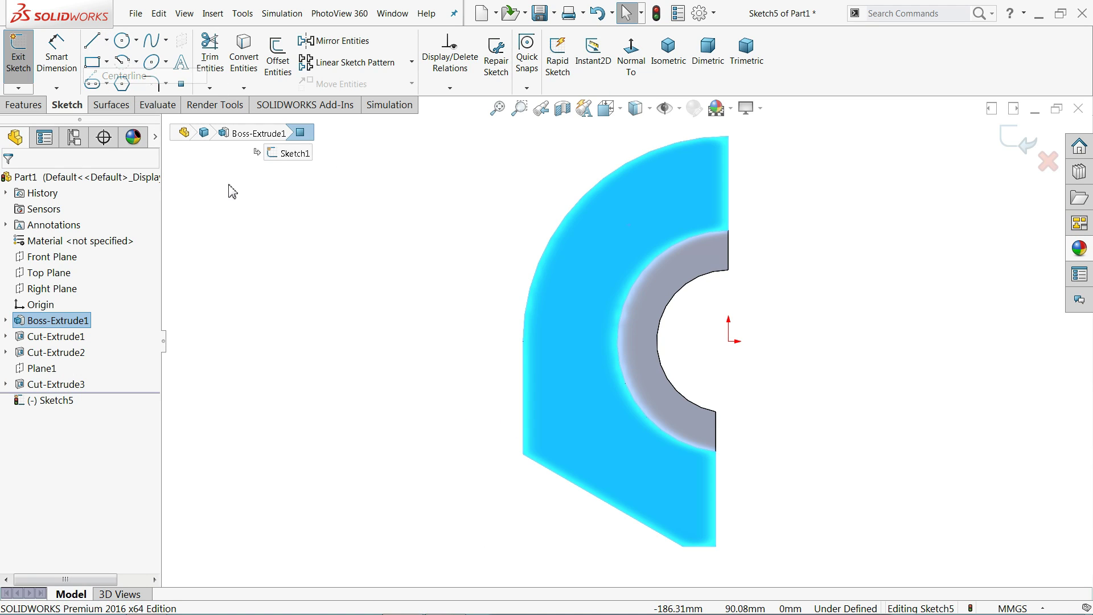
pyautogui.click(523, 341)
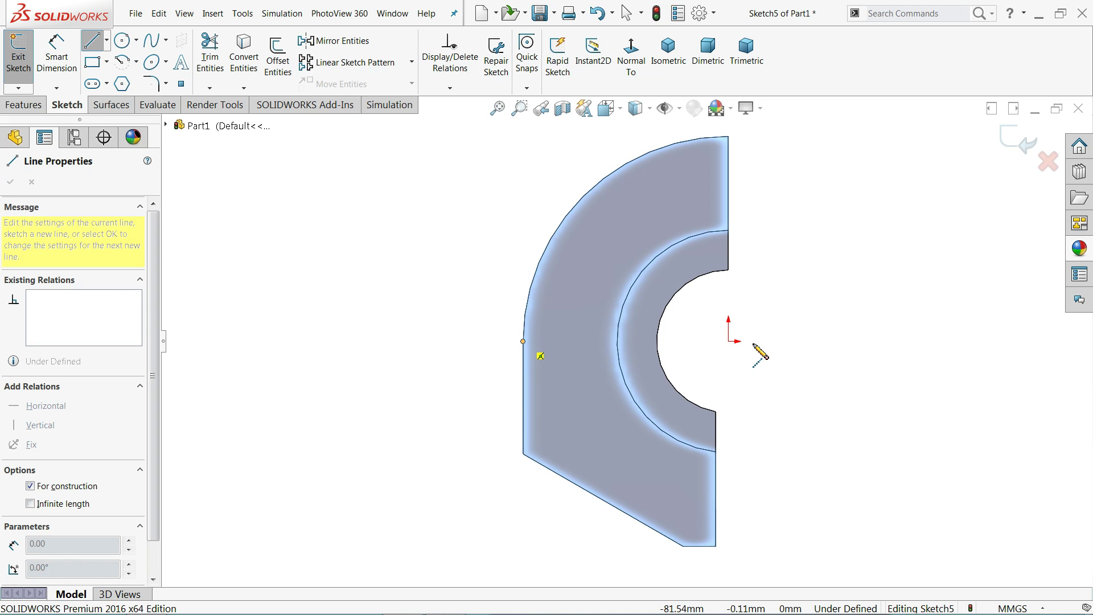
pyautogui.click(729, 342)
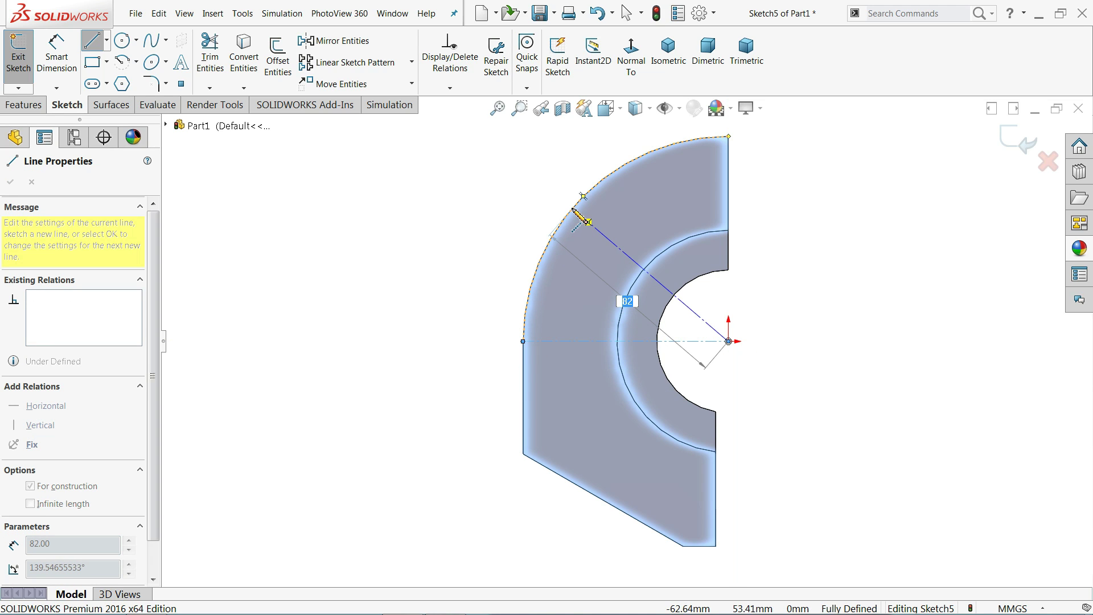
pyautogui.click(573, 209)
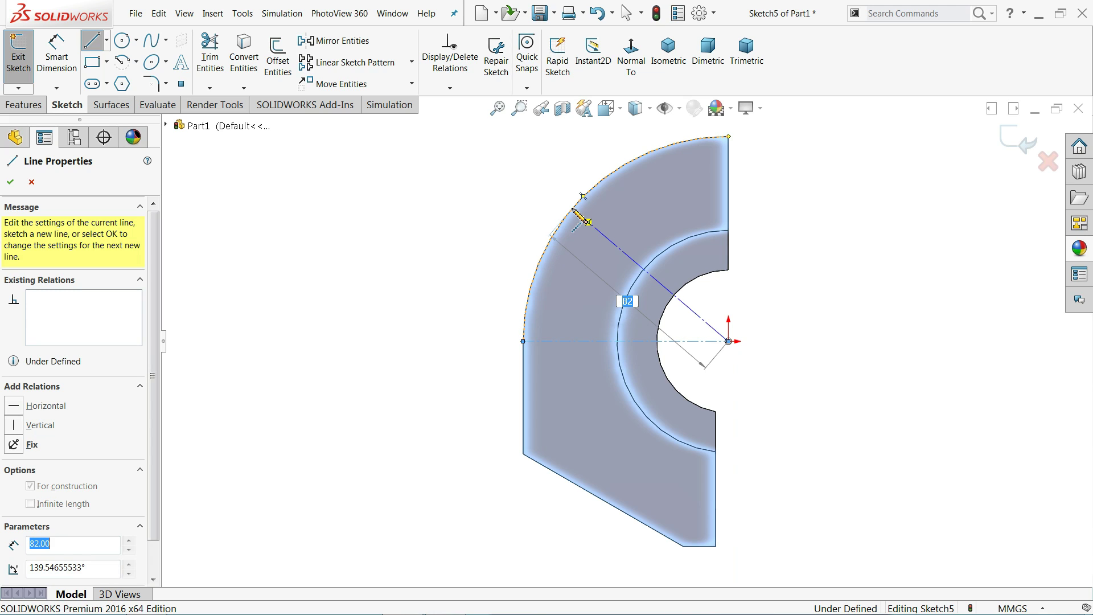
pyautogui.rightClick(414, 161)
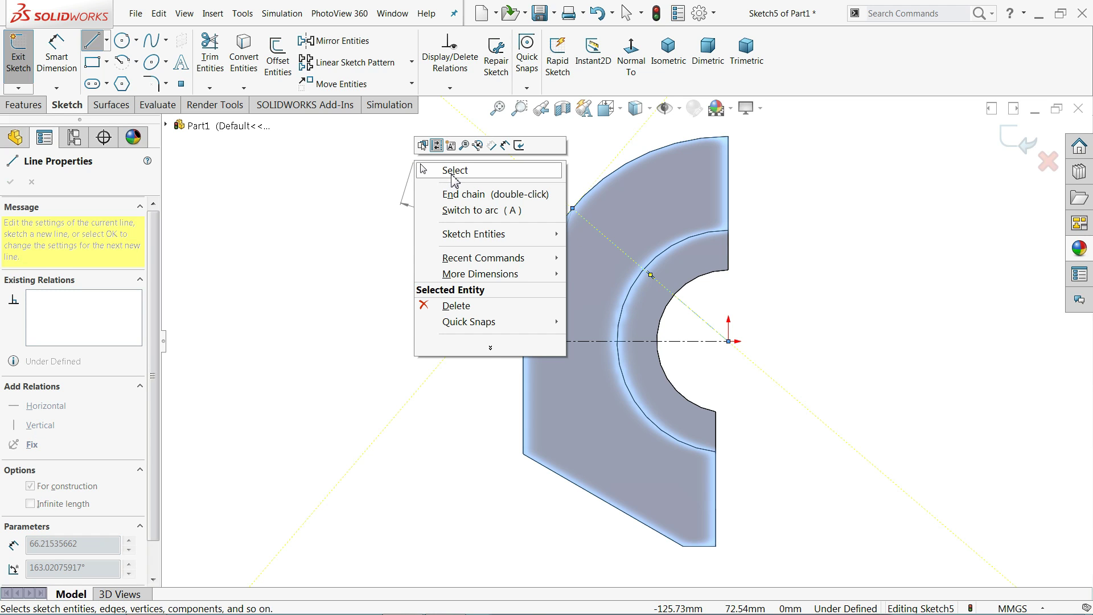
pyautogui.click(454, 180)
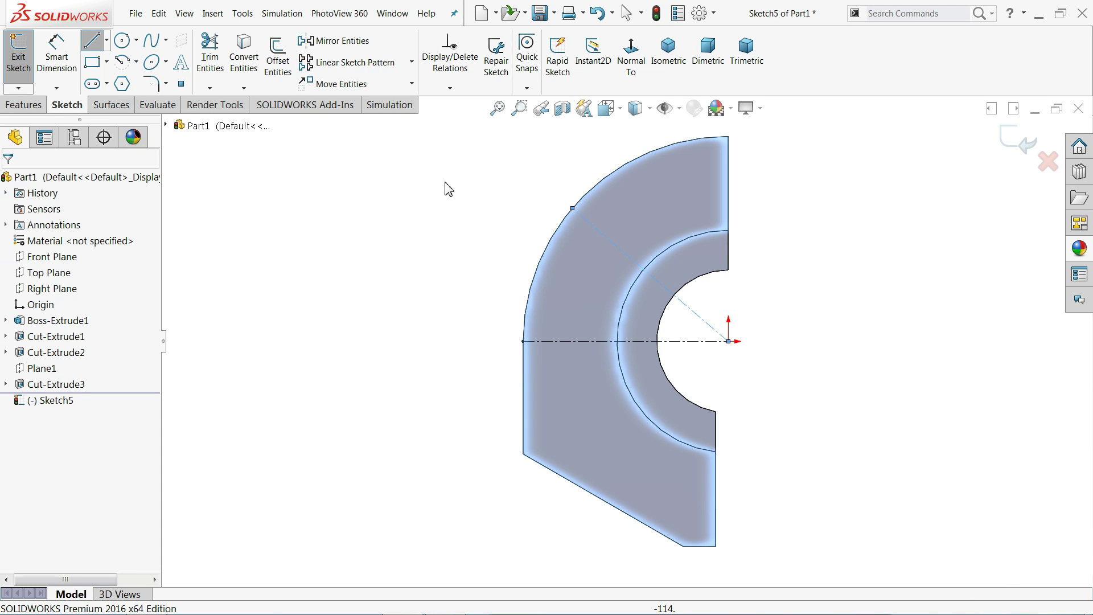
# Step: Dimension the angle between the two centerlines as 38°
pyautogui.click(71, 70)
pyautogui.click(655, 283)
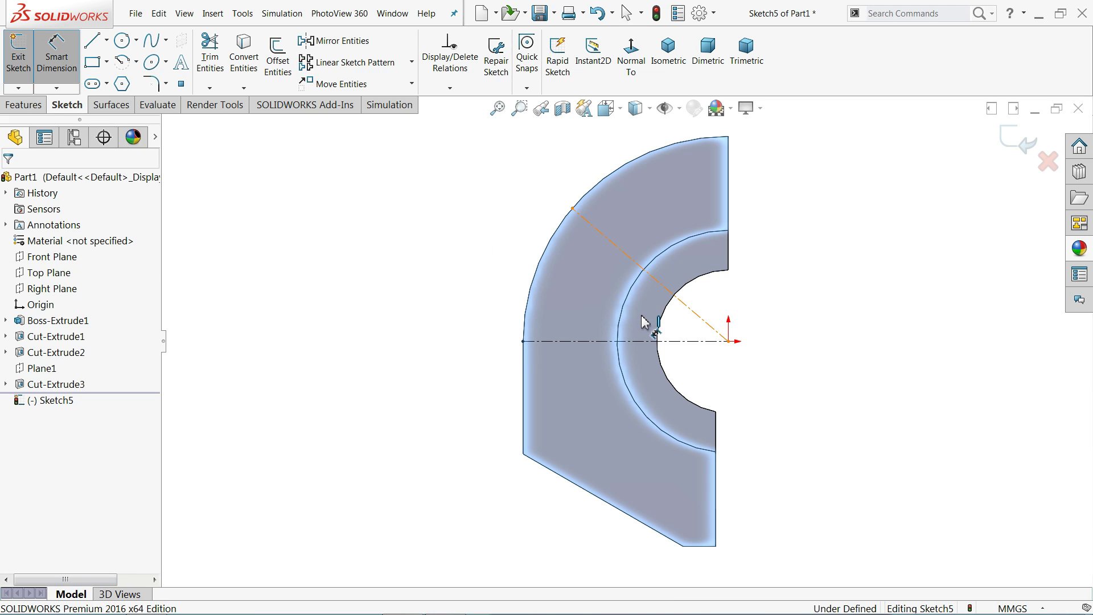
pyautogui.click(641, 342)
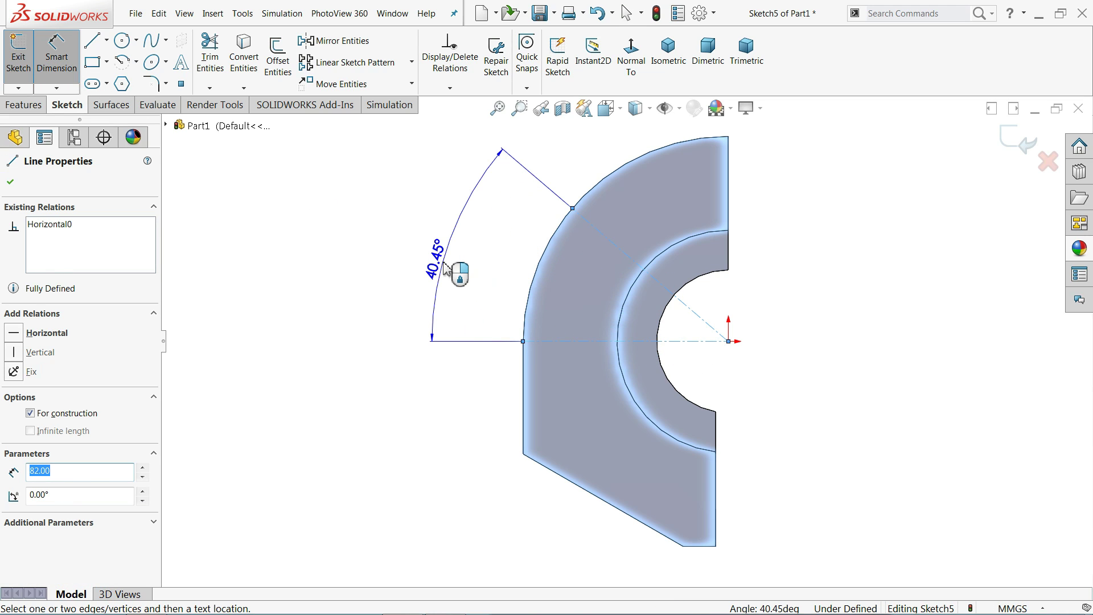
pyautogui.click(444, 264)
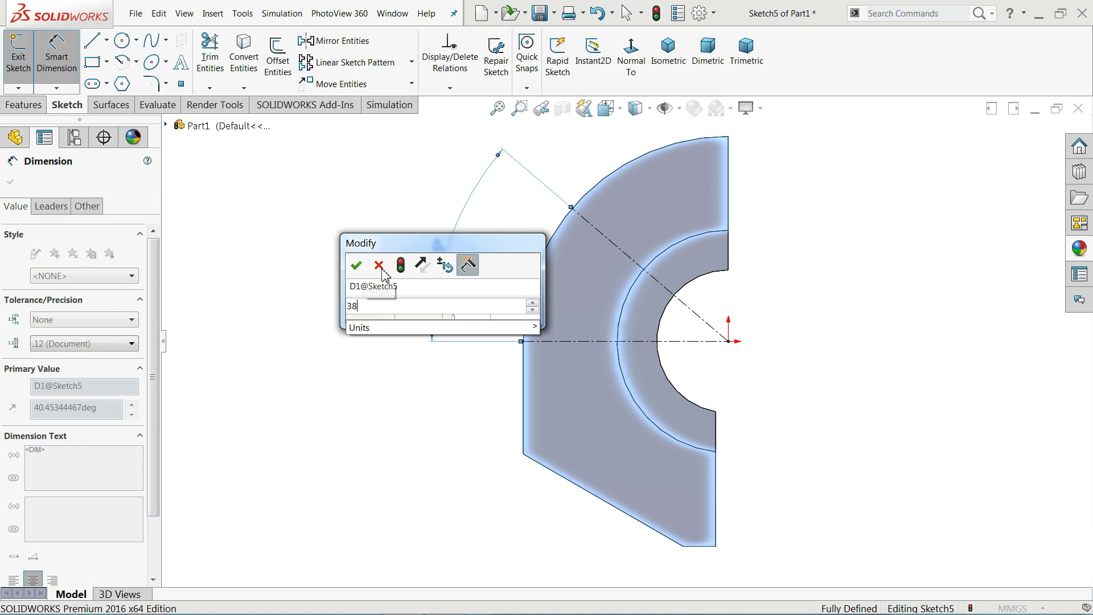
pyautogui.click(355, 259)
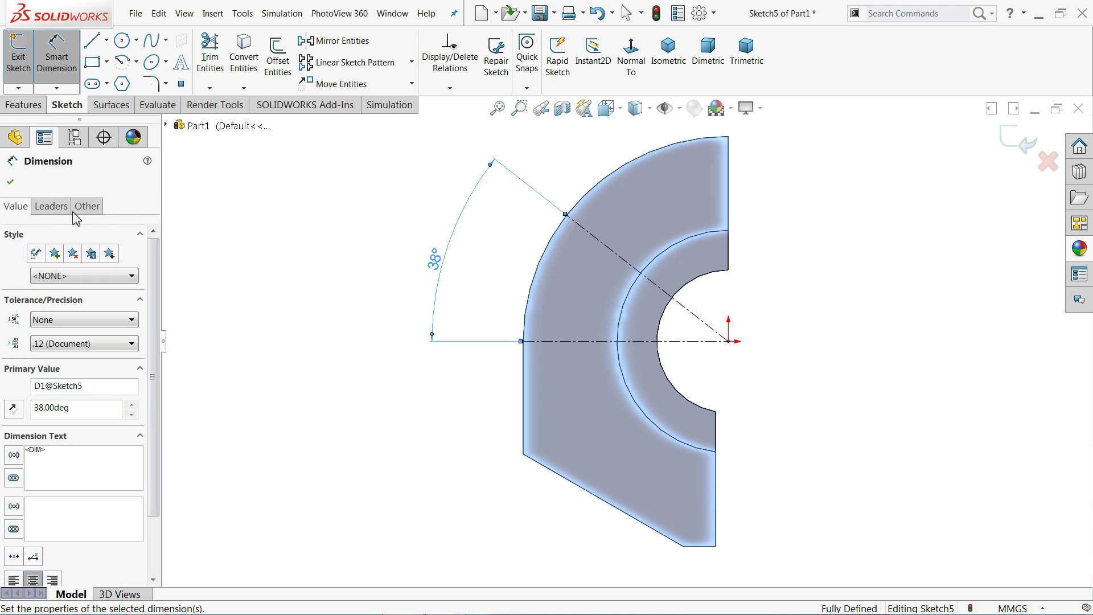
pyautogui.click(10, 181)
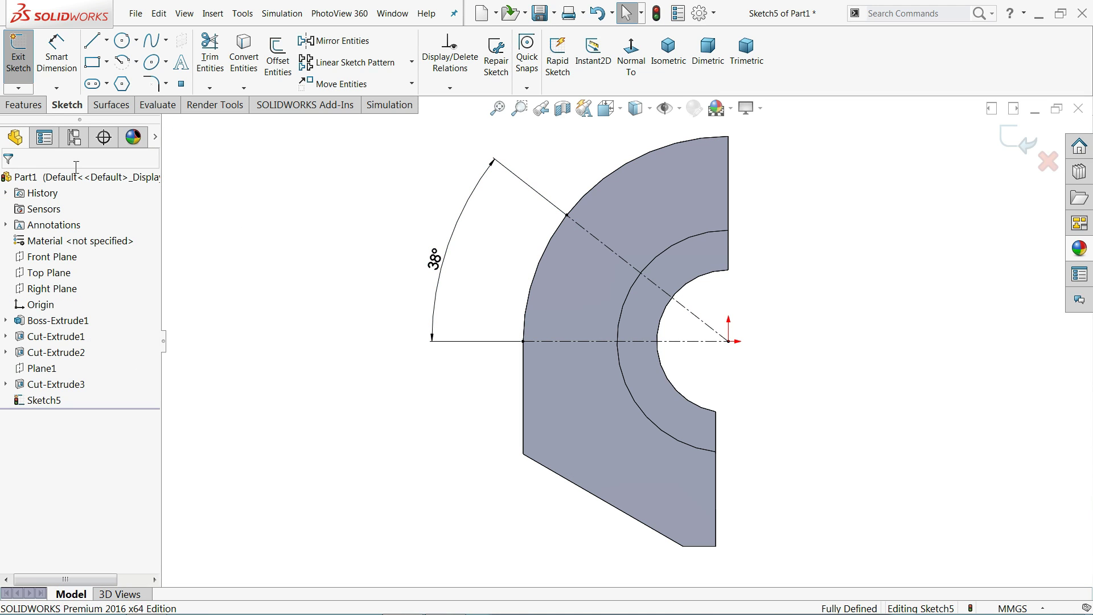
# Step: Convert the outer arc edge into the sketch and draw two joined slot lines
pyautogui.click(585, 195)
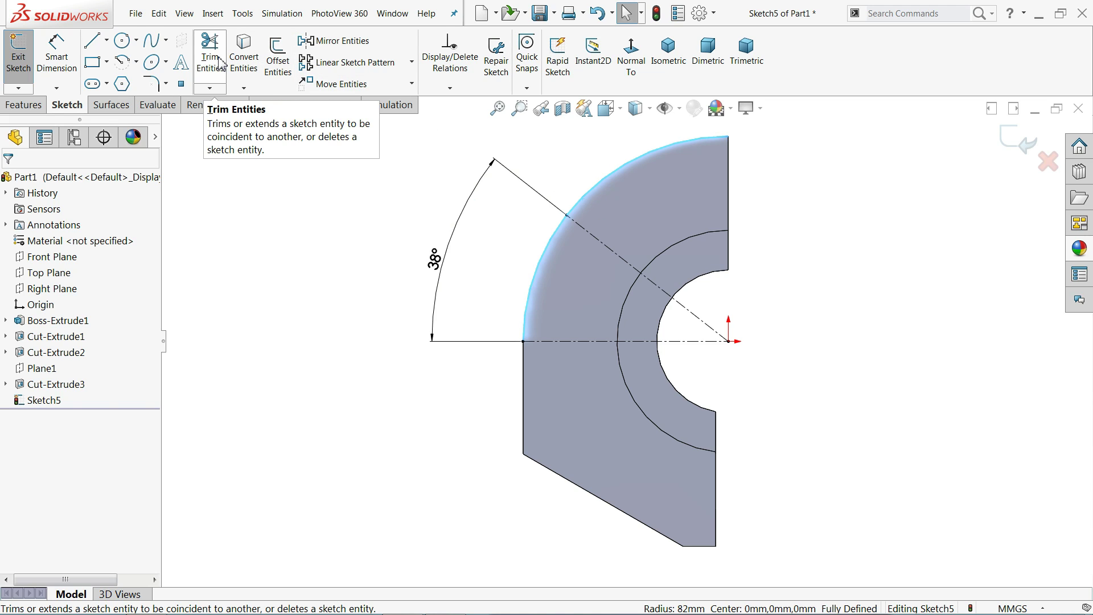
pyautogui.click(247, 64)
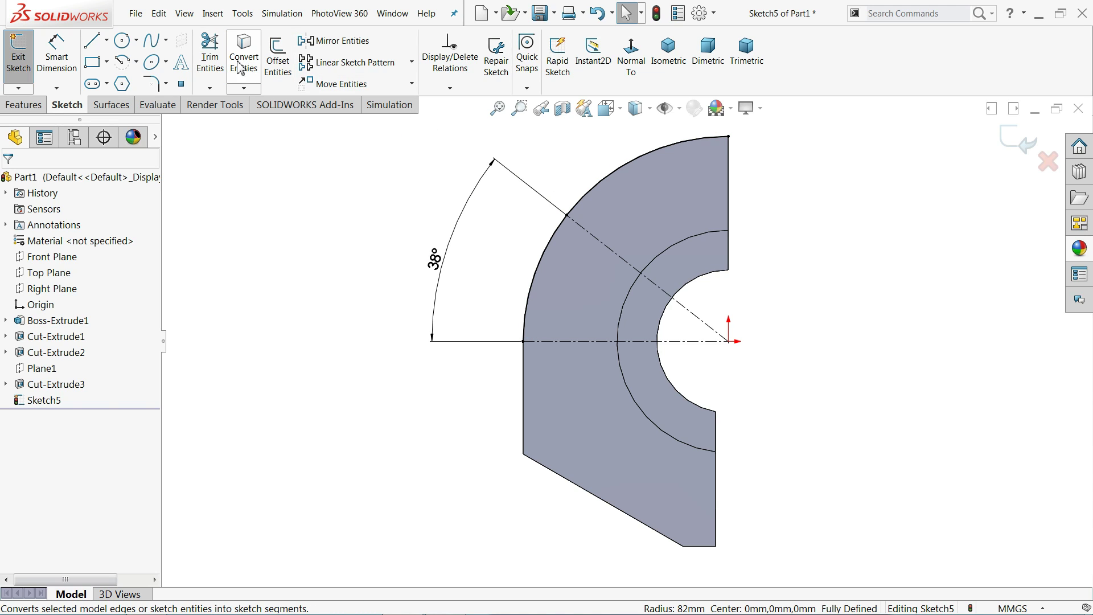
pyautogui.click(92, 46)
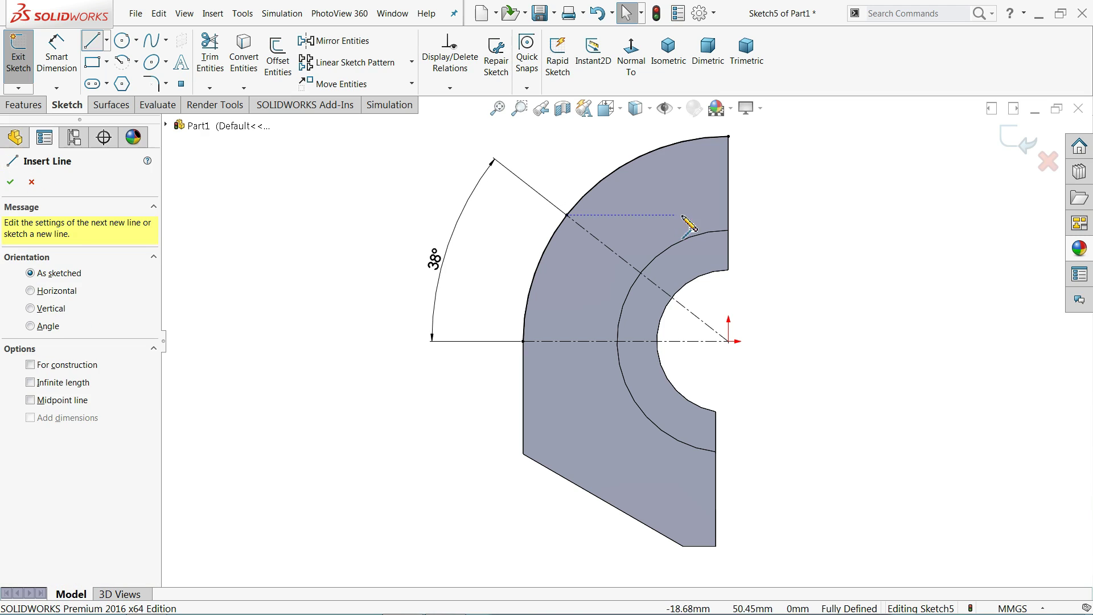
pyautogui.click(695, 199)
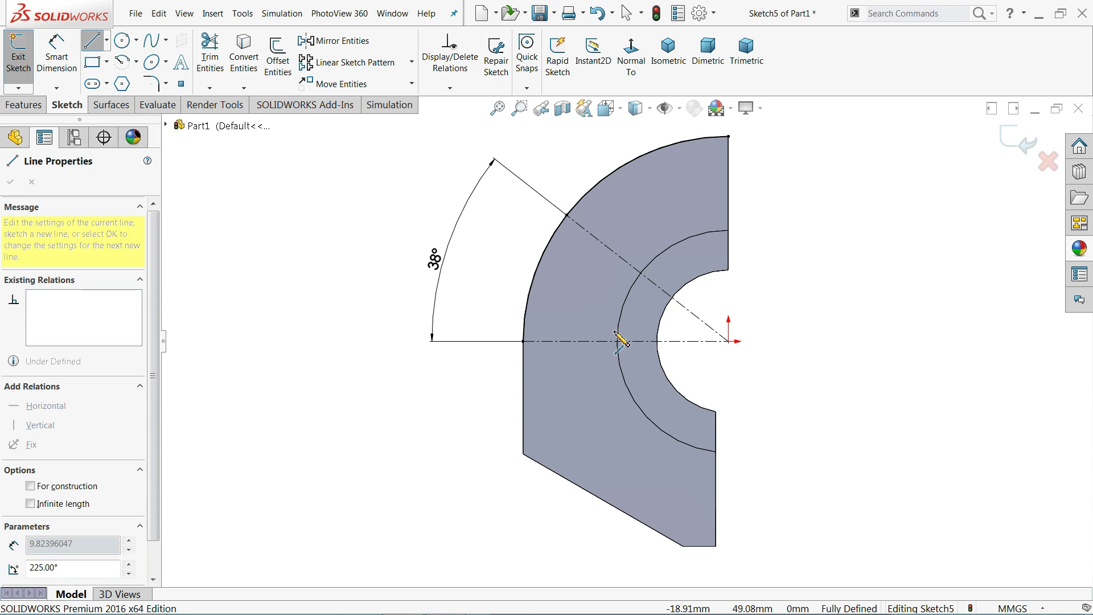
pyautogui.click(604, 351)
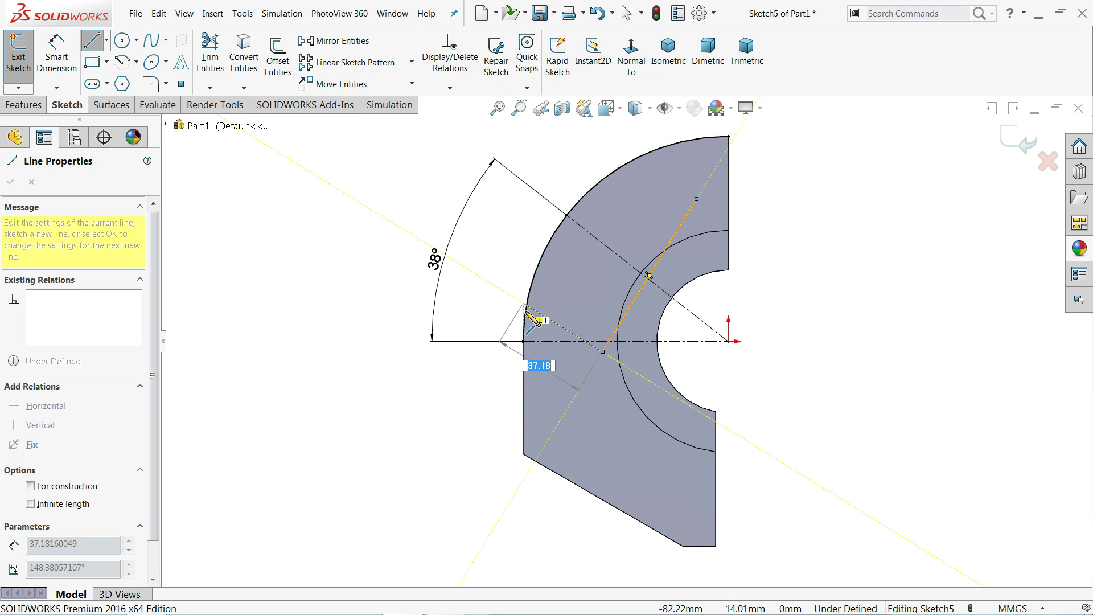
pyautogui.click(527, 305)
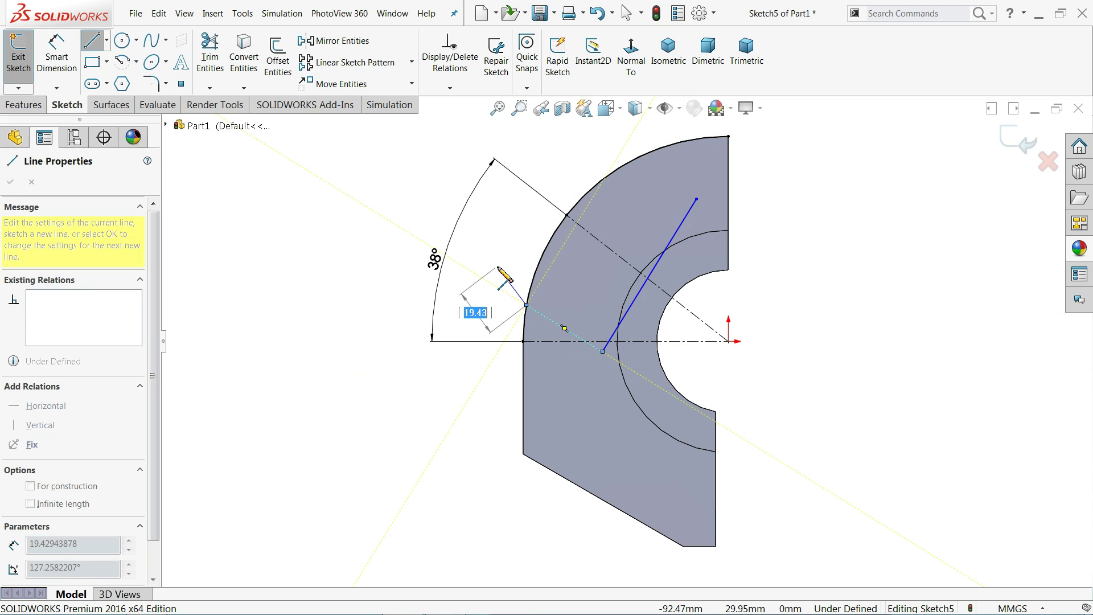
pyautogui.press('Escape')
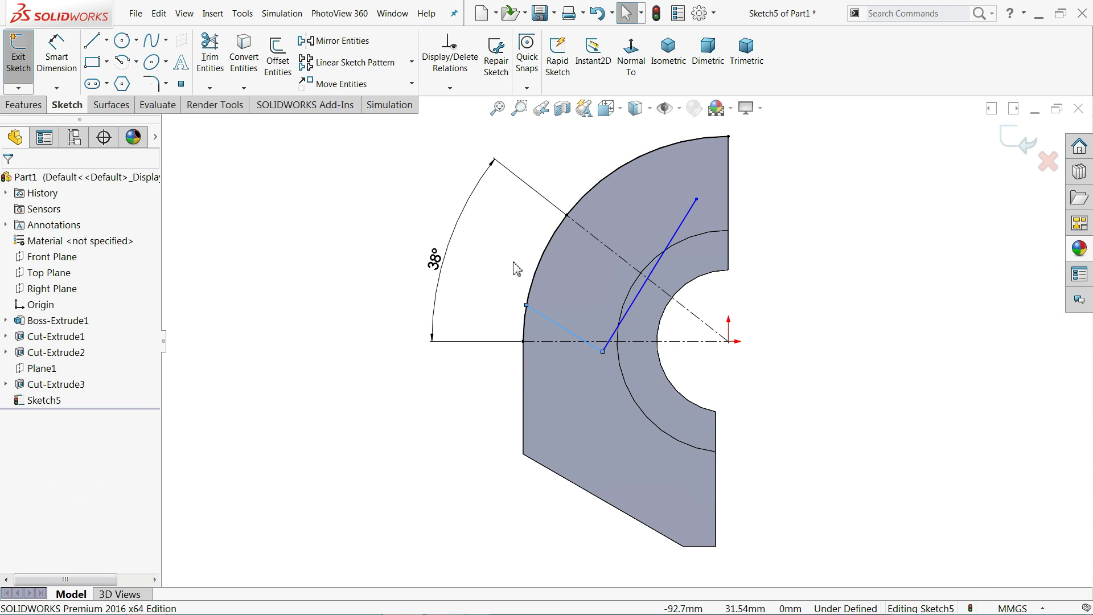
pyautogui.press('Return')
# Step: Draw the third slot line from the long line's upper end to the outer arc
pyautogui.click(697, 200)
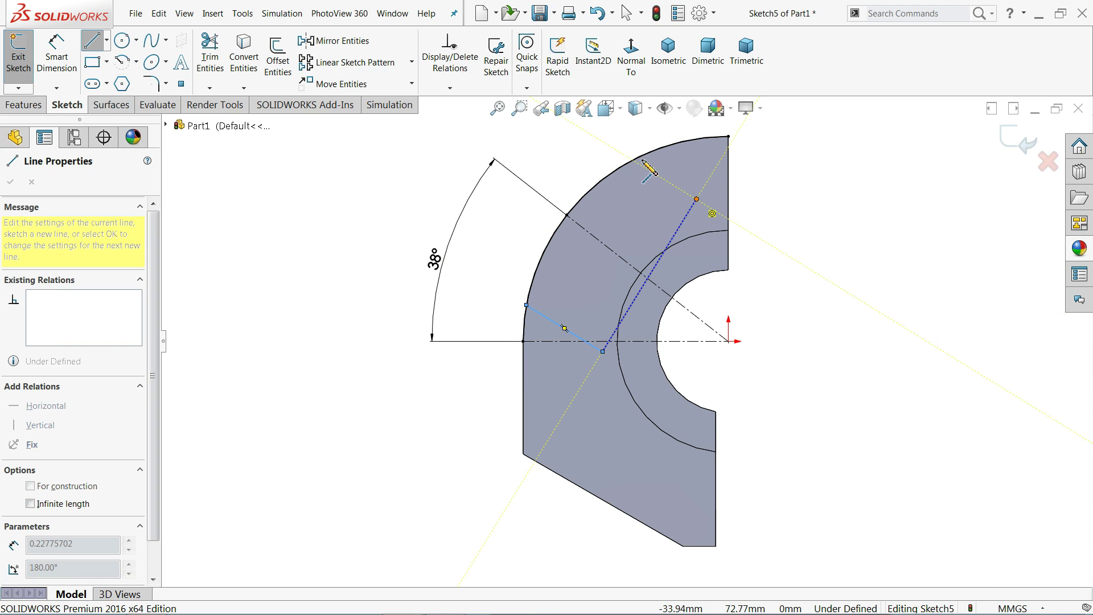
pyautogui.rightClick(604, 152)
pyautogui.click(644, 162)
pyautogui.scroll(-2, 693, 214)
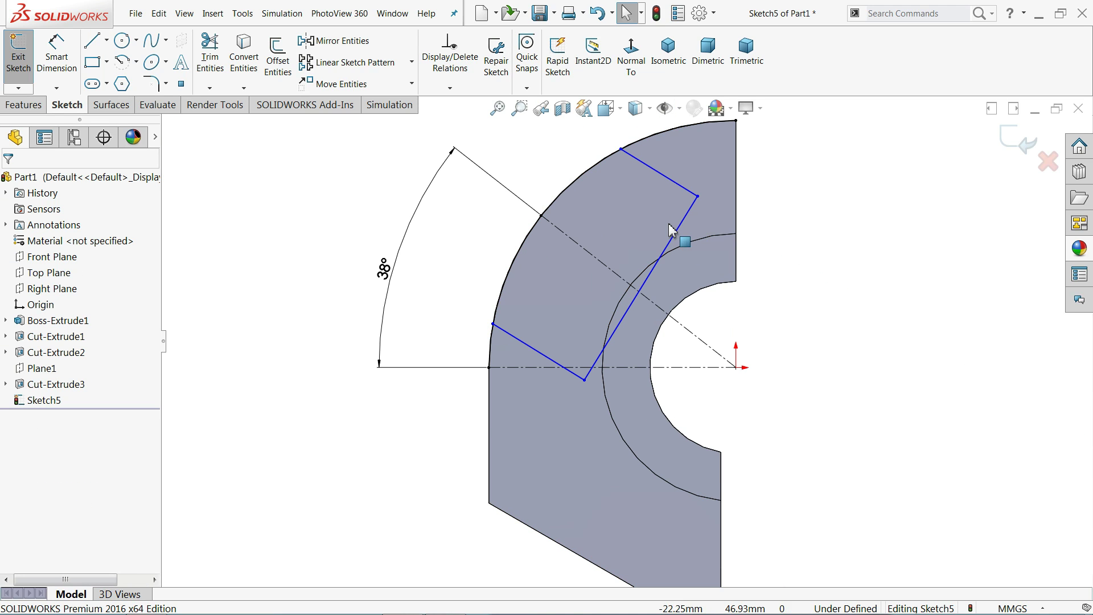
pyautogui.click(677, 162)
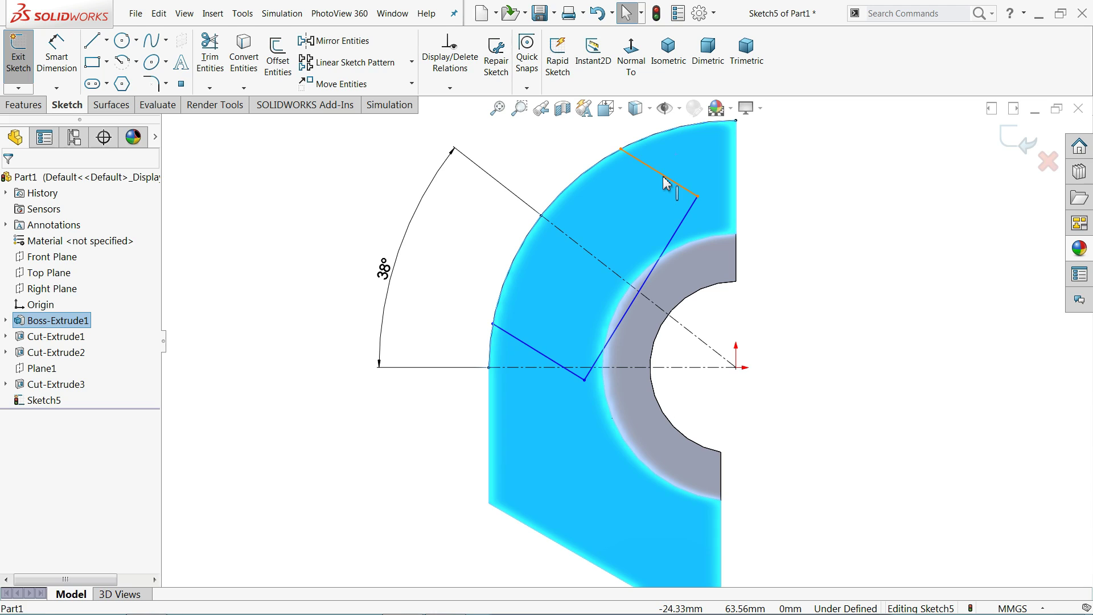
# Step: Make the two short slot lines symmetric about the 38° centerline, then shift the long line toward the arc
pyautogui.click(661, 175)
pyautogui.click(610, 275)
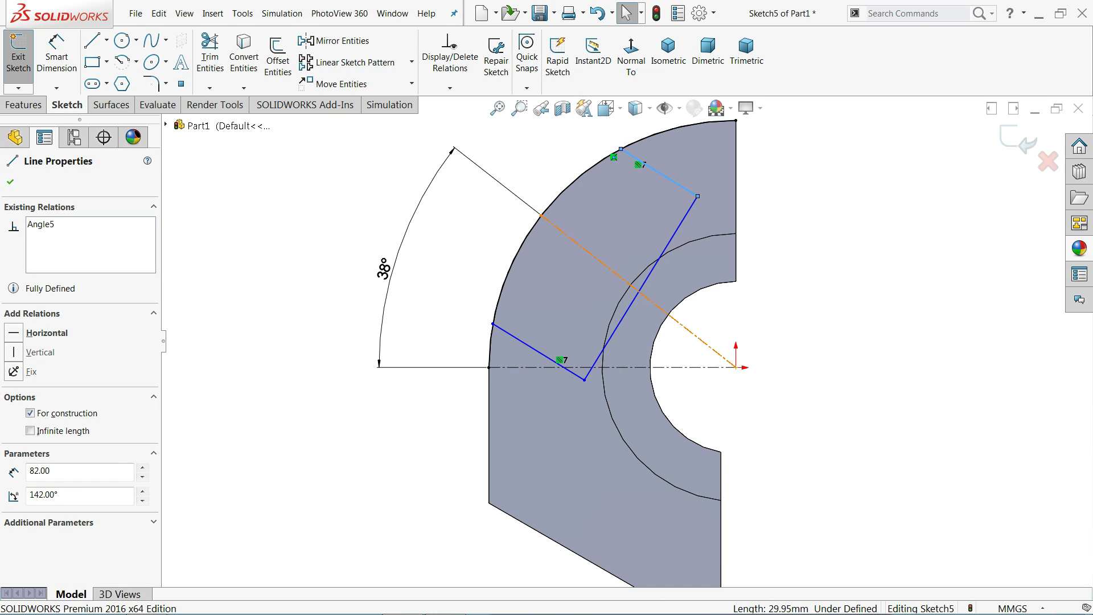
pyautogui.keyDown('ctrl'); pyautogui.click(541, 359); pyautogui.keyUp('ctrl')
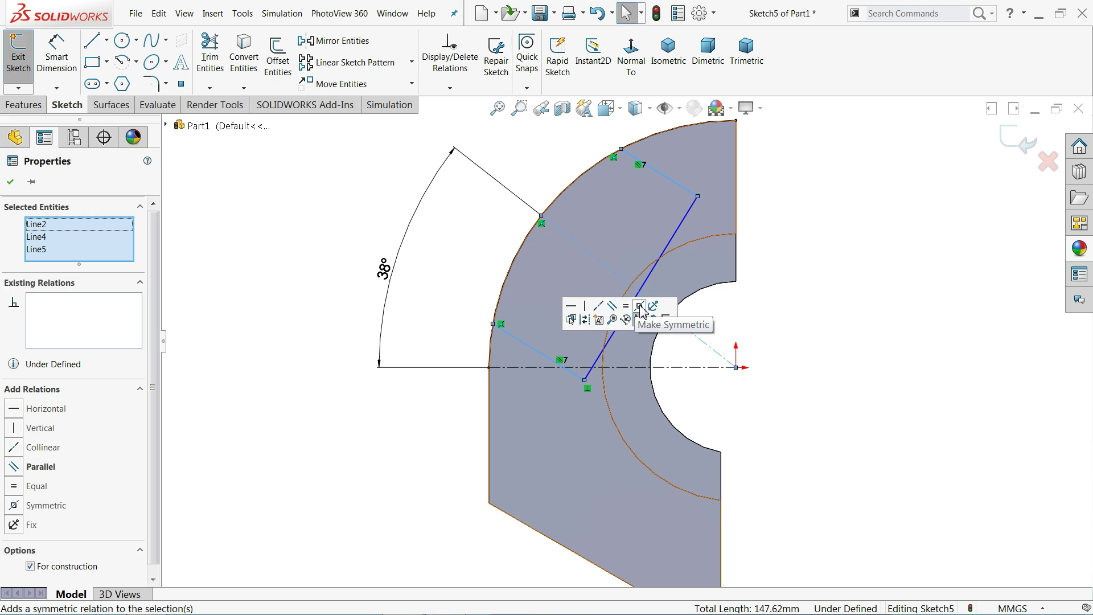
pyautogui.click(640, 308)
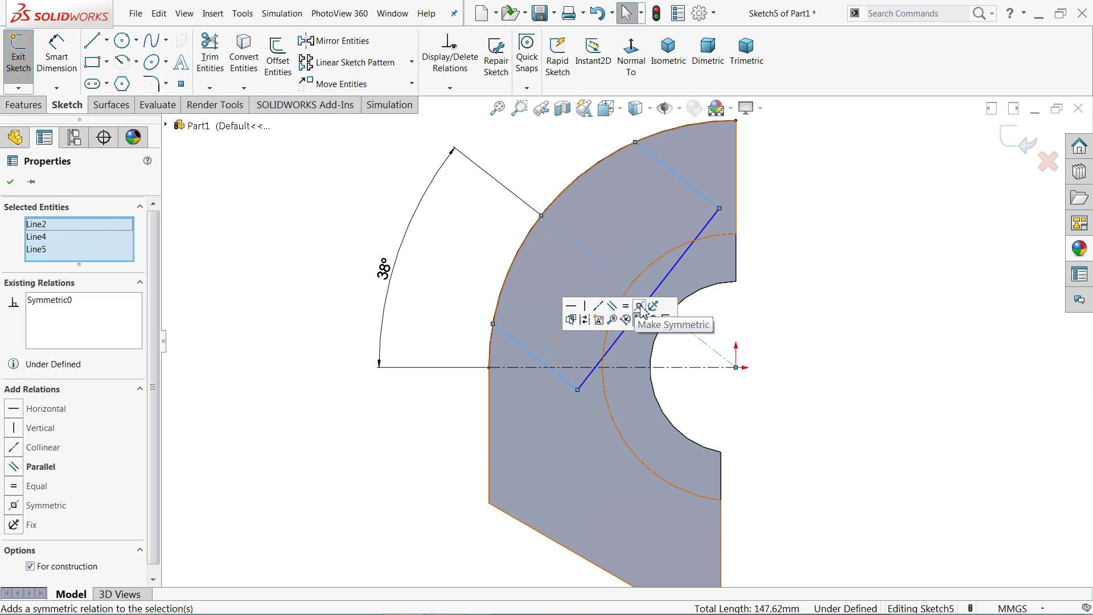
pyautogui.click(797, 306)
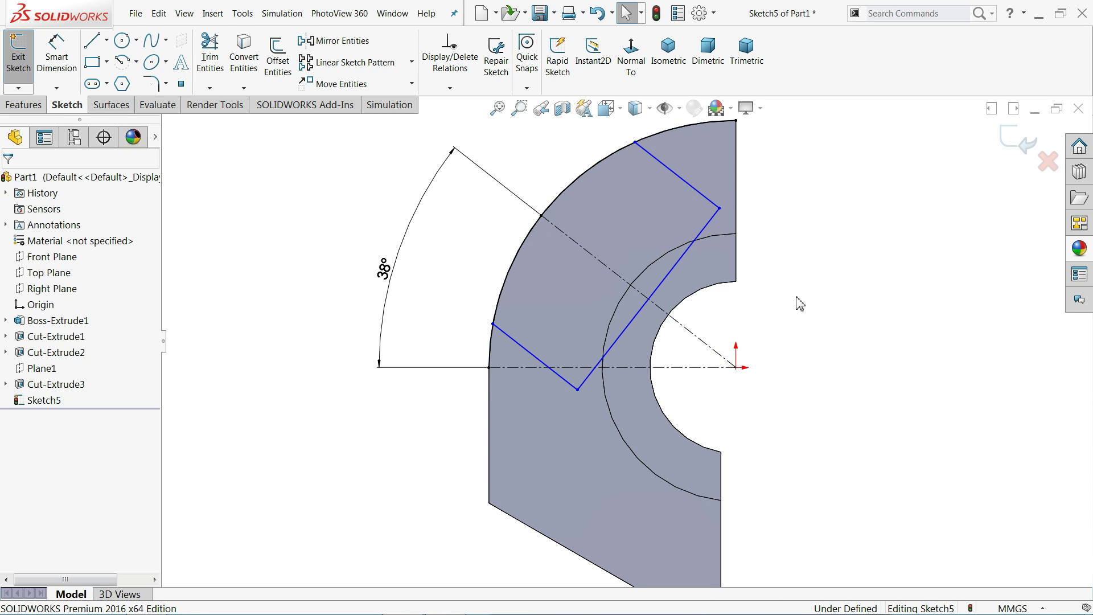
pyautogui.press('z')
pyautogui.moveTo(649, 310); pyautogui.dragTo(612, 270)
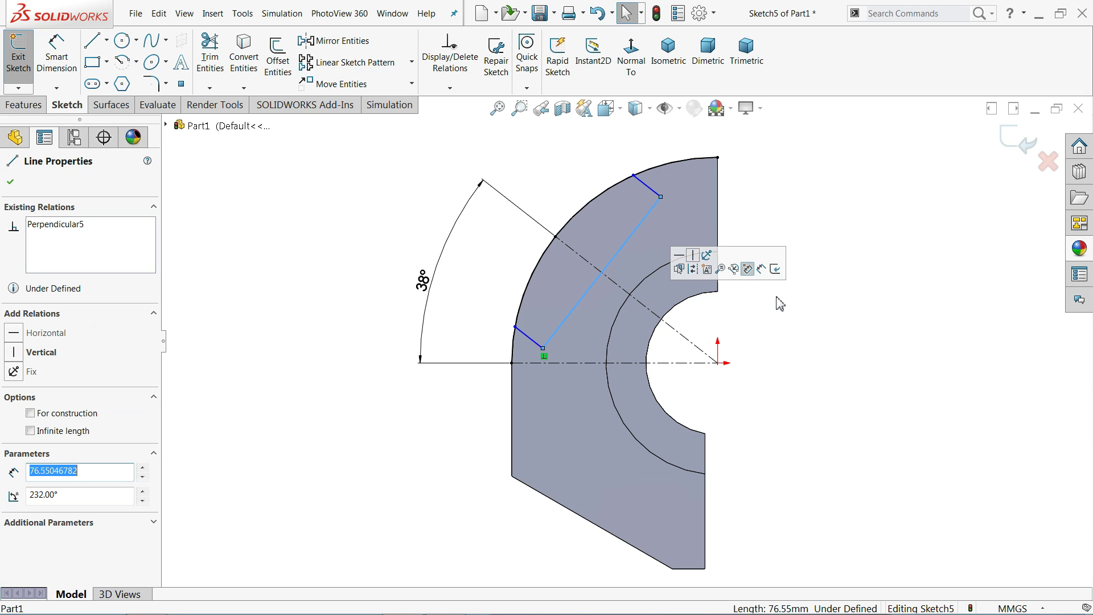
# Step: Dimension the long slot line to 82 mm length
pyautogui.click(802, 337)
pyautogui.scroll(-1, 729, 338)
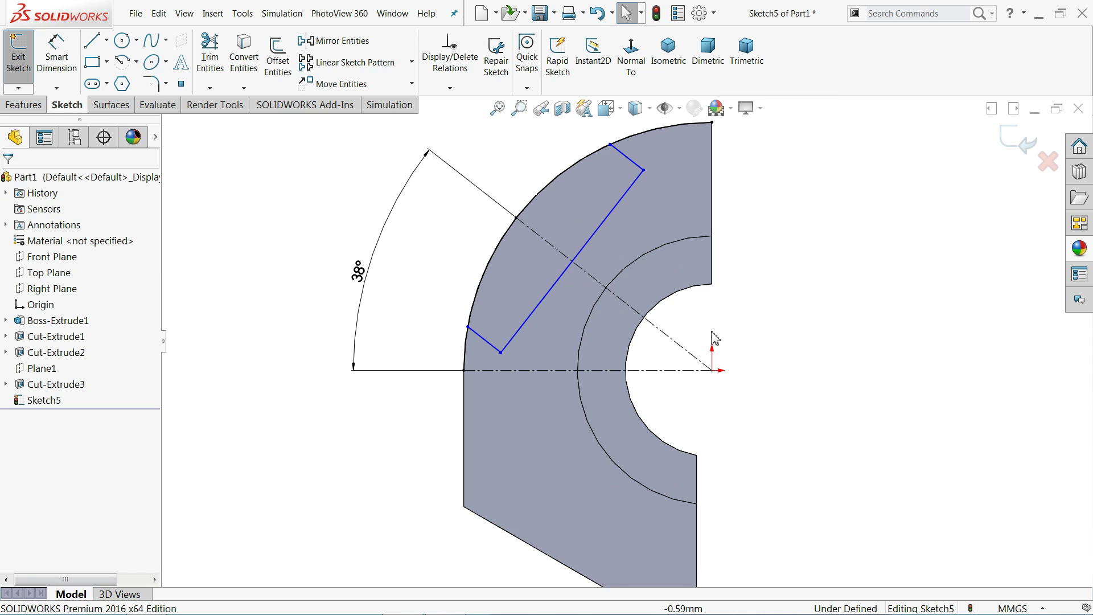
pyautogui.click(565, 278)
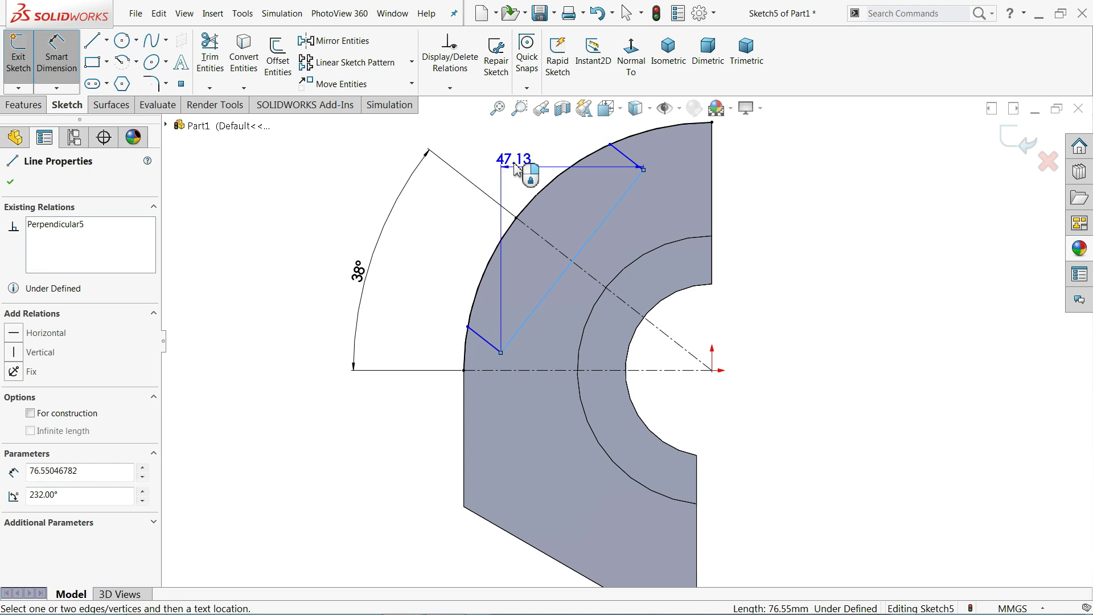
pyautogui.click(500, 169)
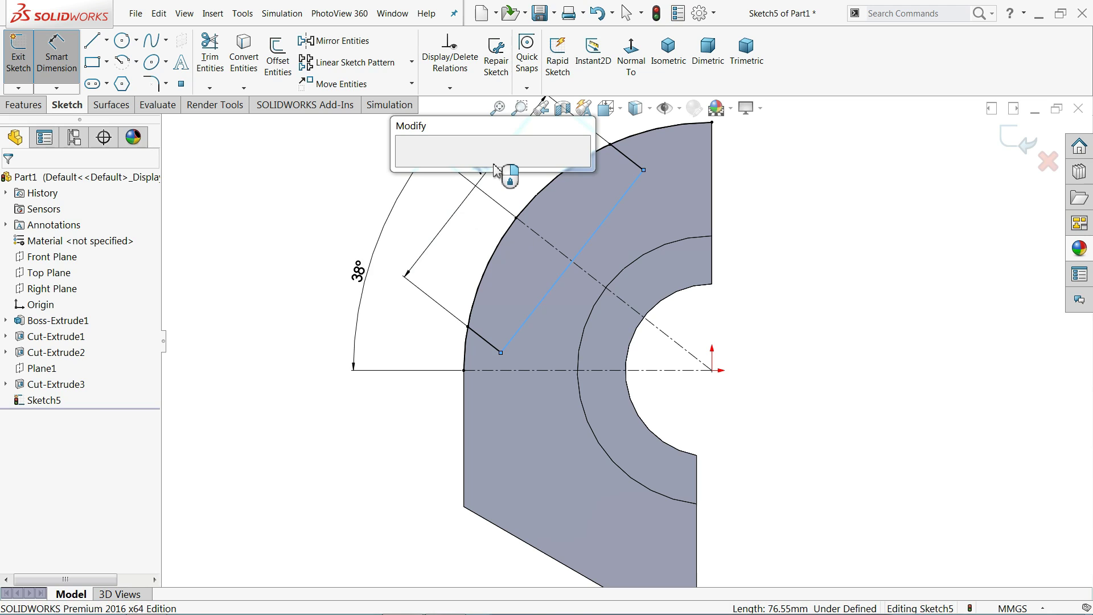
pyautogui.write('82')
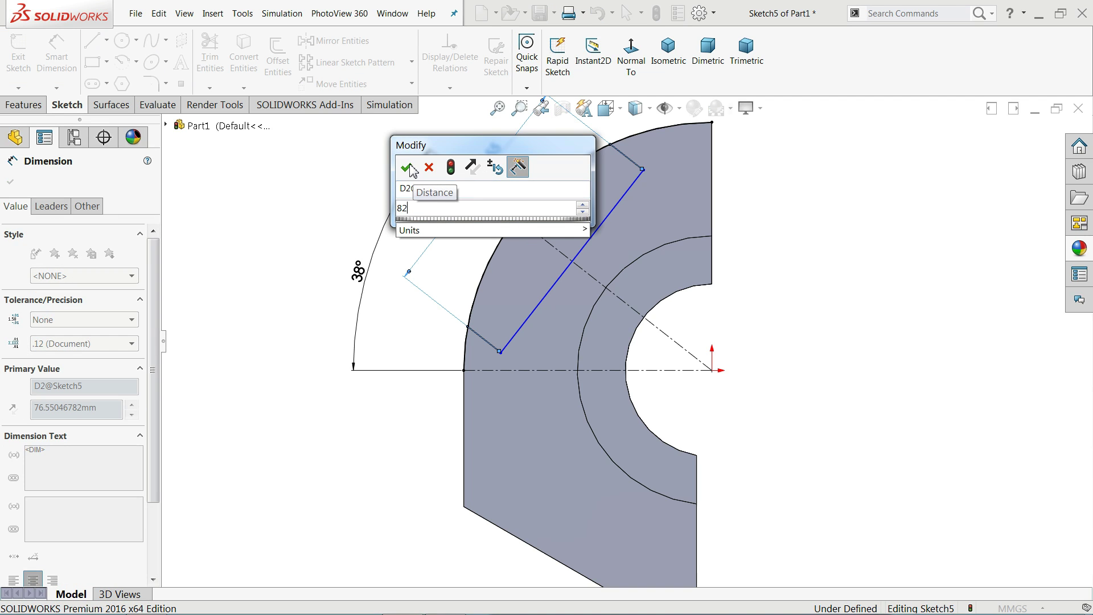
pyautogui.click(408, 168)
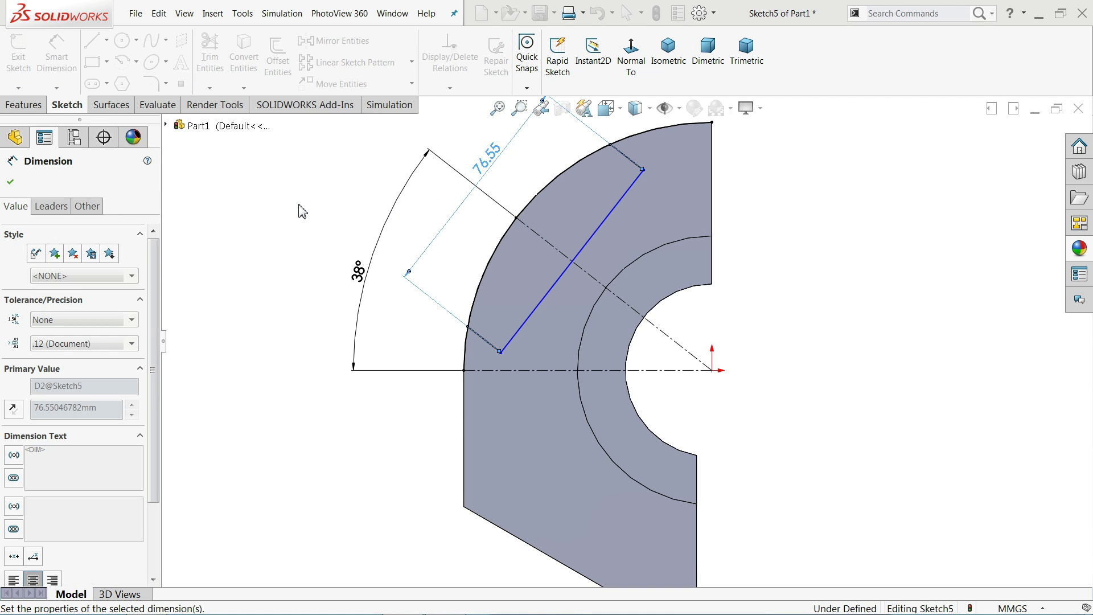
# Step: Dimension the long slot line 51 mm from the bore centre origin
pyautogui.click(611, 212)
pyautogui.click(711, 370)
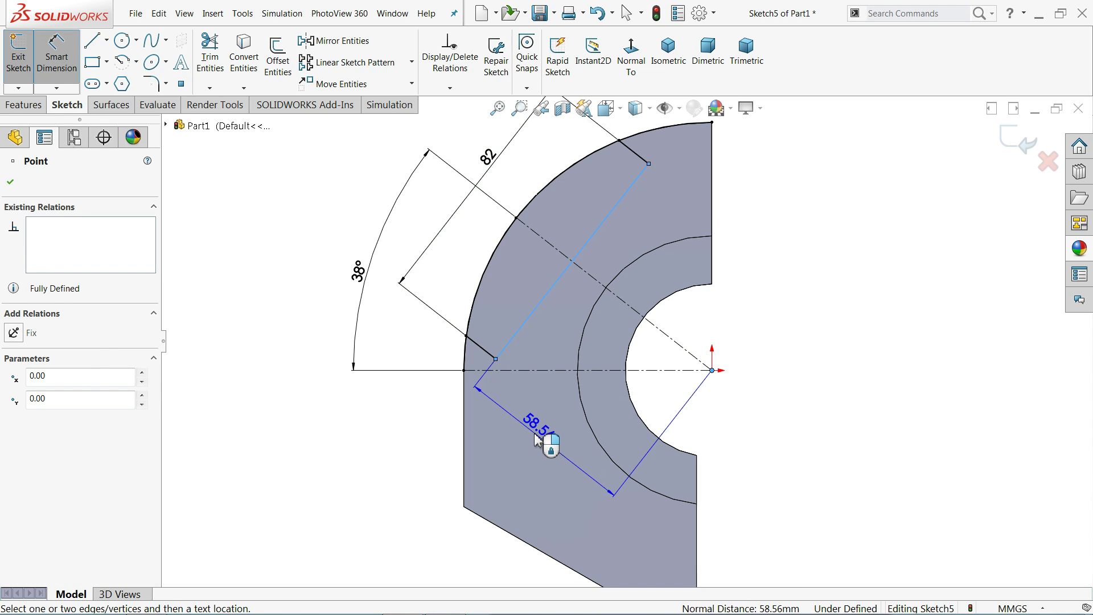
pyautogui.click(535, 438)
pyautogui.write('51')
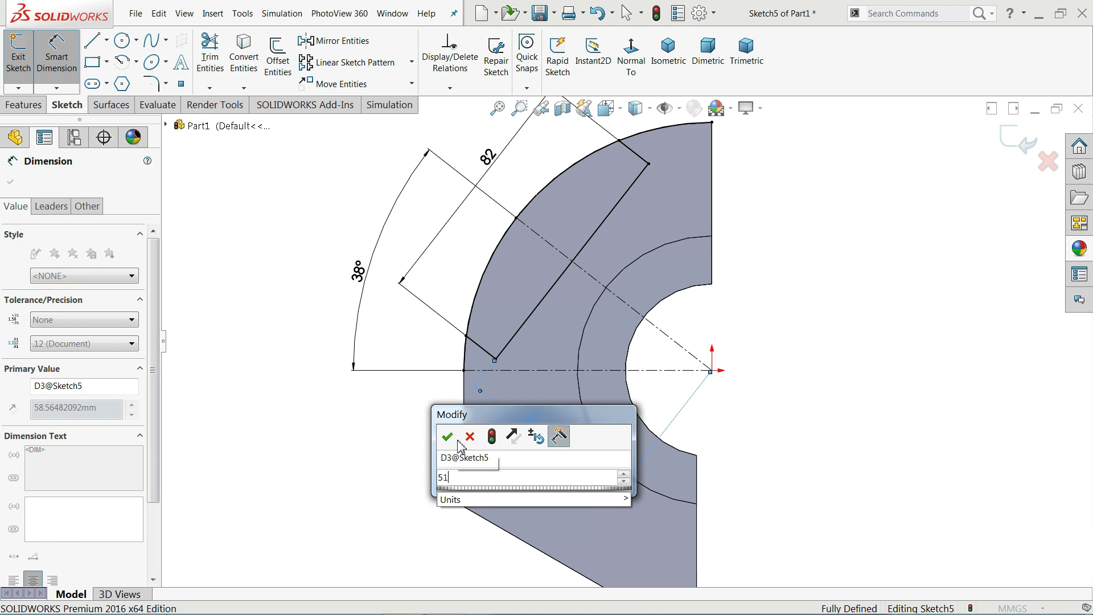
pyautogui.click(448, 437)
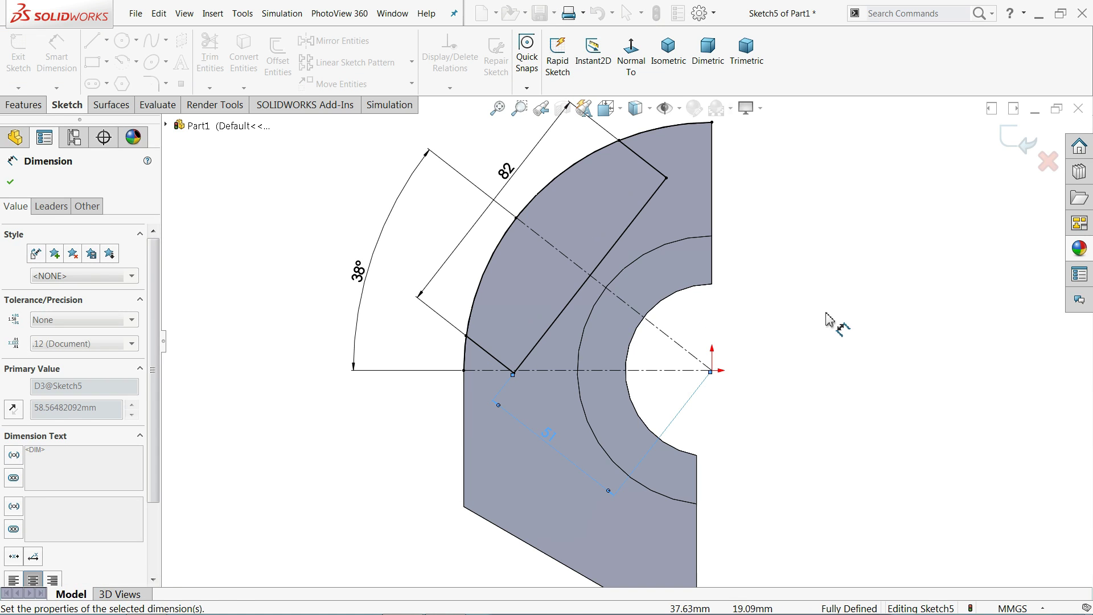
pyautogui.click(211, 54)
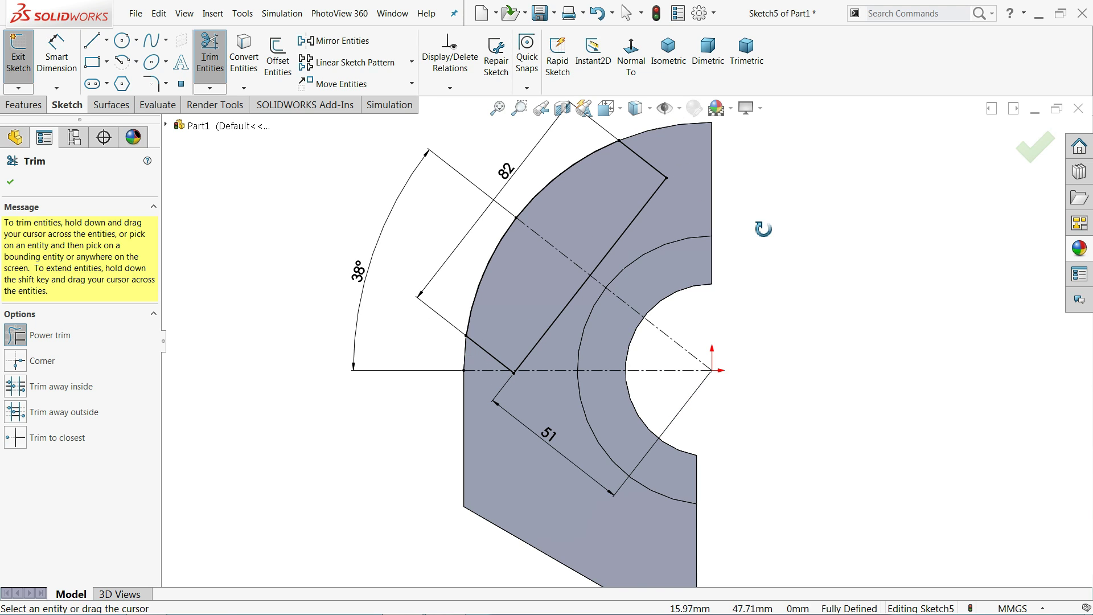
# Step: Add a driven 41 mm dimension along the centreline and start an Extruded Boss/Base
pyautogui.moveTo(763, 229); pyautogui.dragTo(716, 252, button='middle')
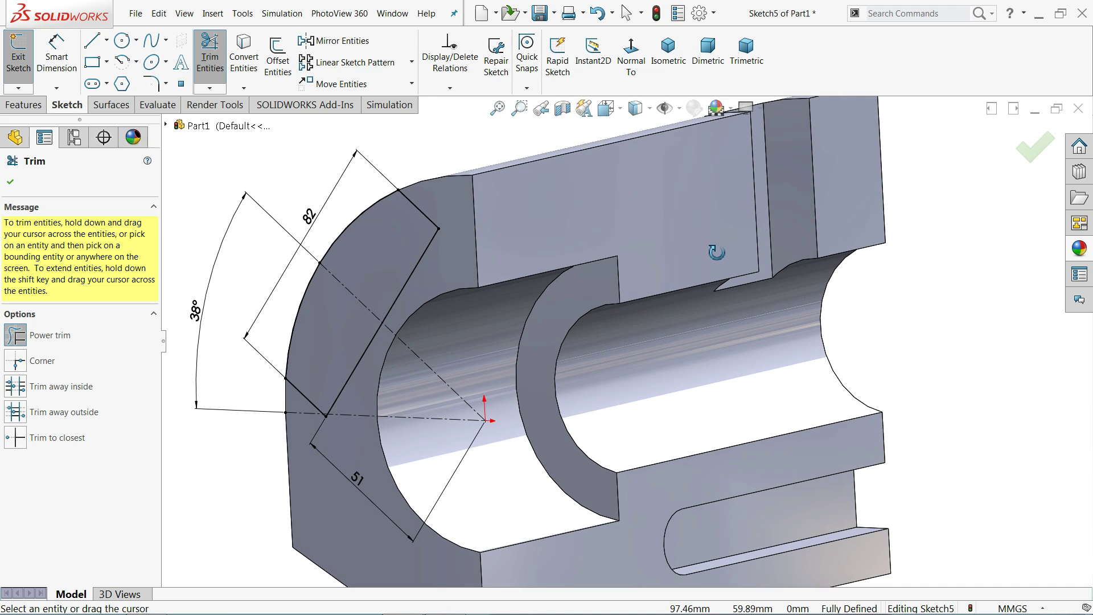
pyautogui.hotkey('ctrl', 'Right')
pyautogui.hotkey('ctrl', 'Right')
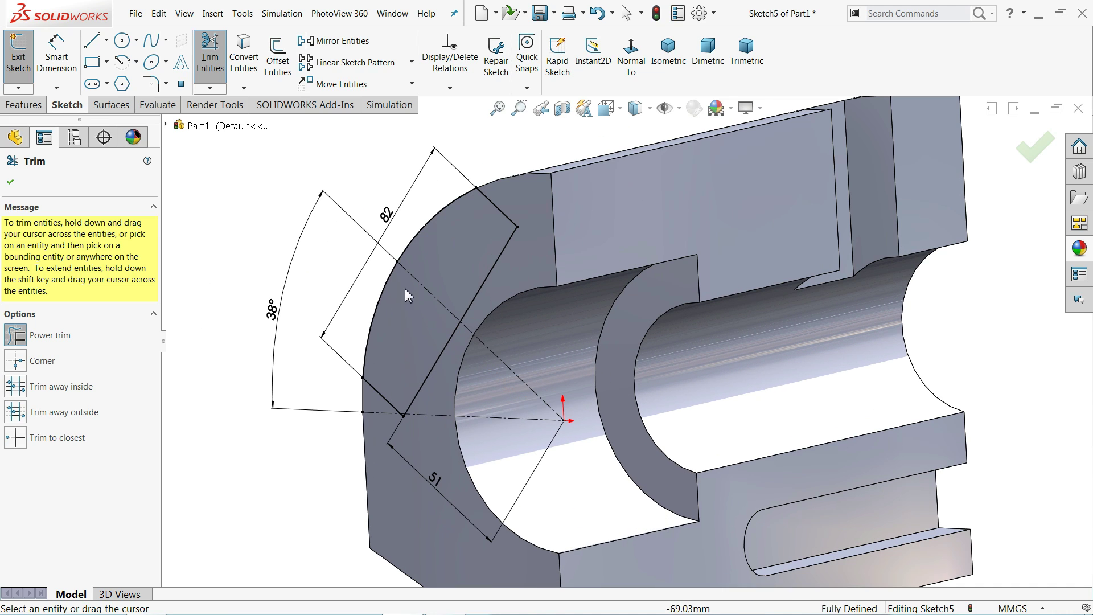
pyautogui.click(56, 57)
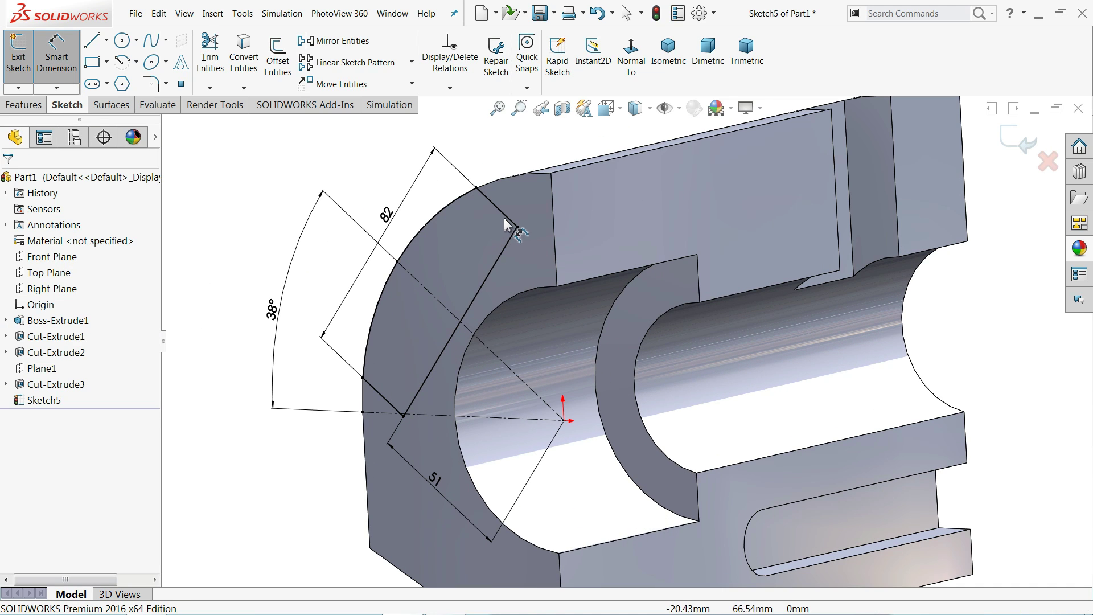
pyautogui.click(451, 314)
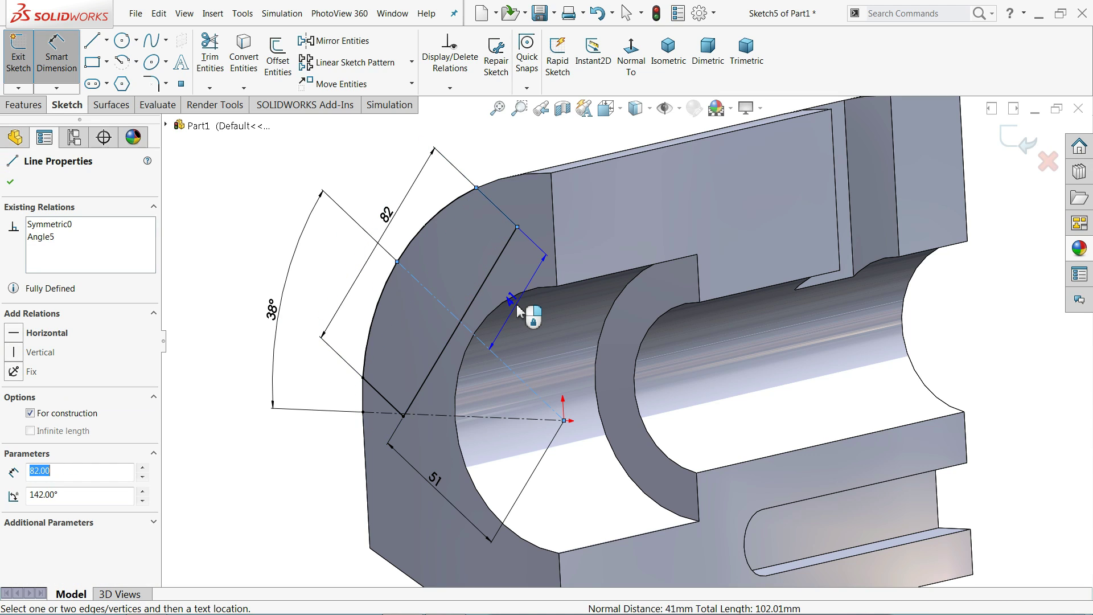
pyautogui.click(415, 231)
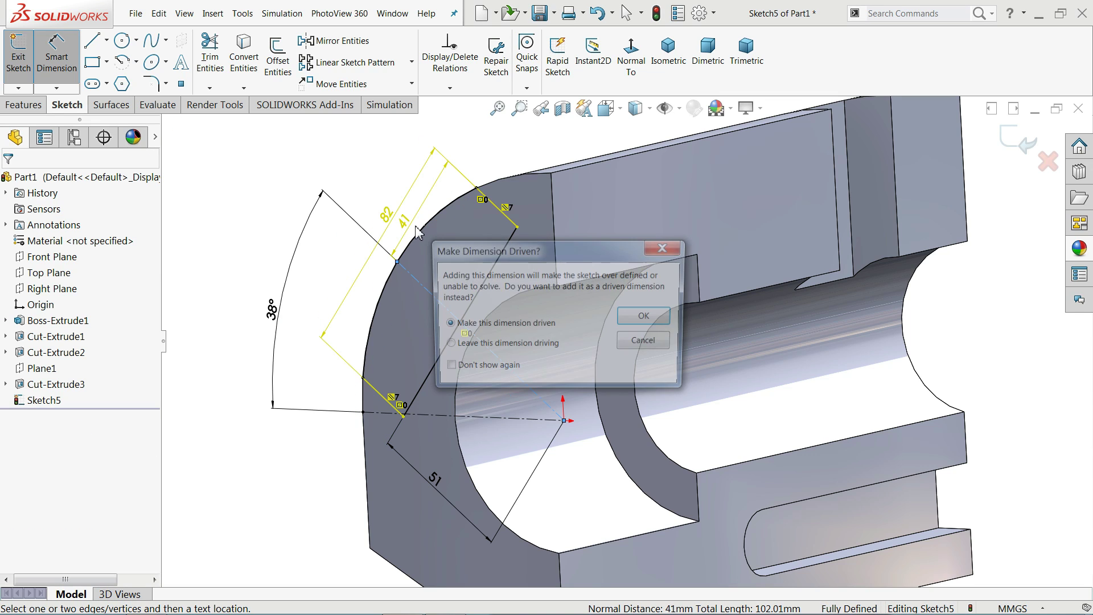
pyautogui.click(626, 322)
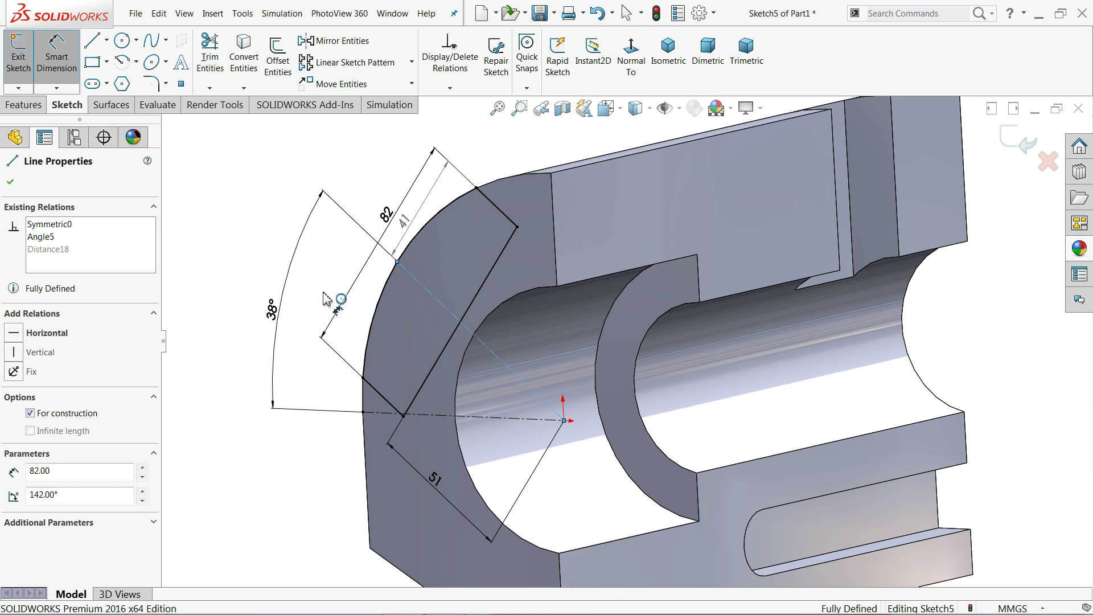
pyautogui.click(26, 108)
pyautogui.click(27, 69)
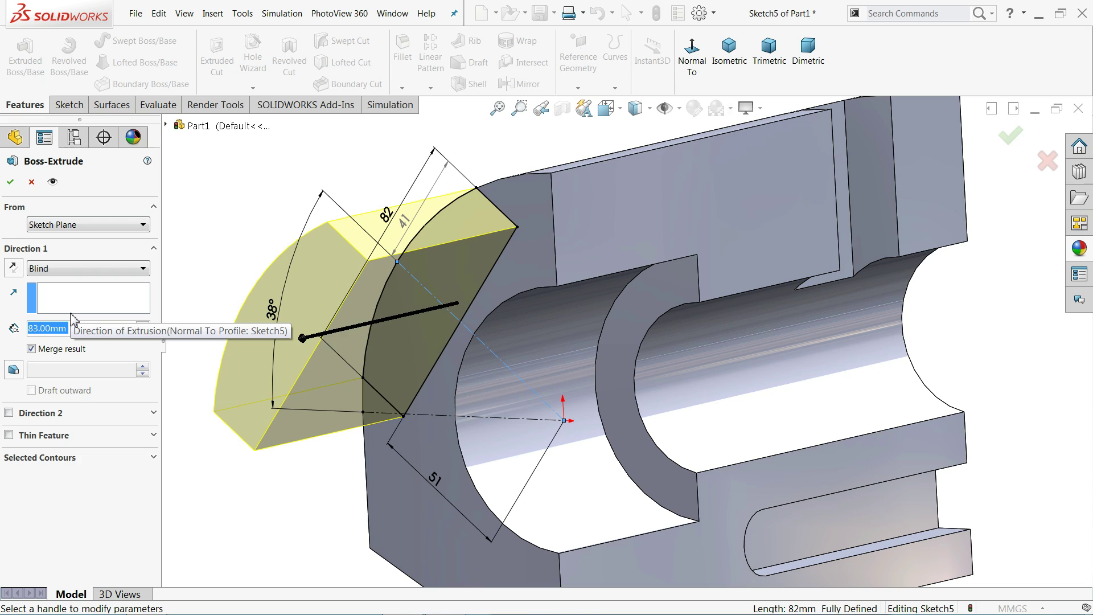
# Step: Extrude Sketch5 33 mm blind as Boss-Extrude2 and fit the part to the view
pyautogui.write('33')
pyautogui.press('Return')
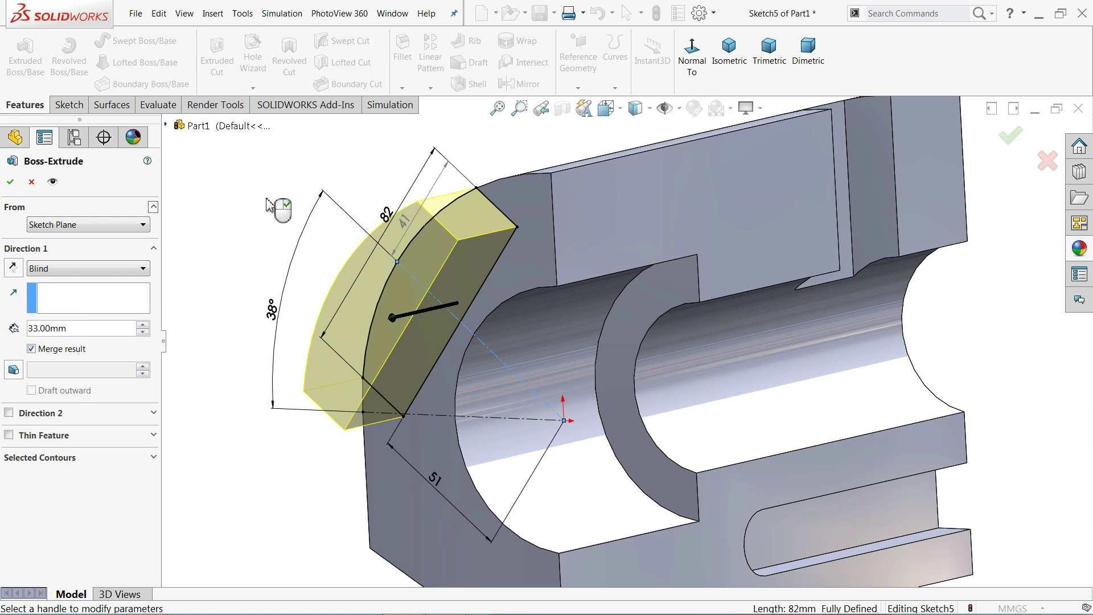
pyautogui.moveTo(265, 204); pyautogui.dragTo(254, 207, button='middle')
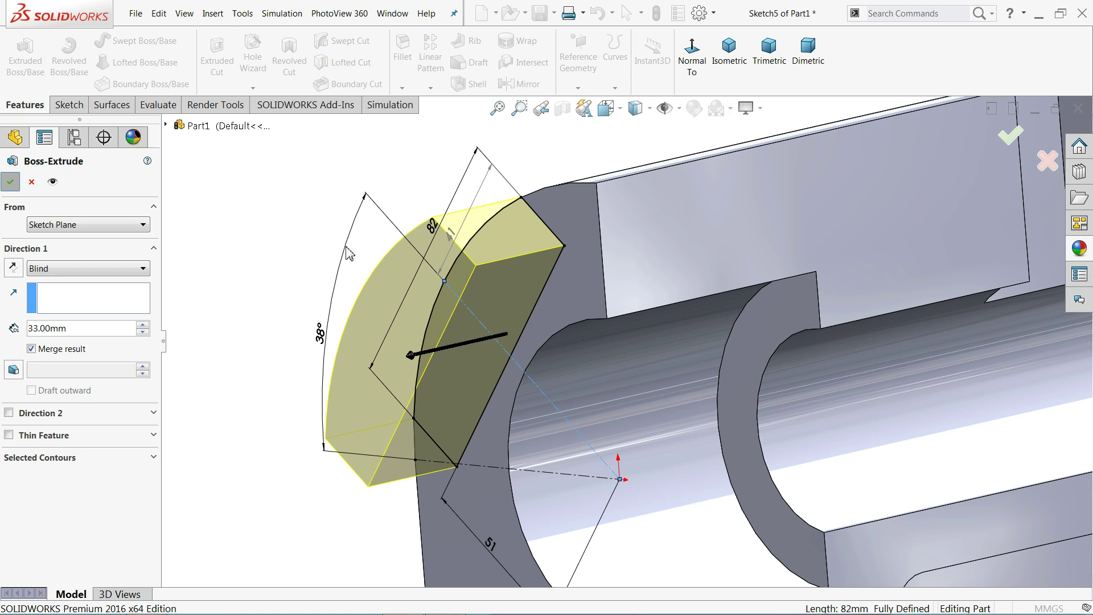
pyautogui.press('Return')
pyautogui.press('f')
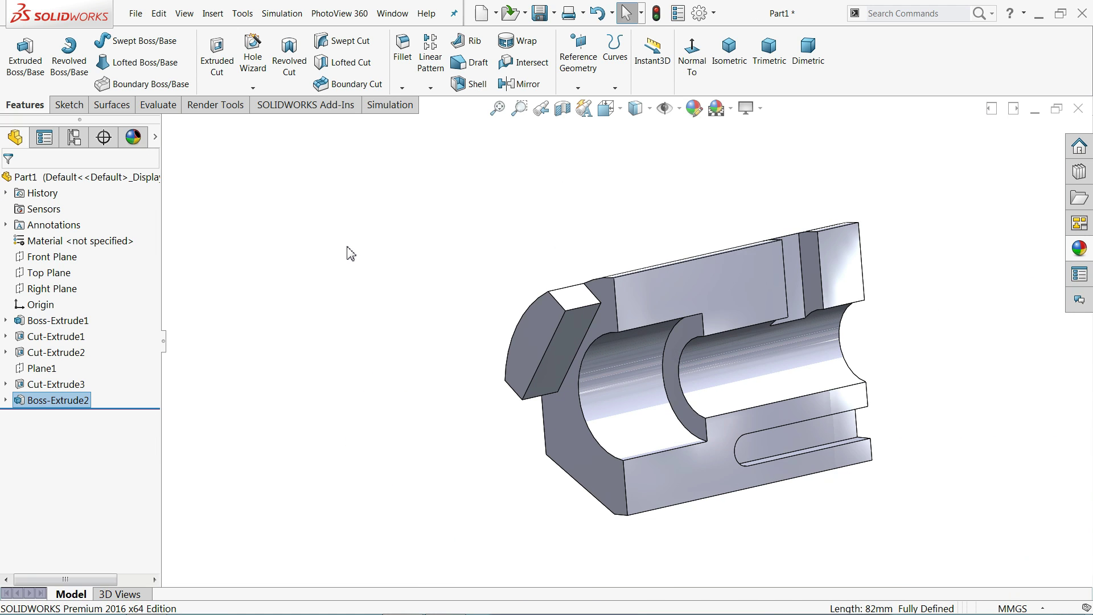
# Step: Toggle perspective view on and back off to inspect the finished part
pyautogui.scroll(-3, 888, 444)
pyautogui.moveTo(888, 323)
pyautogui.mouseDown(button='middle')
pyautogui.moveTo(914, 308)
pyautogui.moveTo(898, 319)
pyautogui.moveTo(908, 337)
pyautogui.moveTo(888, 307)
pyautogui.mouseUp(button='middle')
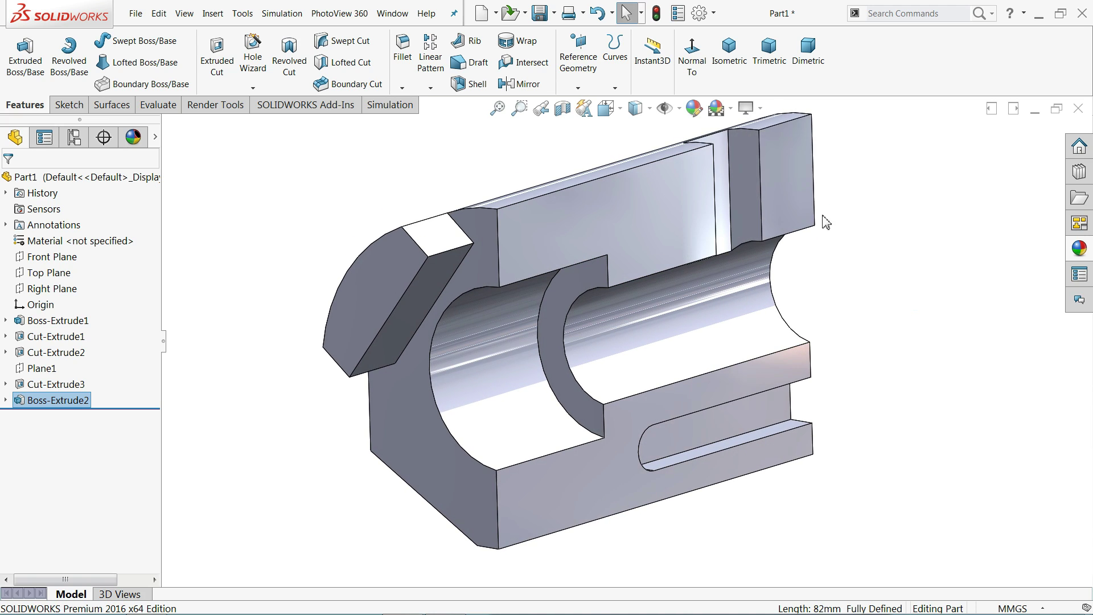
pyautogui.click(760, 108)
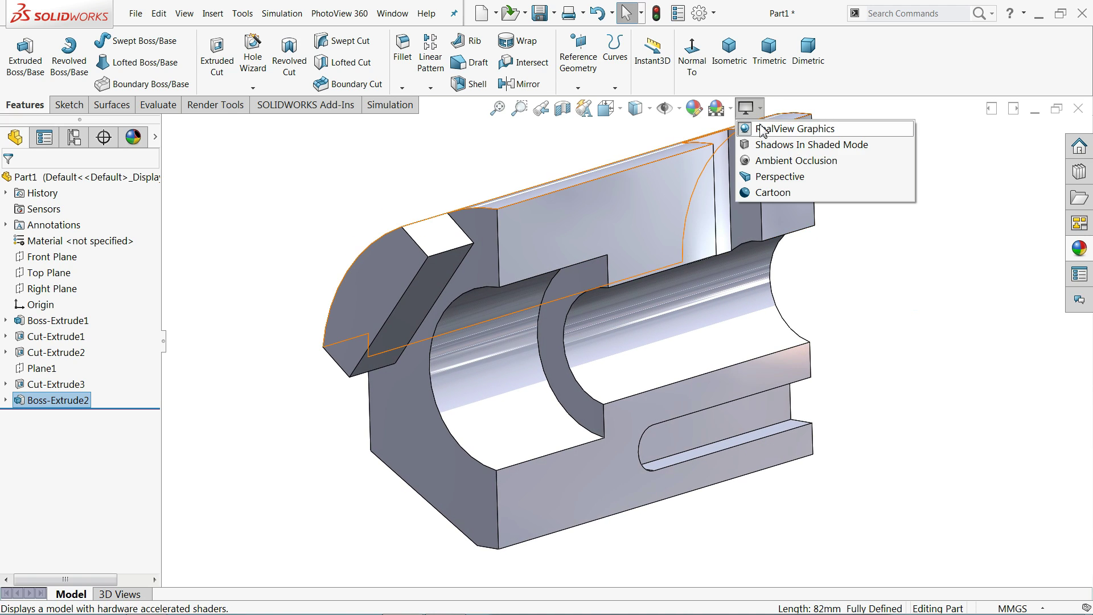
pyautogui.click(766, 177)
pyautogui.click(759, 108)
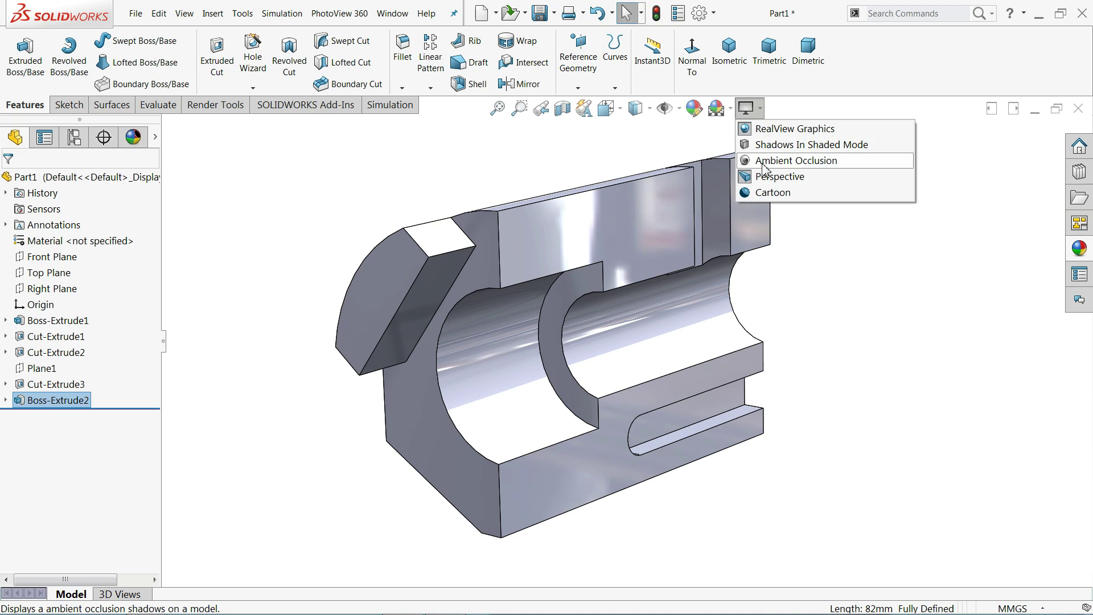
pyautogui.click(752, 177)
# Step: Apply the Orange appearance to the whole part
pyautogui.press('f')
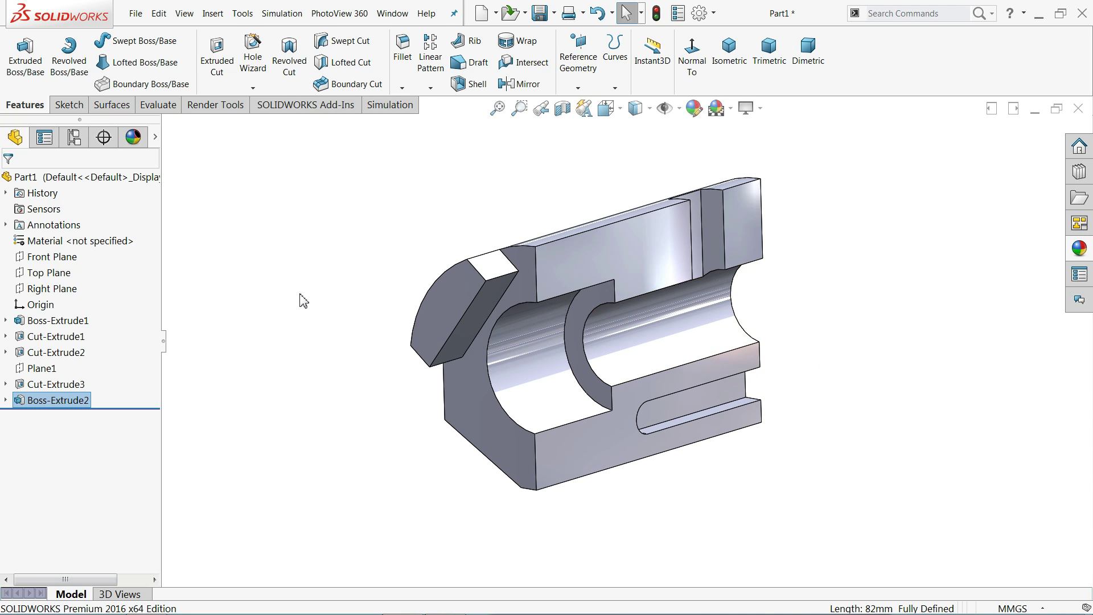
pyautogui.click(300, 291)
pyautogui.click(1088, 249)
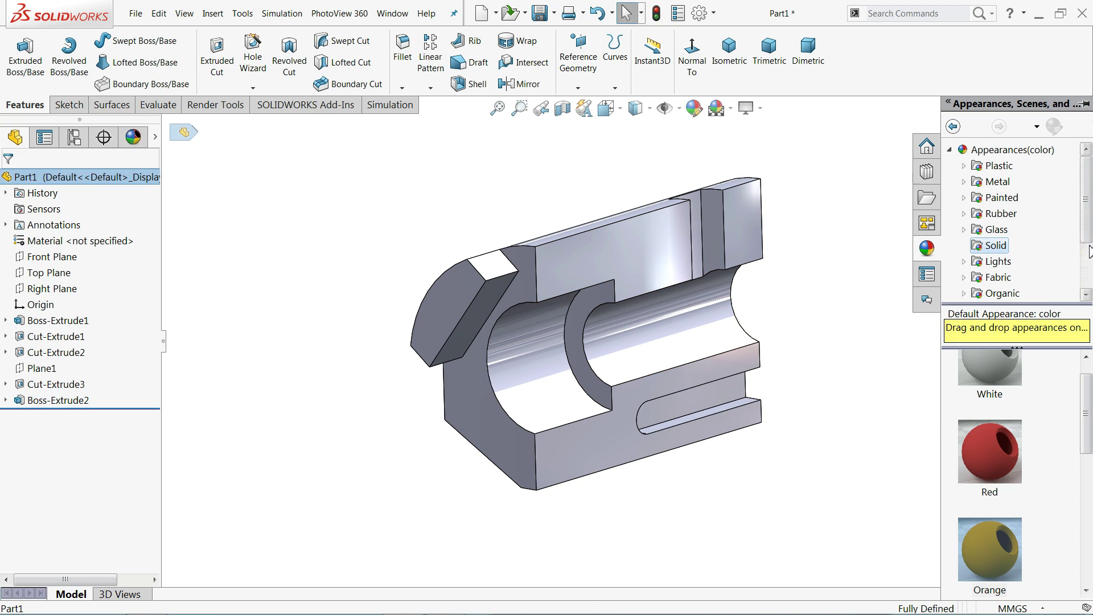
pyautogui.doubleClick(989, 549)
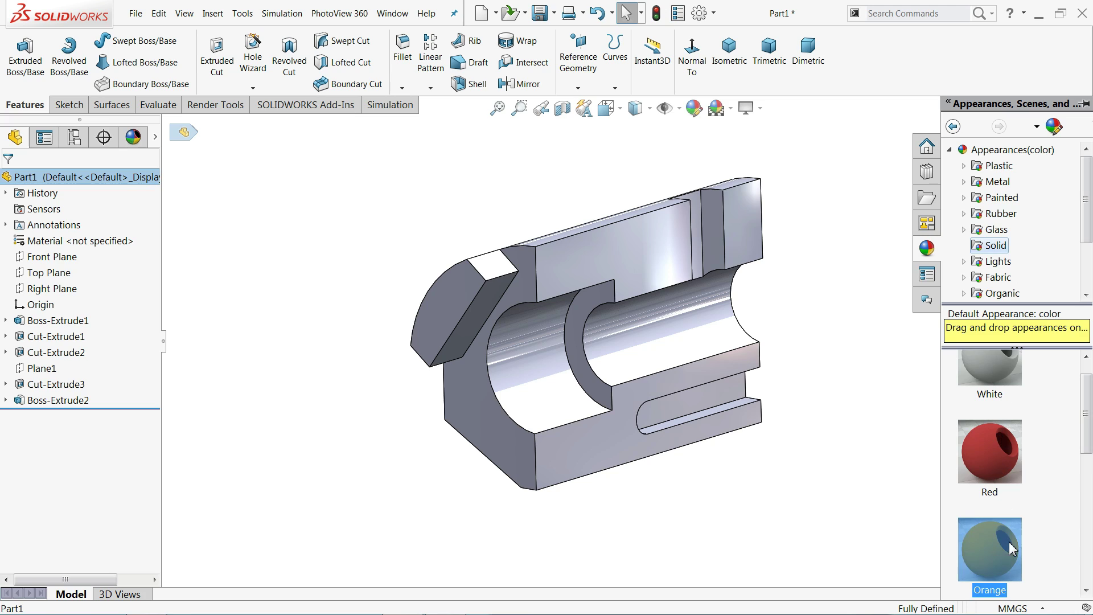
# Step: Select the bore face, slot cut and other cut features and give them plain grey colour
pyautogui.scroll(-2, 854, 430)
pyautogui.click(633, 319)
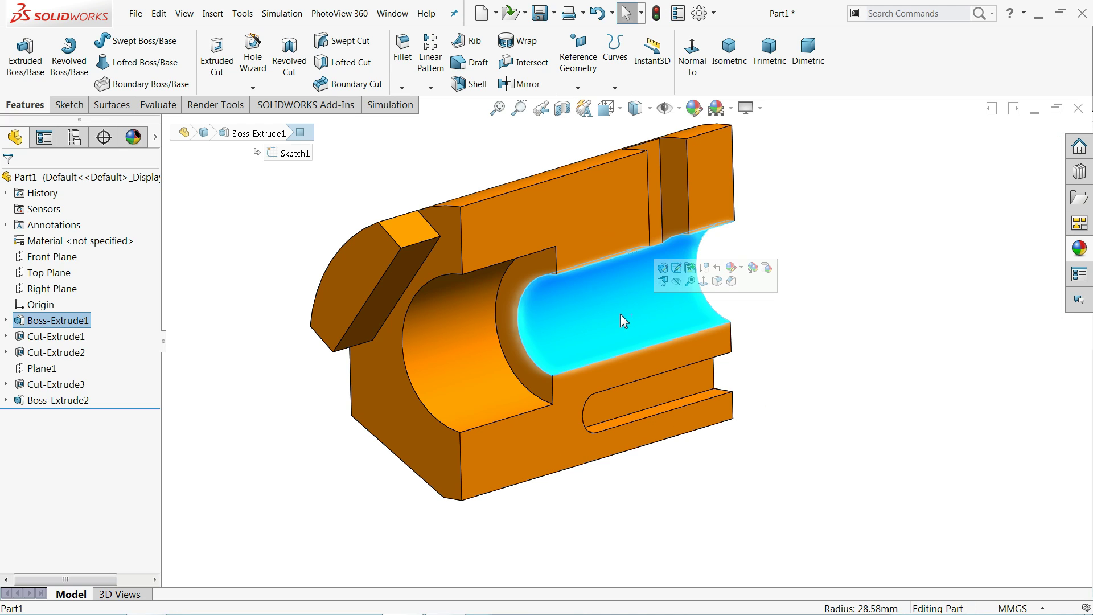
pyautogui.click(55, 336)
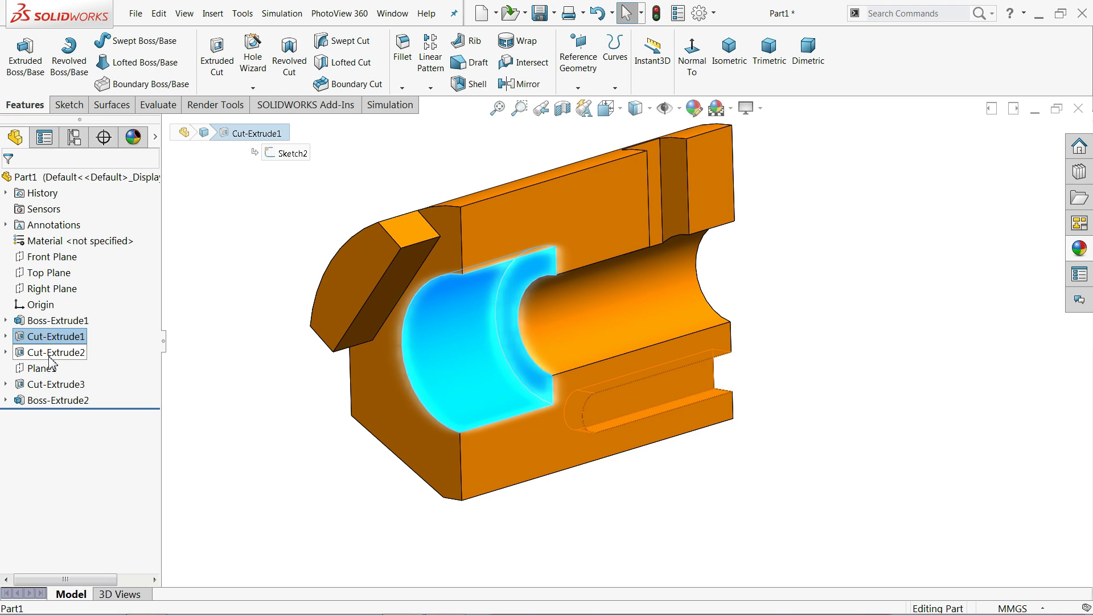
pyautogui.keyDown('ctrl'); pyautogui.click(51, 357); pyautogui.keyUp('ctrl')
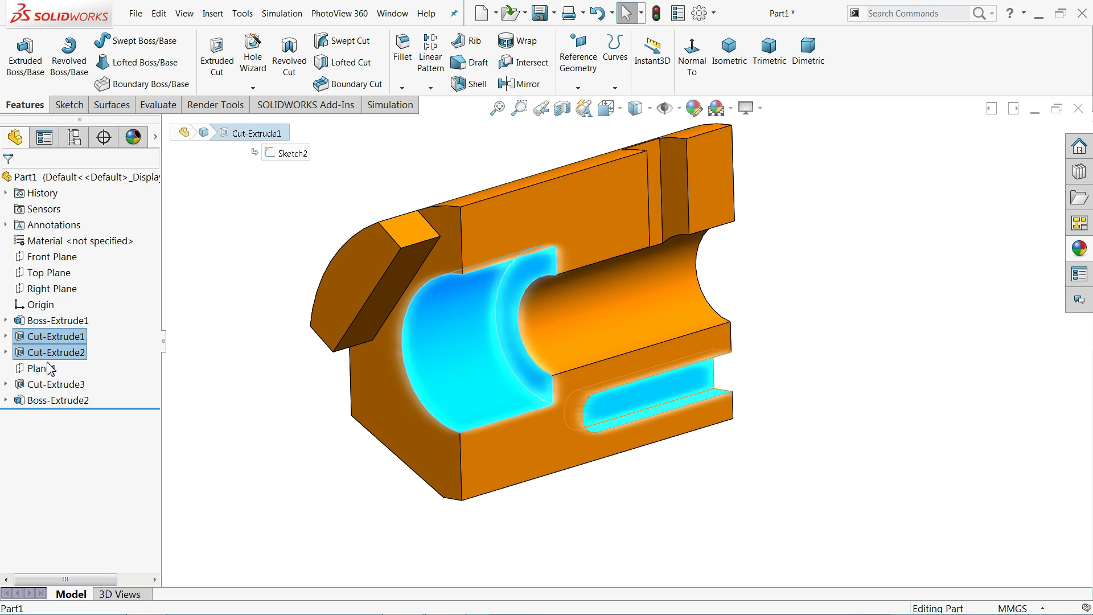
pyautogui.keyDown('shift'); pyautogui.click(45, 385); pyautogui.keyUp('shift')
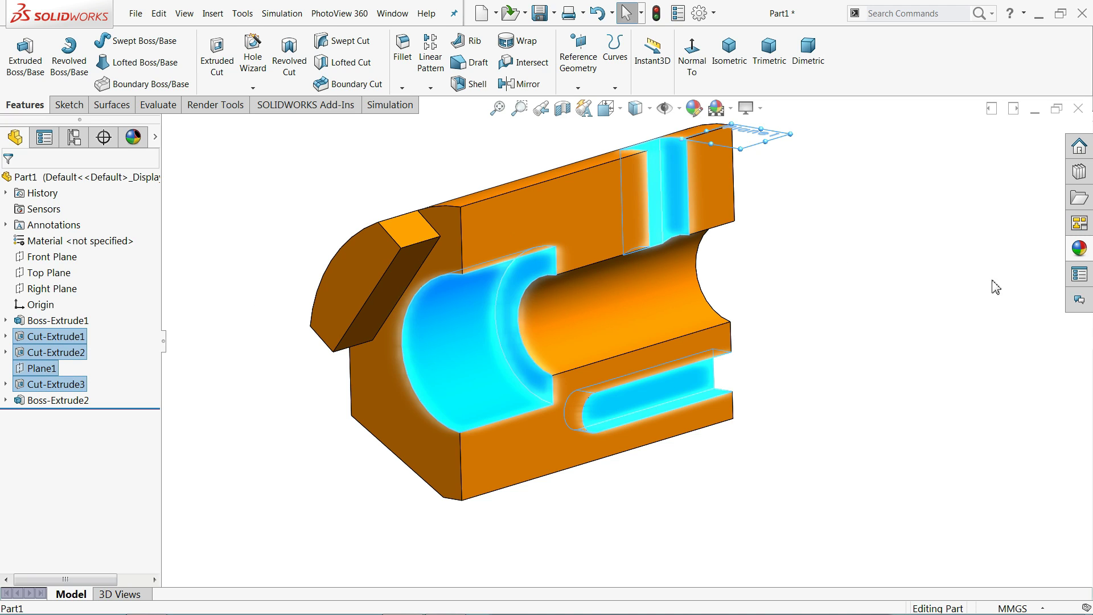
pyautogui.click(1079, 250)
pyautogui.click(1013, 150)
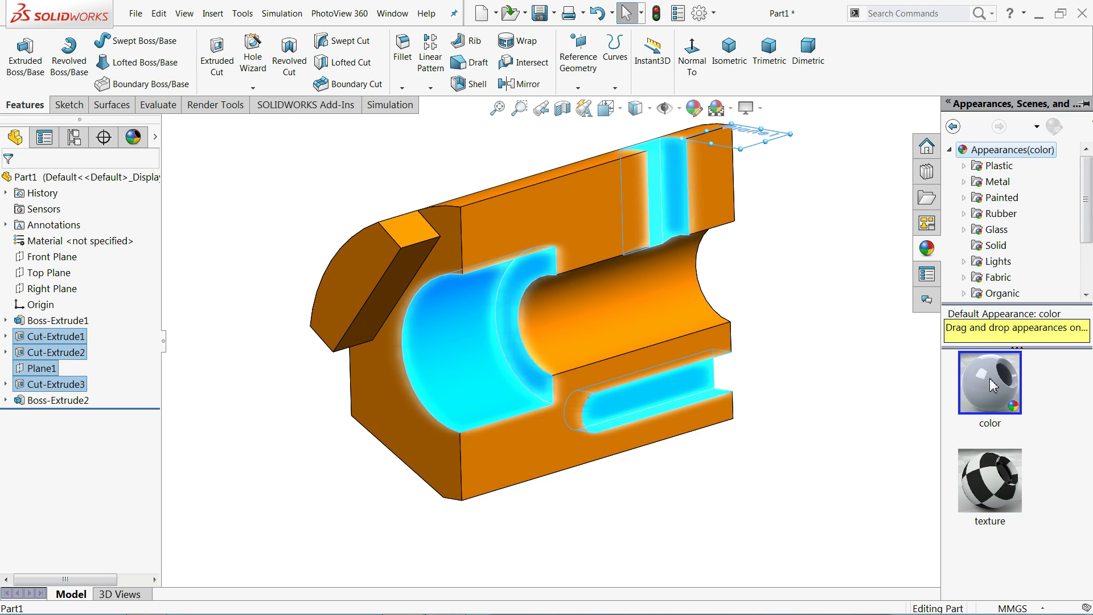
pyautogui.click(991, 387)
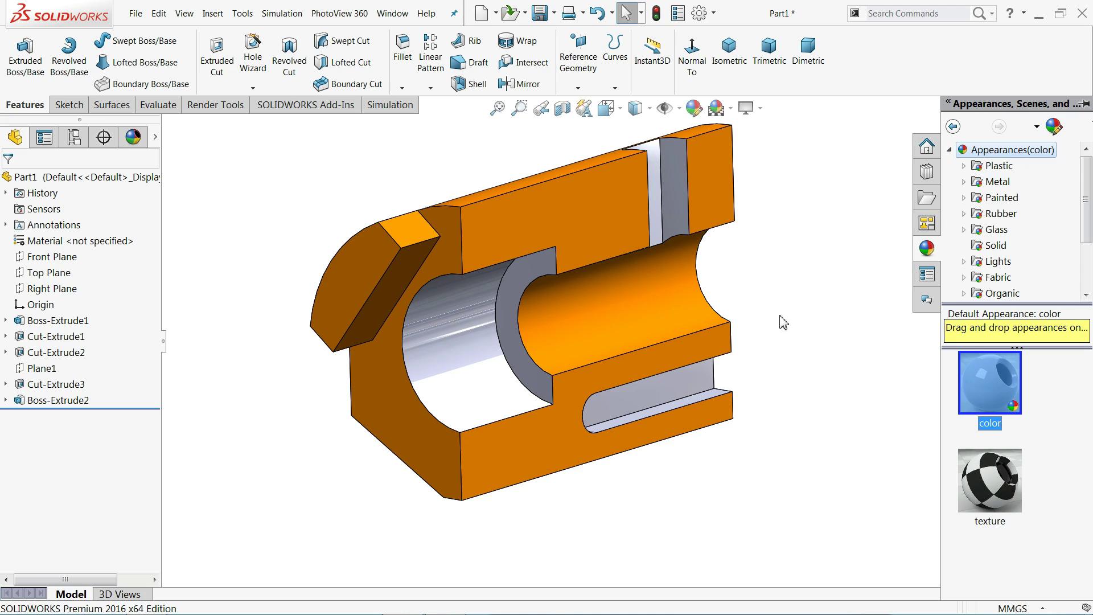
# Step: Recolour the bore face that was still orange to plain grey and review the part
pyautogui.moveTo(783, 322); pyautogui.dragTo(669, 308, button='middle')
pyautogui.click(670, 308)
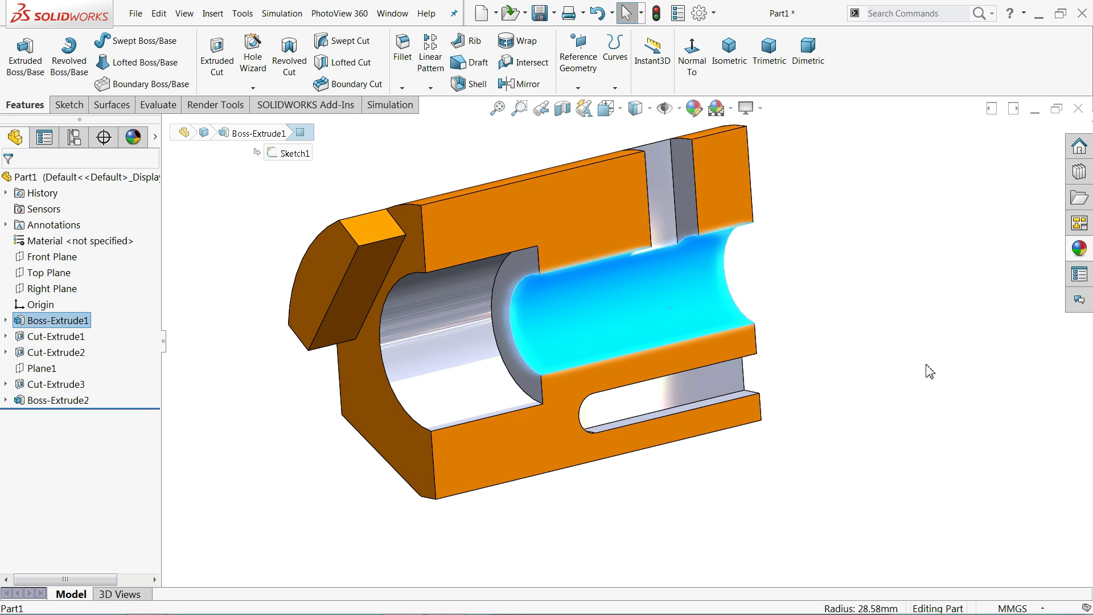
pyautogui.click(1080, 251)
pyautogui.click(995, 403)
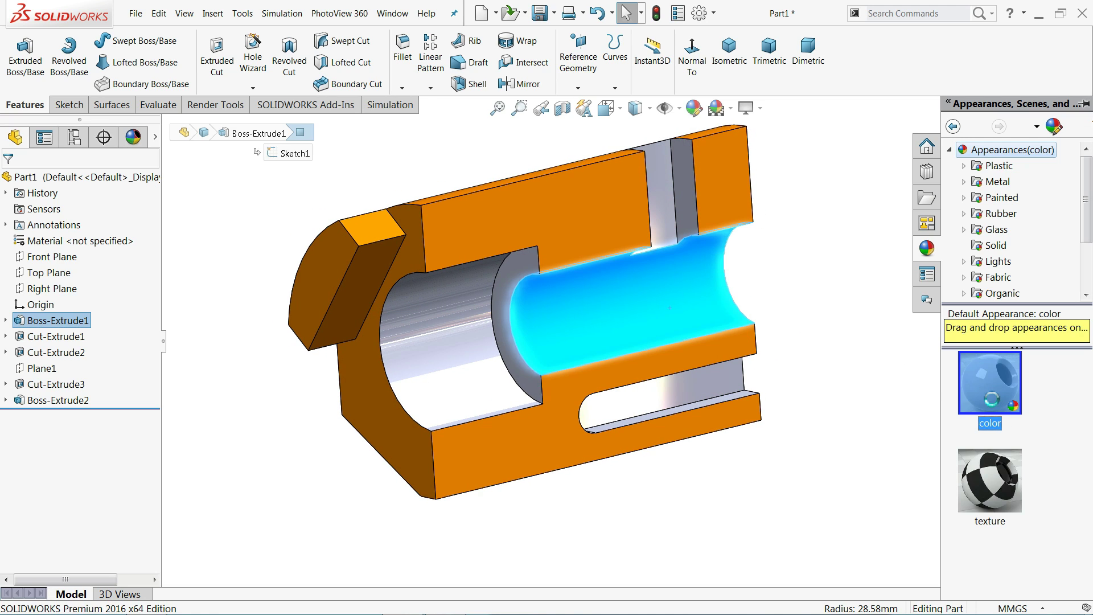
pyautogui.moveTo(833, 321); pyautogui.dragTo(606, 350, button='middle')
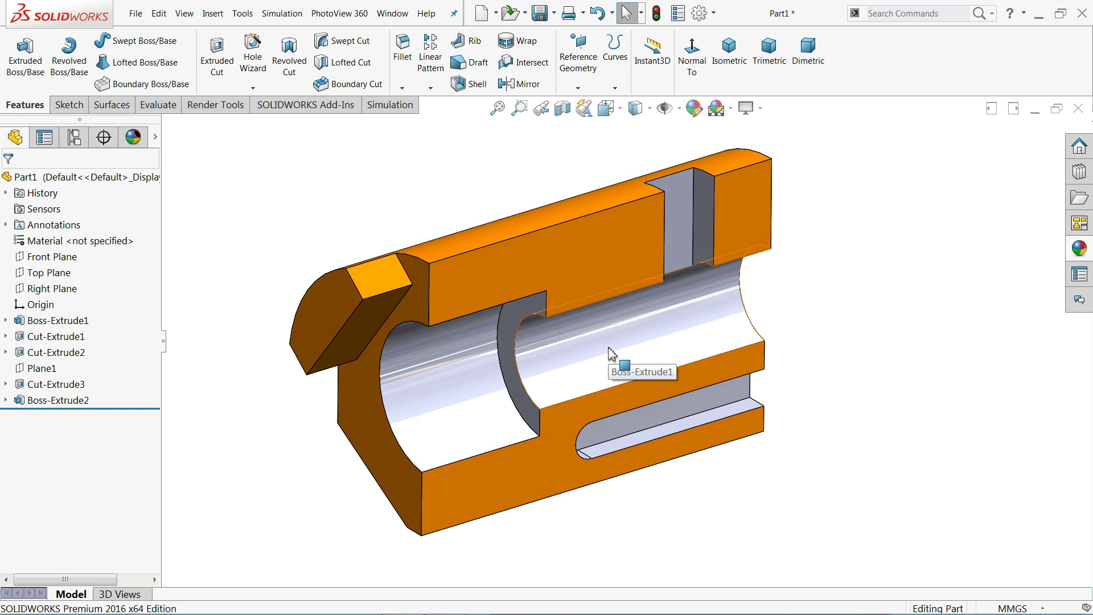